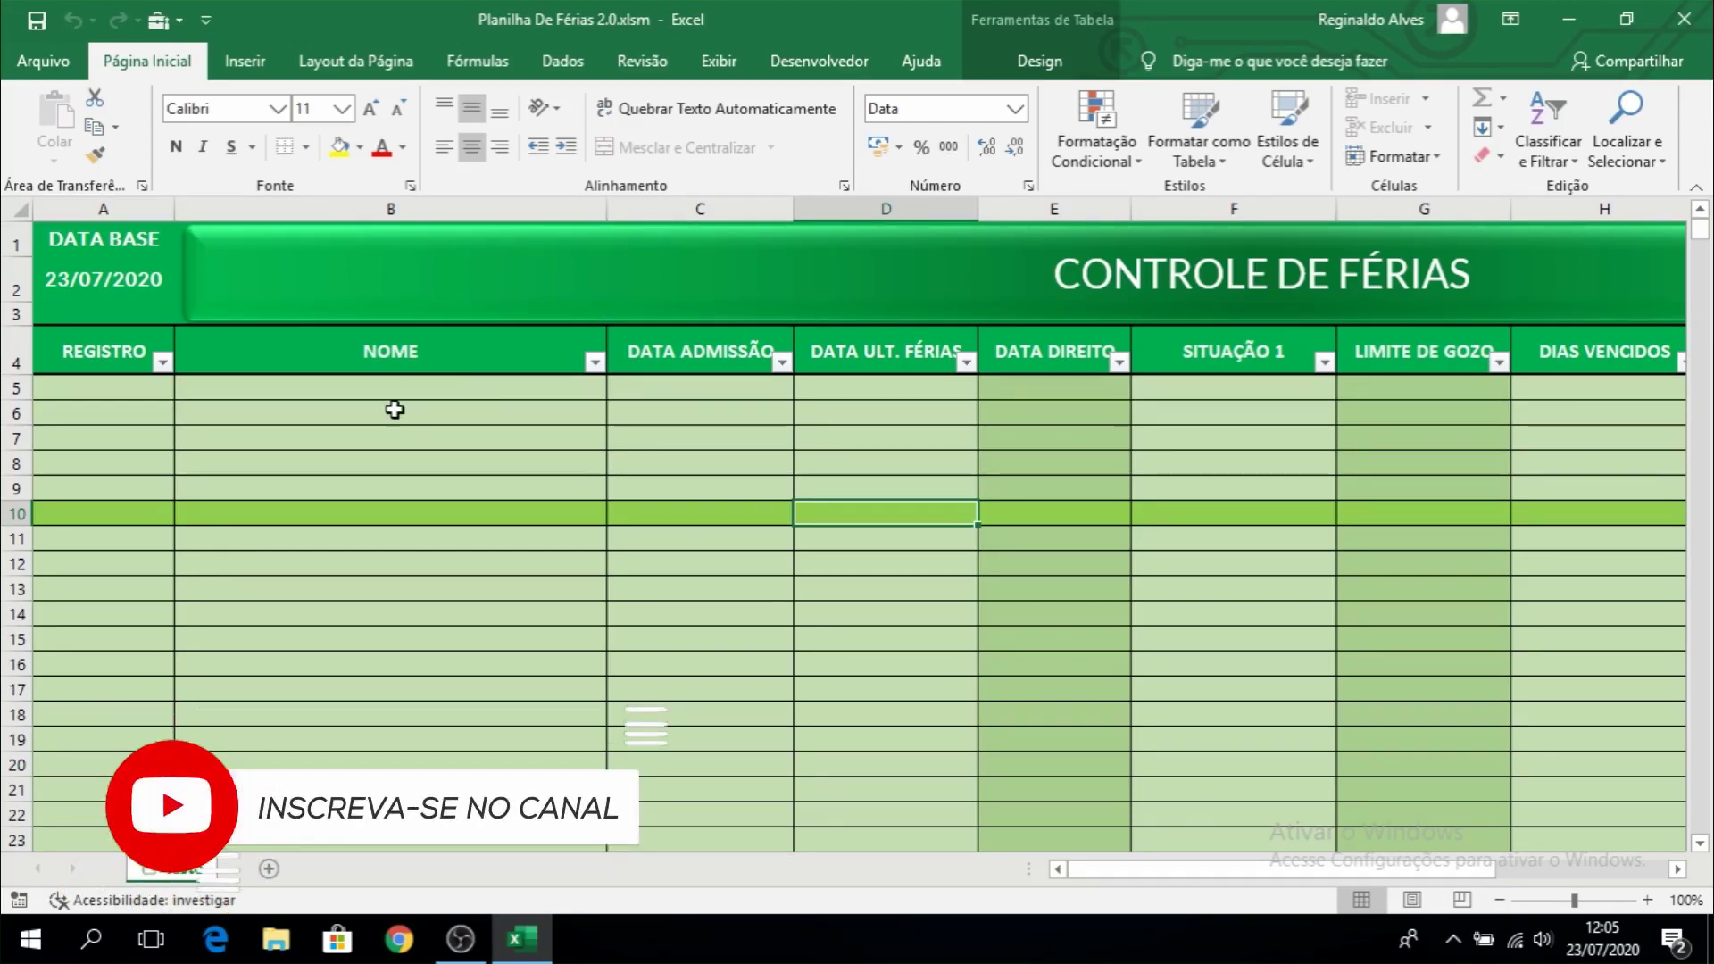
Enter the first employee's registration number in A5 and full name, in capitals, in B5.
{"action": "left_click", "coordinate": [87, 384]}
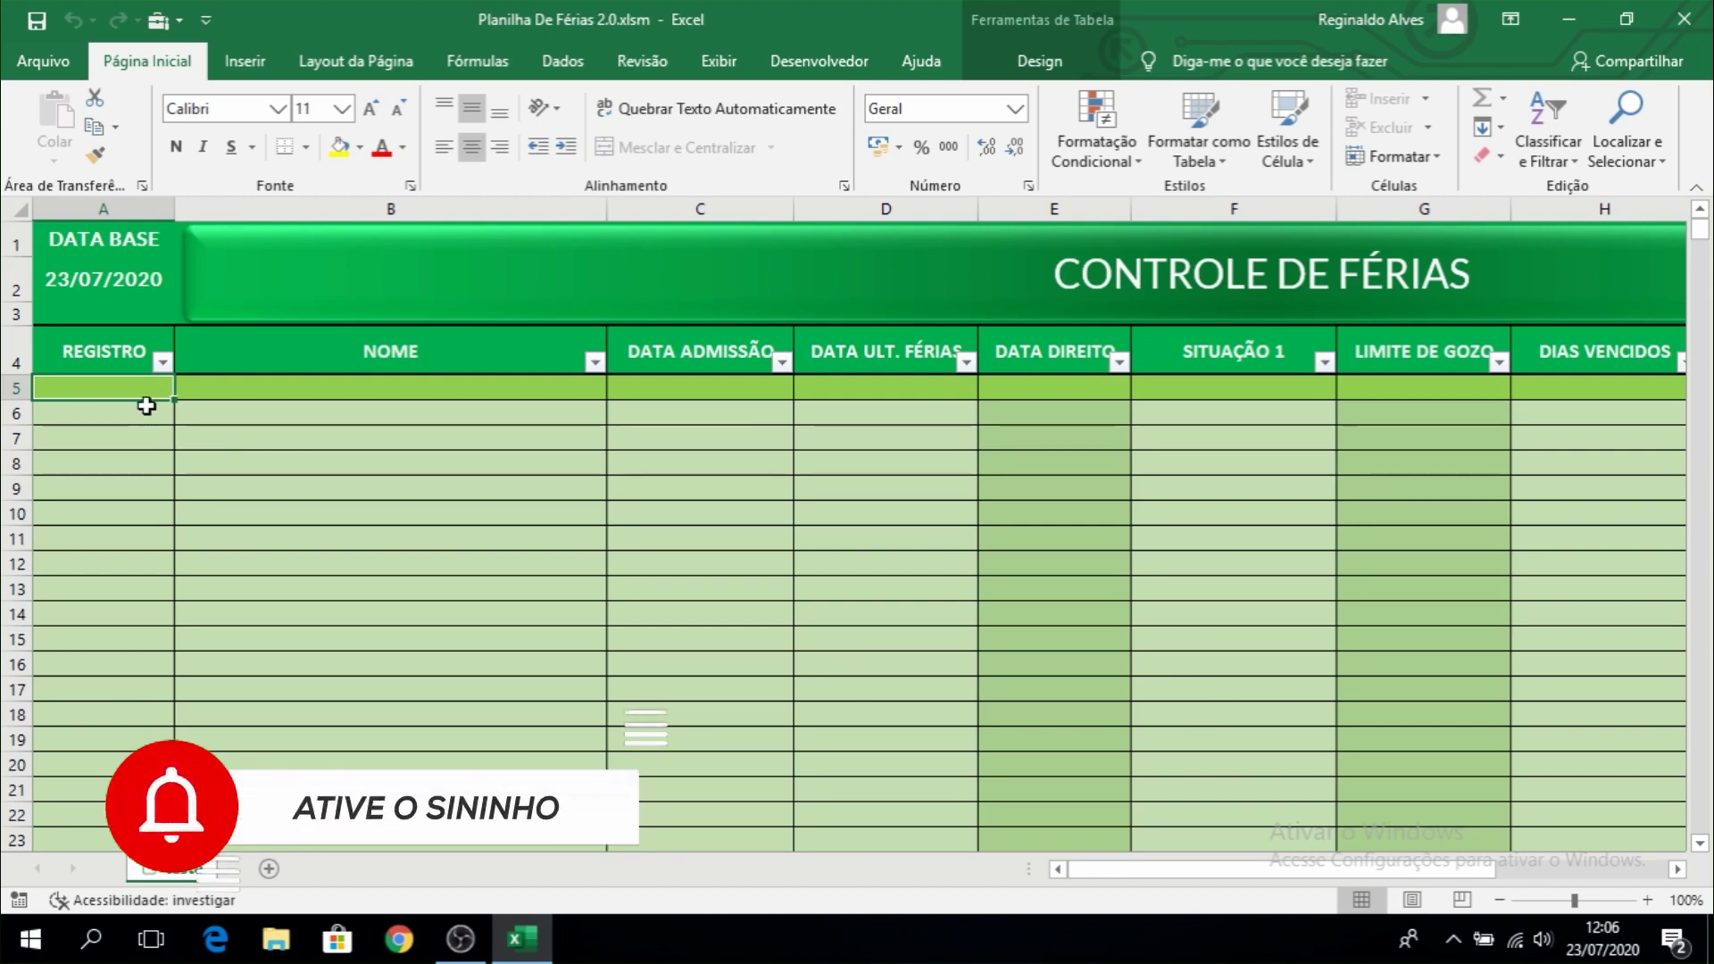
{"action": "type", "text": "1234"}
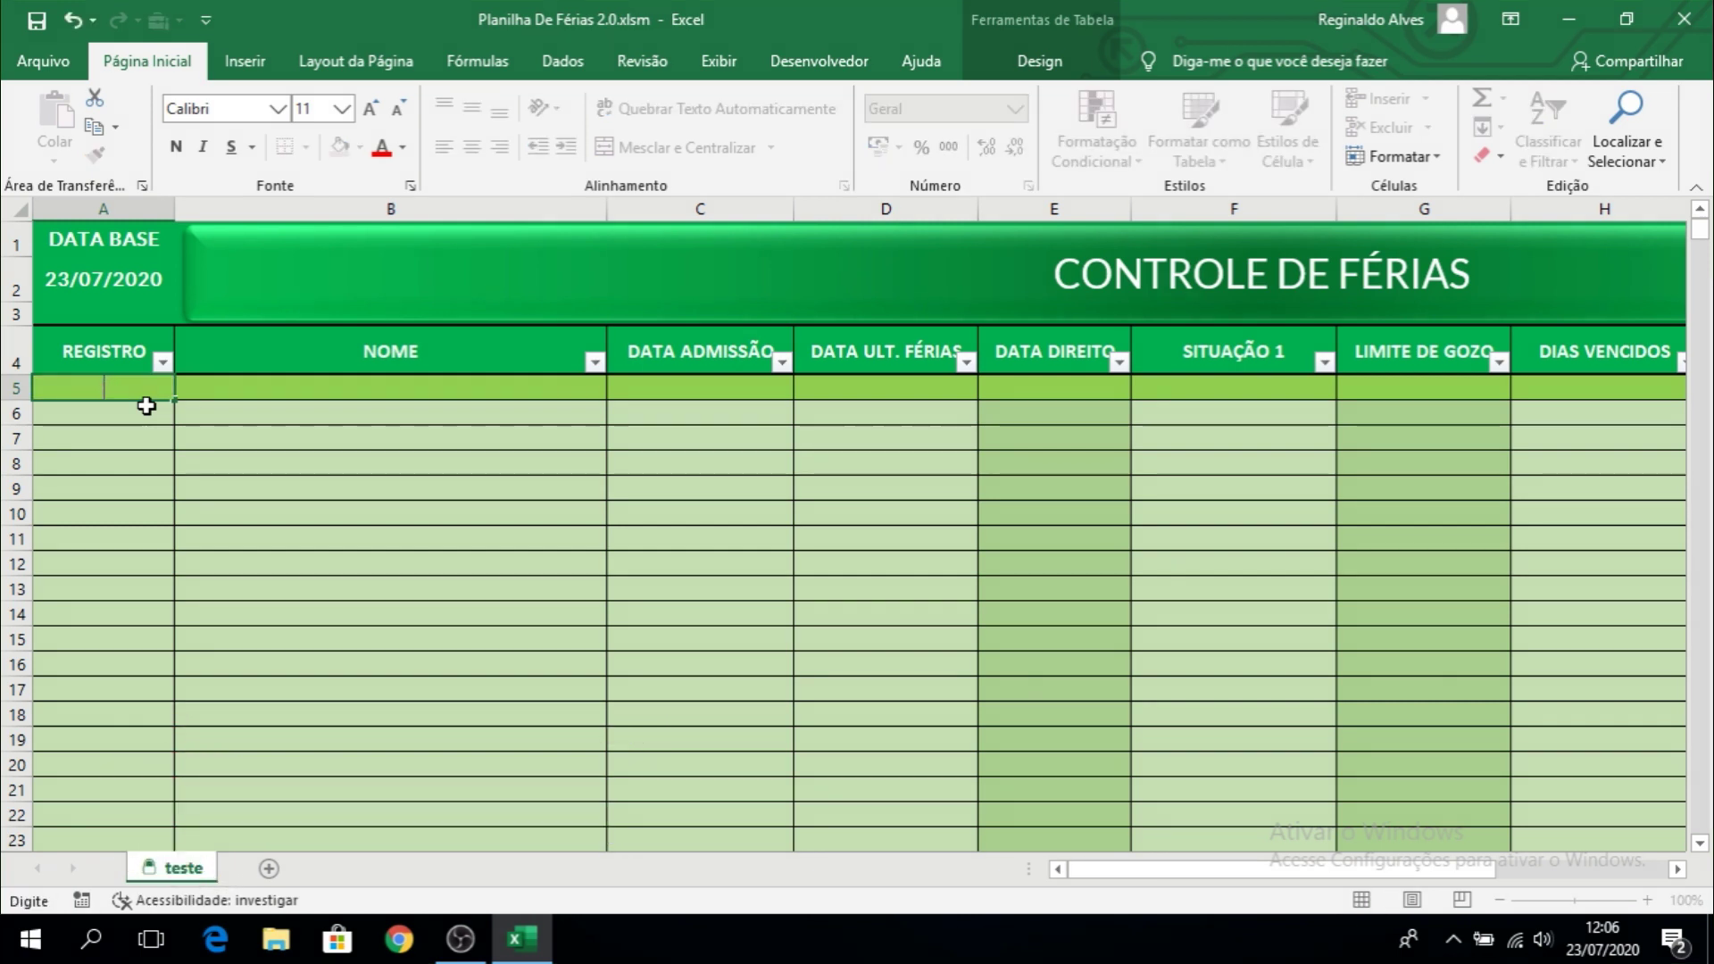
{"action": "type", "text": "0001"}
{"action": "key", "text": "Return"}
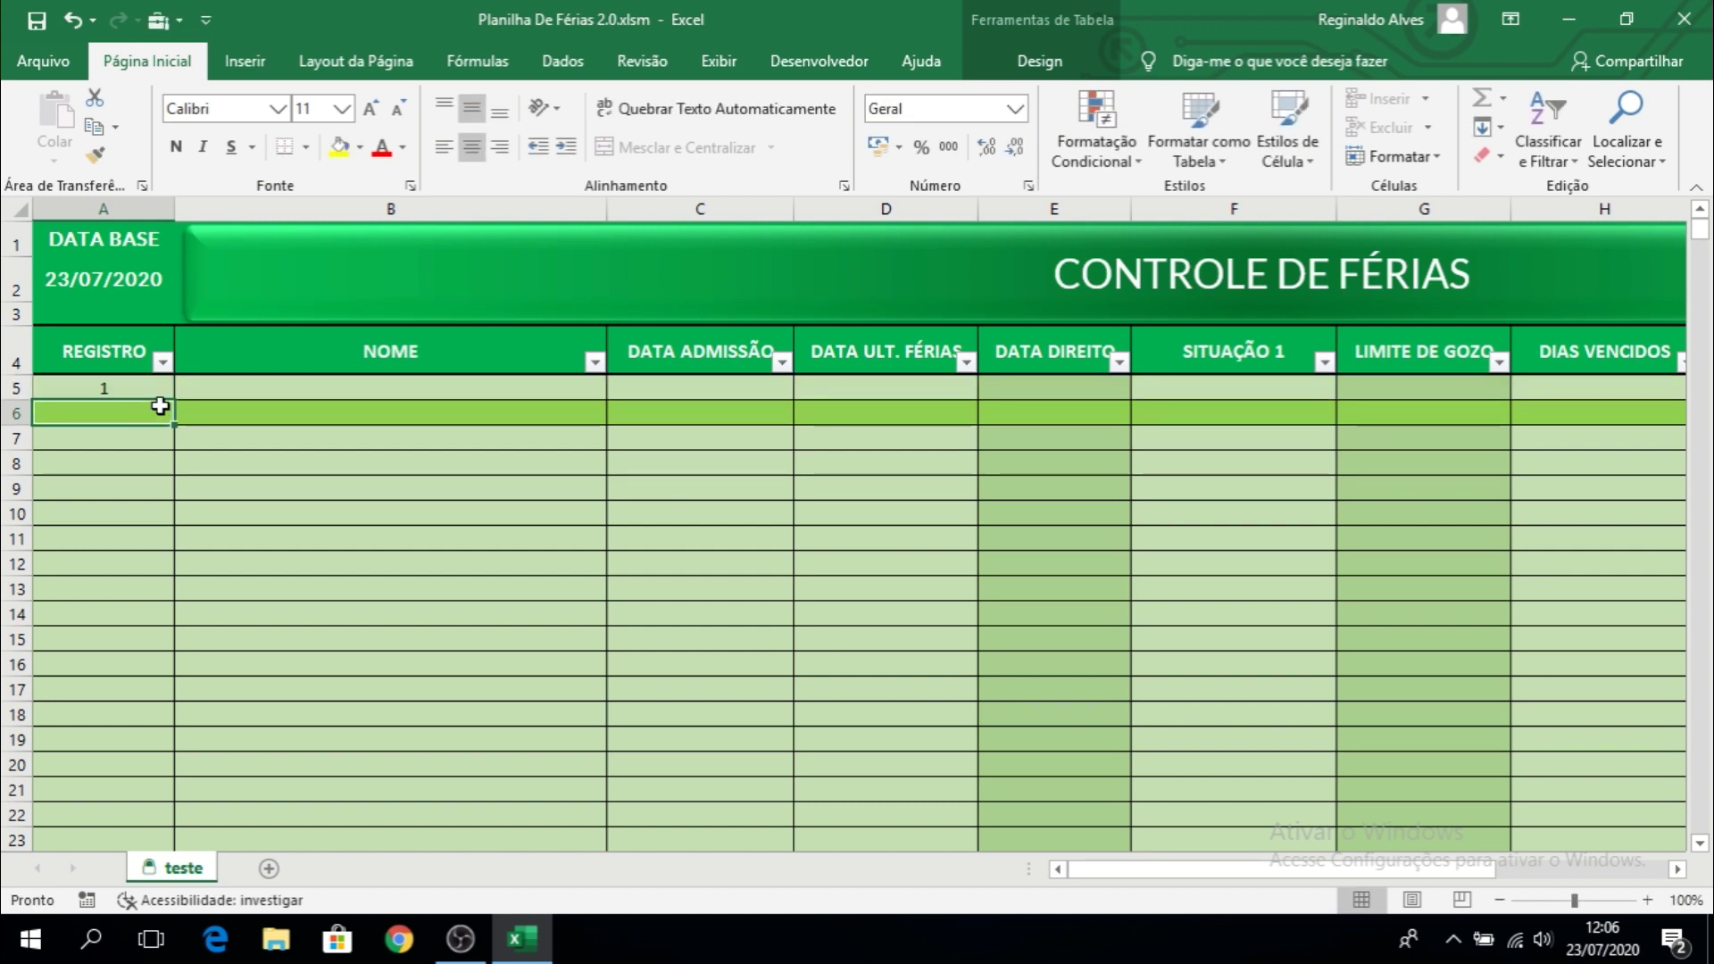
{"action": "left_click", "coordinate": [245, 398]}
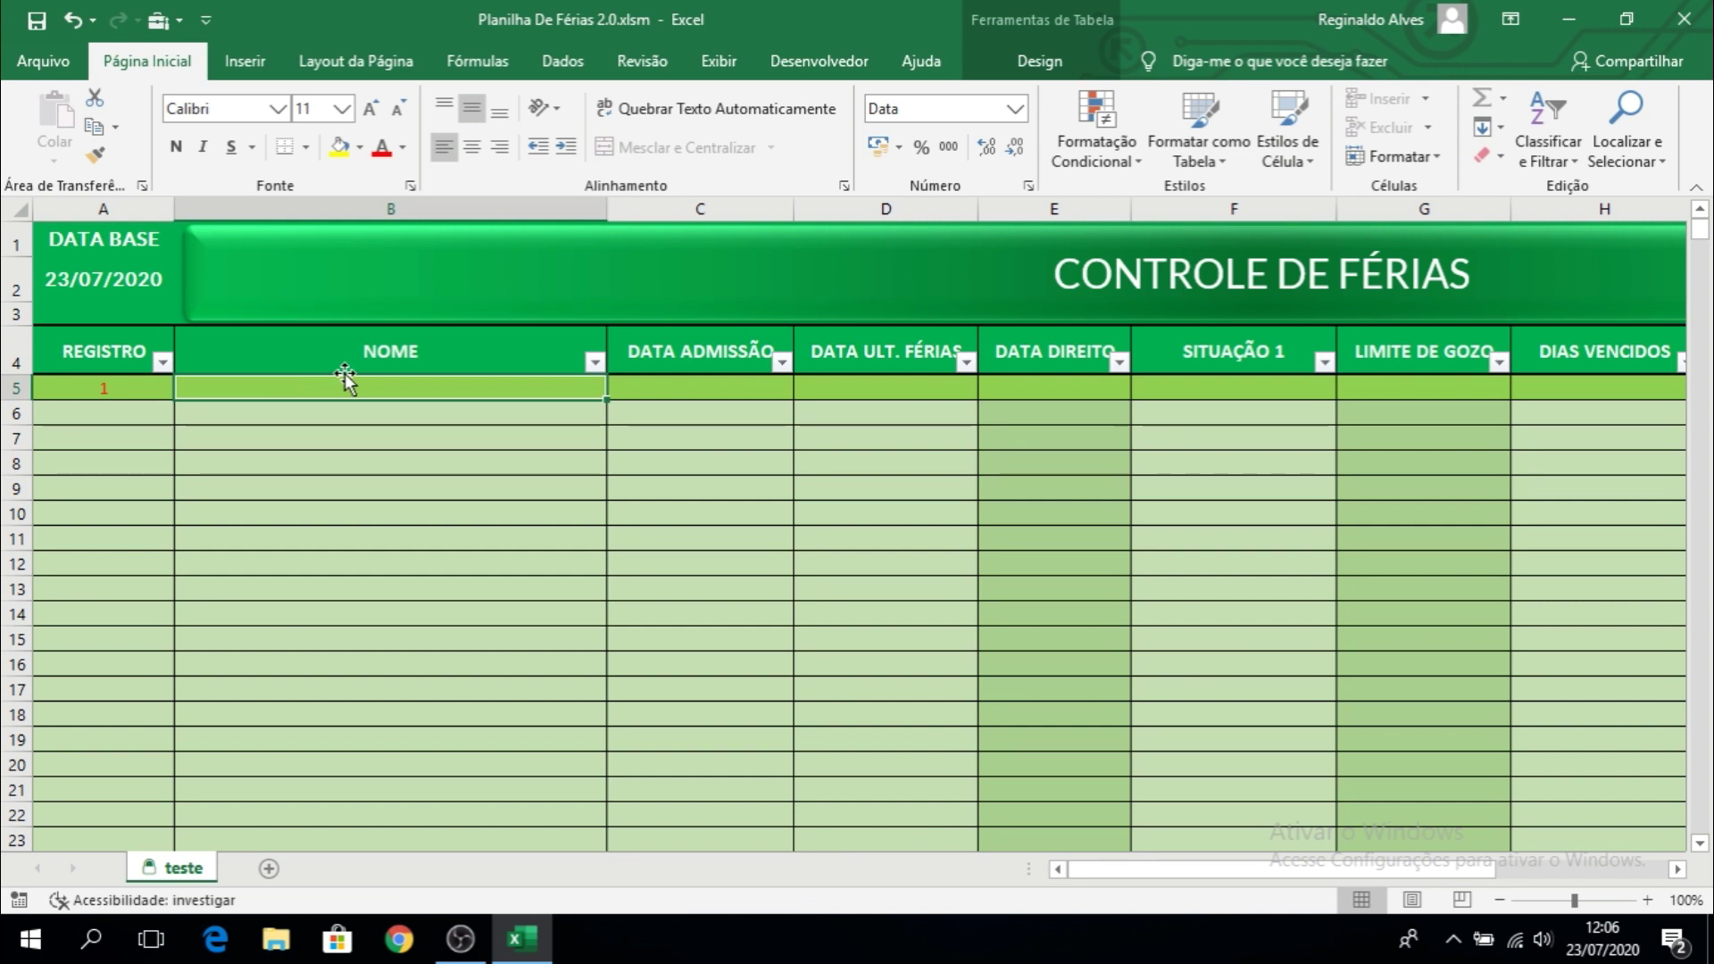
{"action": "type", "text": "Jose"}
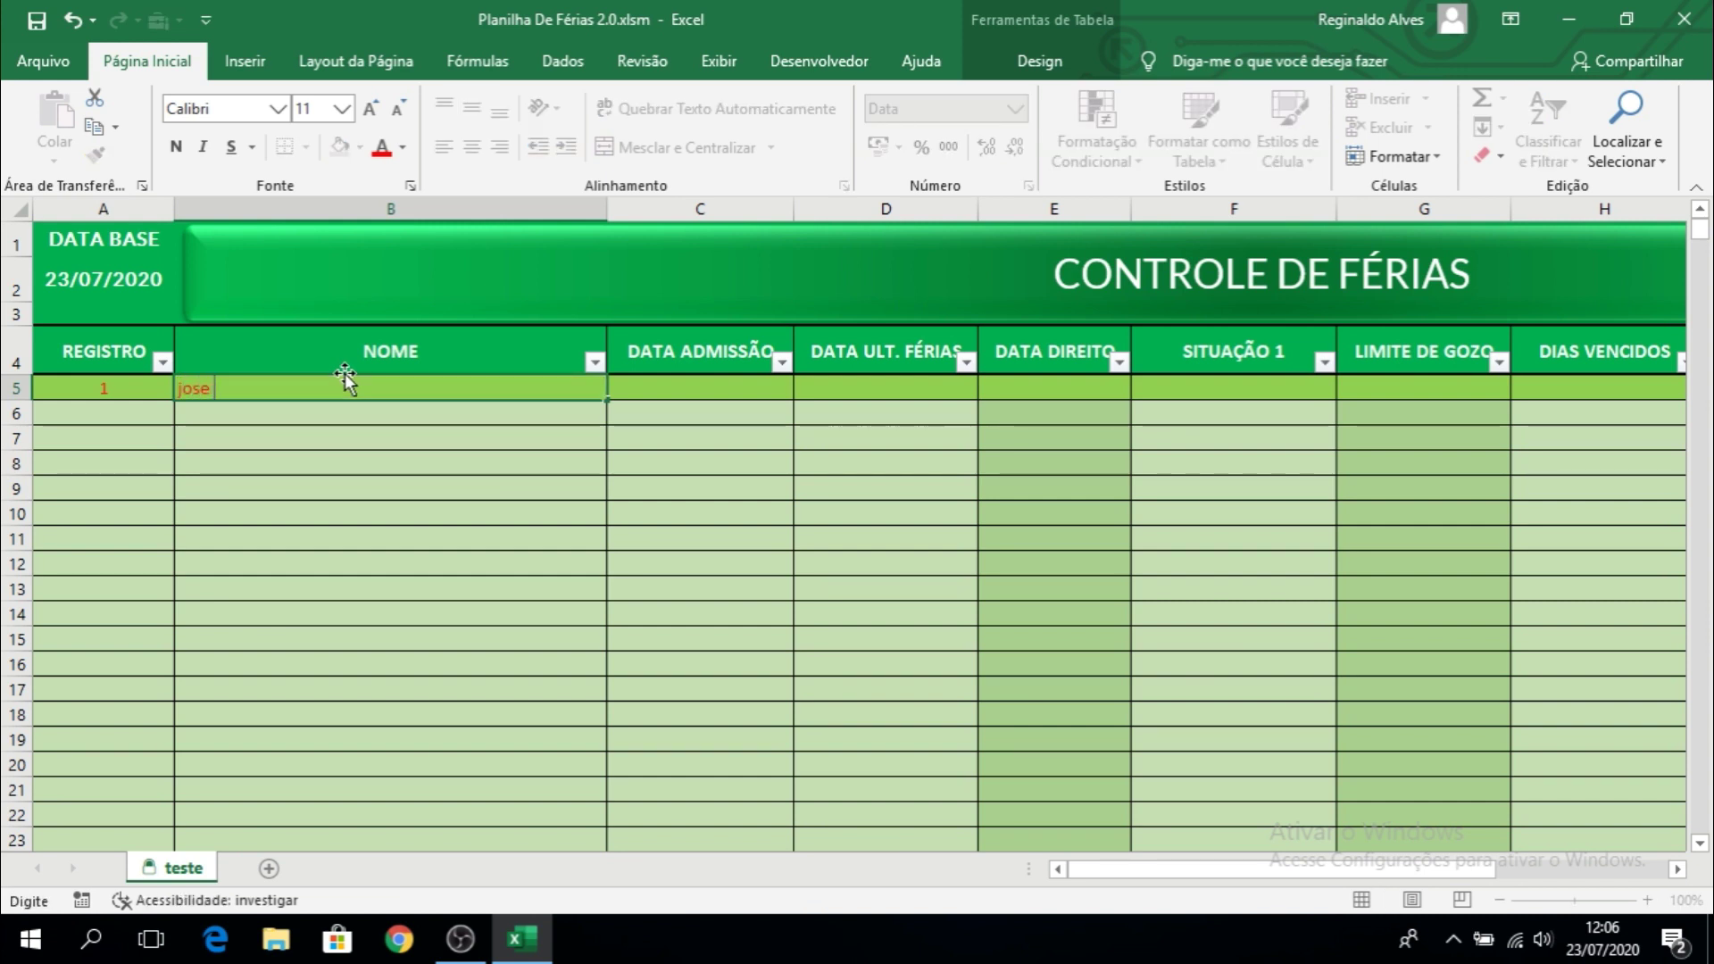
{"action": "key", "text": "BackSpace"}
{"action": "key", "text": "BackSpace"}
{"action": "key", "text": "BackSpace"}
{"action": "key", "text": "BackSpace"}
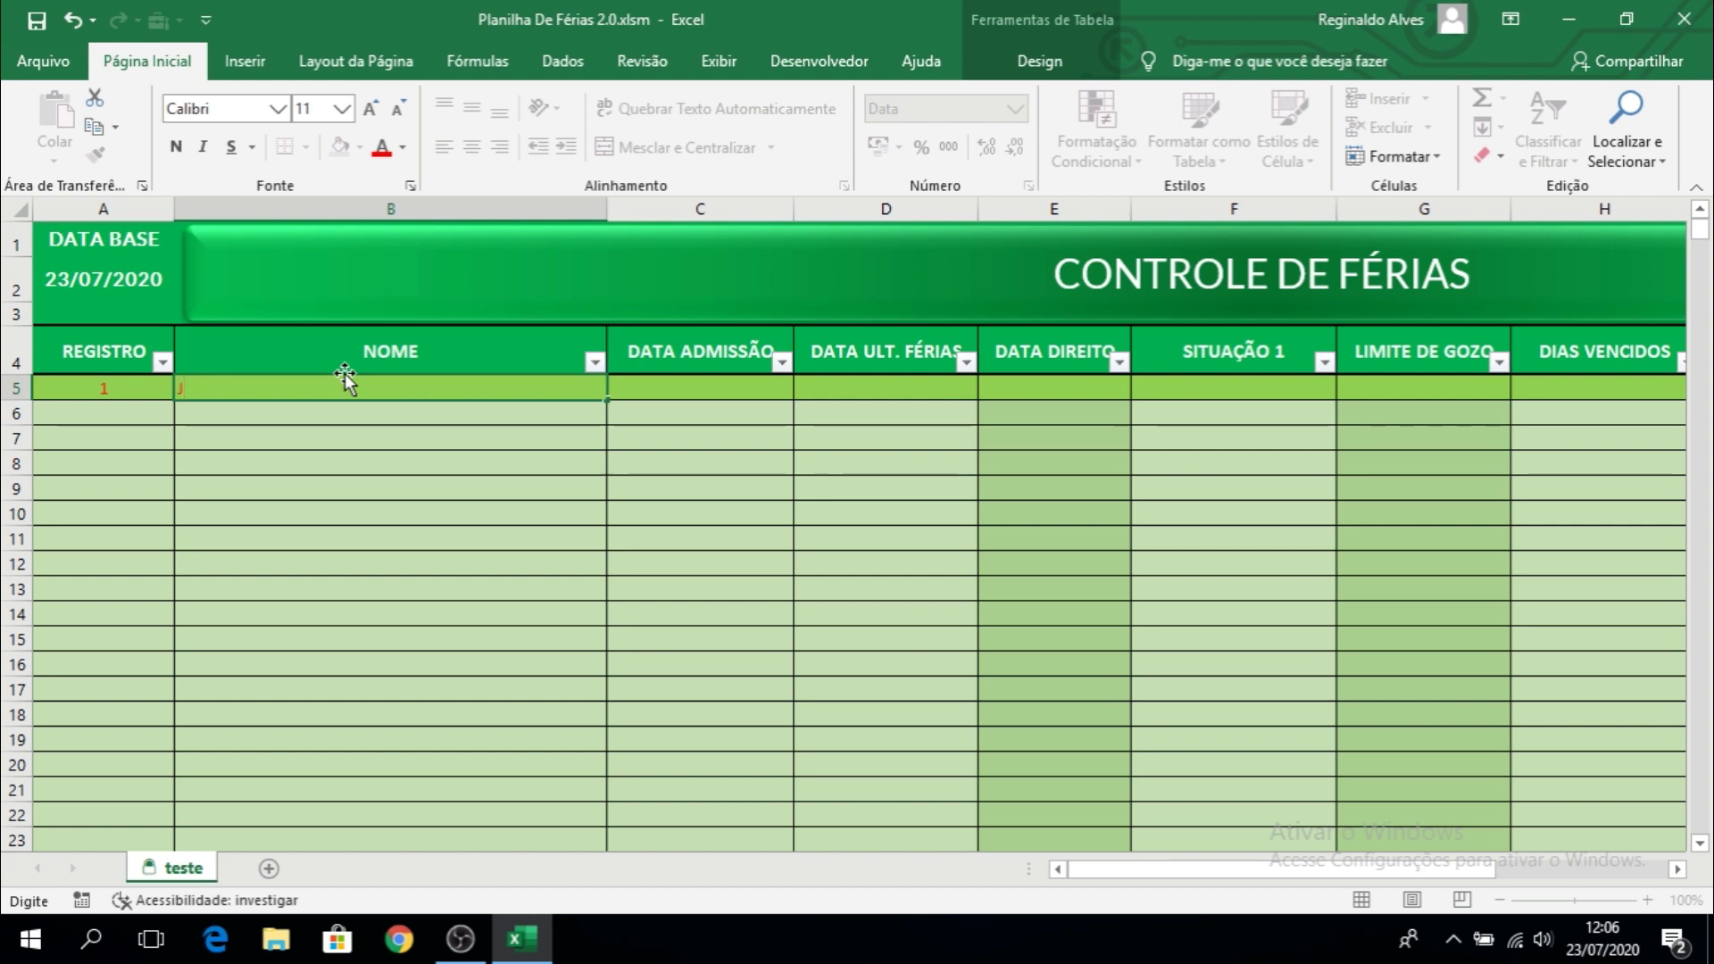
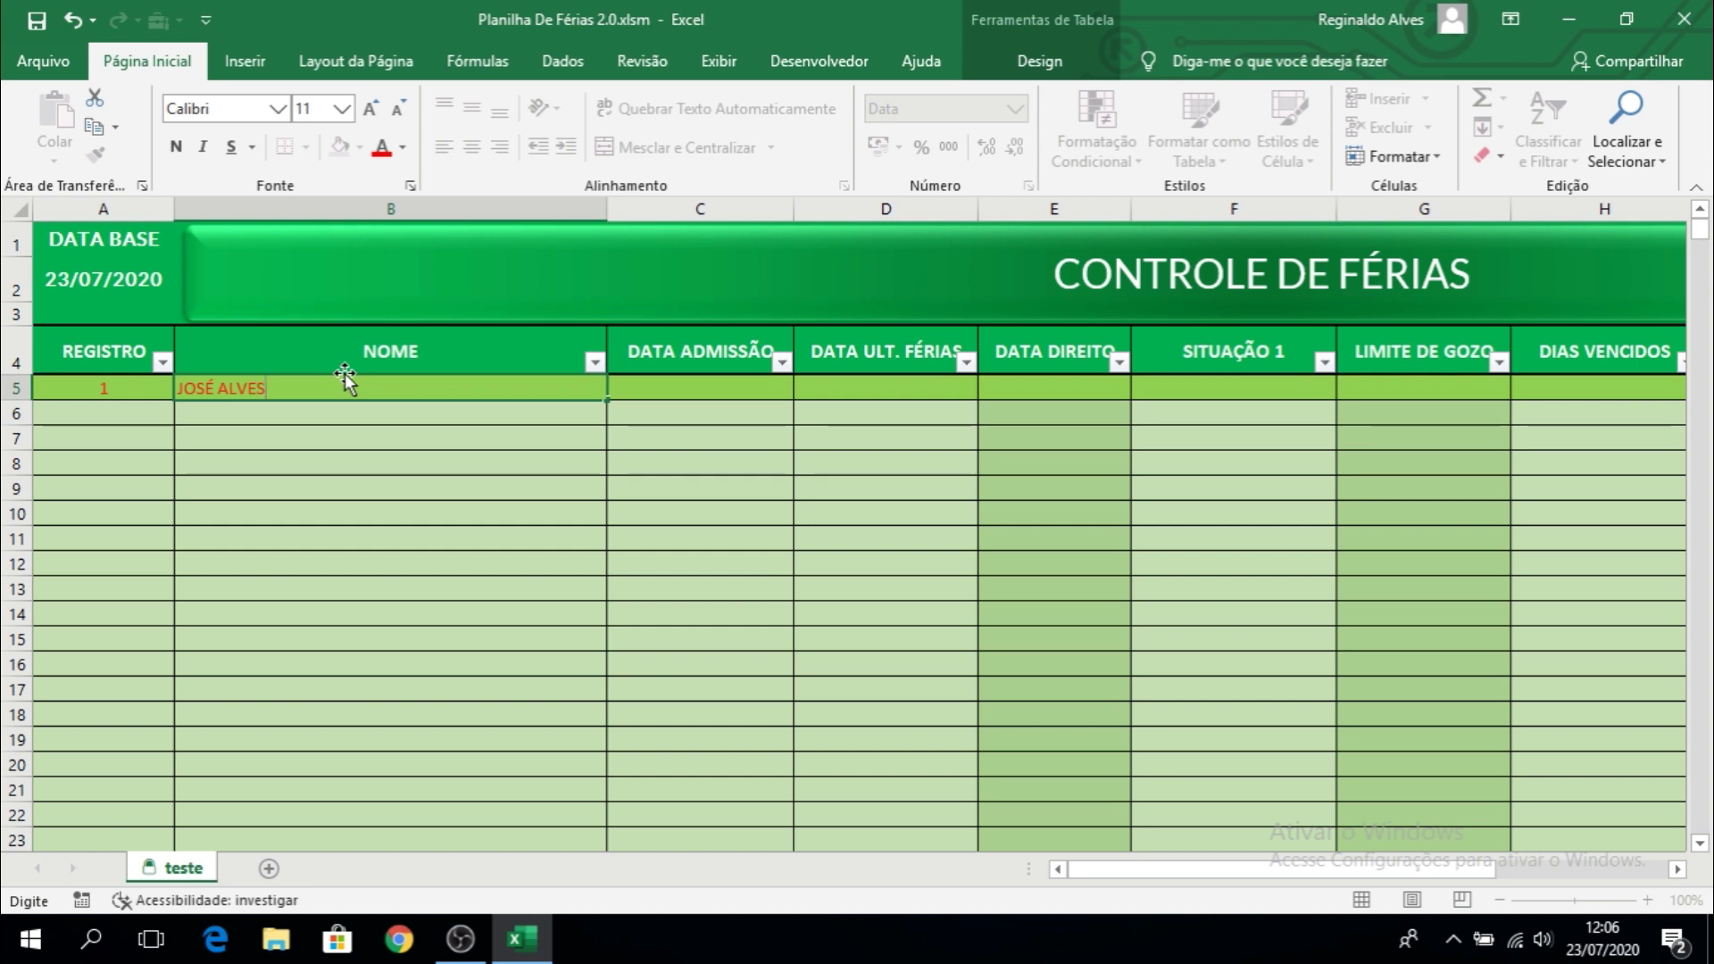
{"action": "left_click", "coordinate": [420, 484]}
{"action": "left_click", "coordinate": [357, 390]}
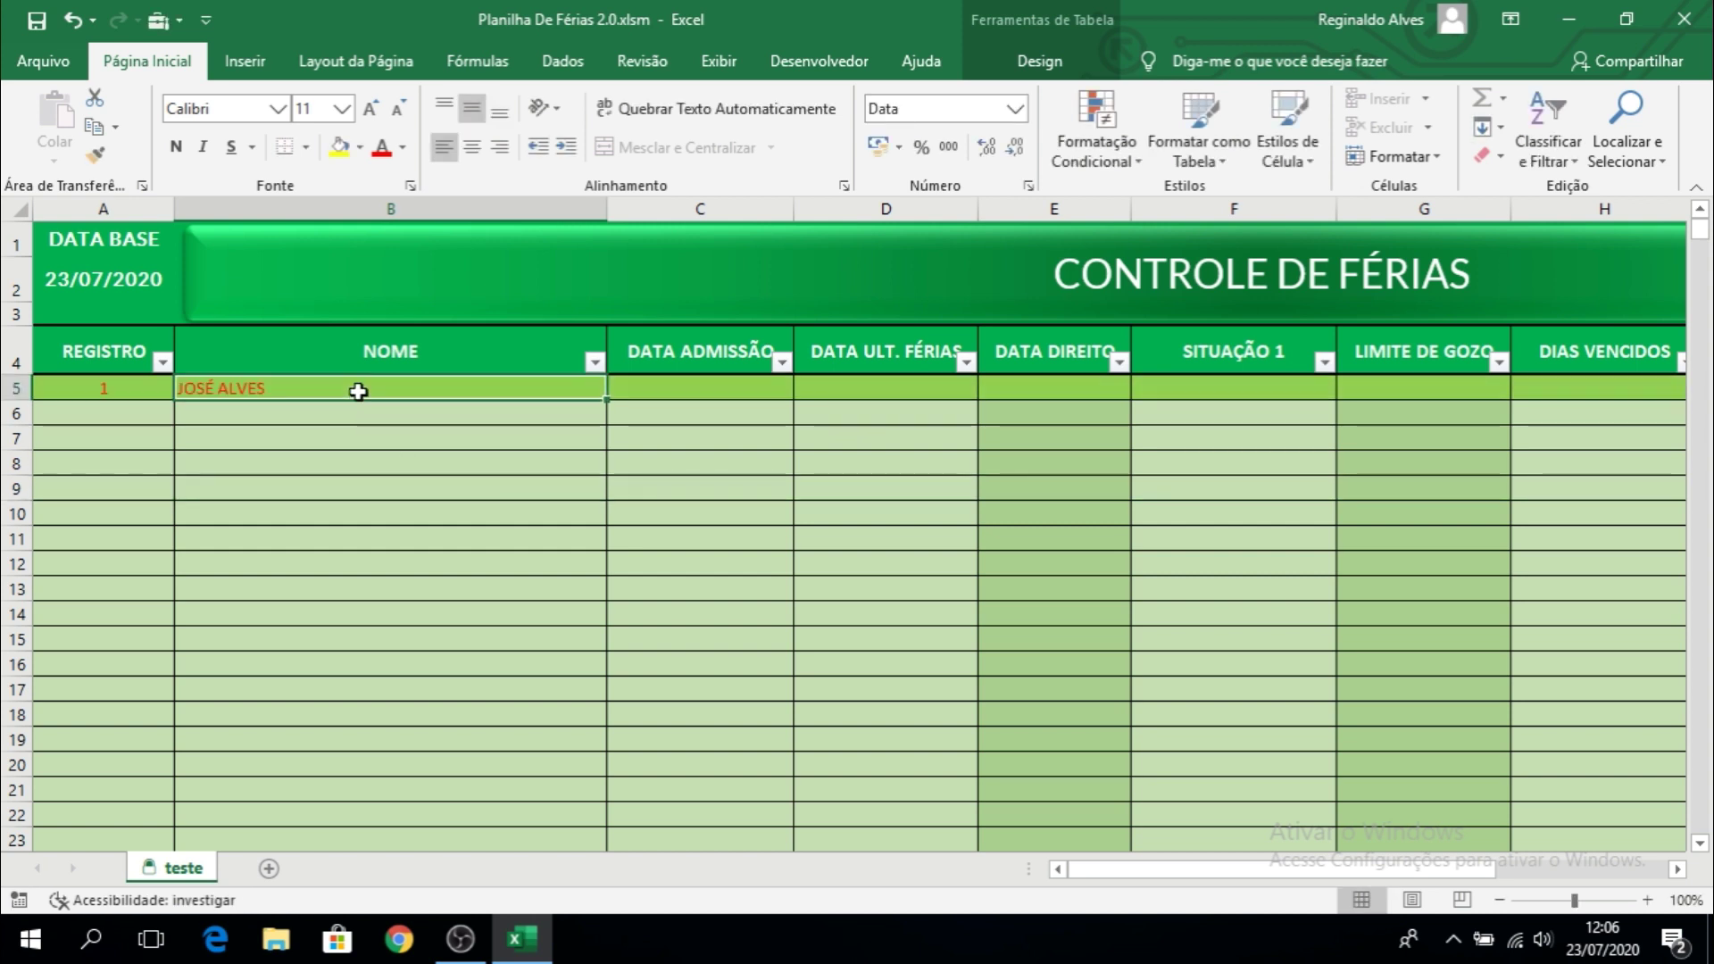
{"action": "left_click", "coordinate": [721, 387]}
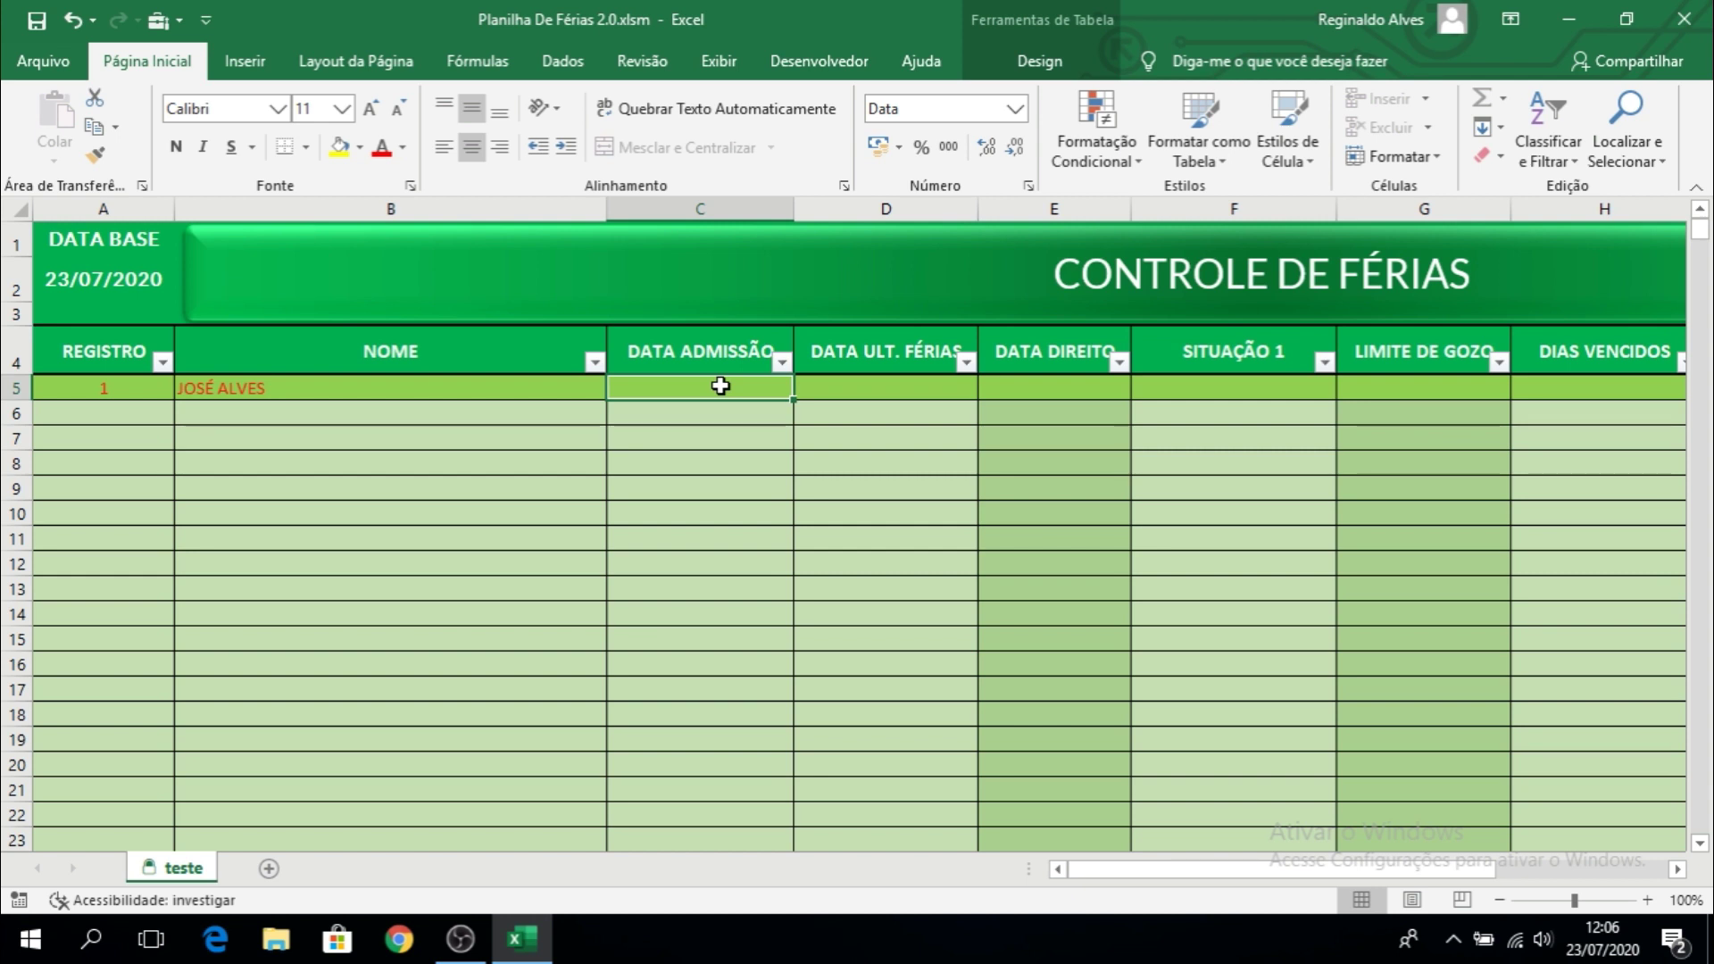
Enter the admission date 23/07/20 in C5 so it shows as 23/07/2020.
{"action": "type", "text": "23/0"}
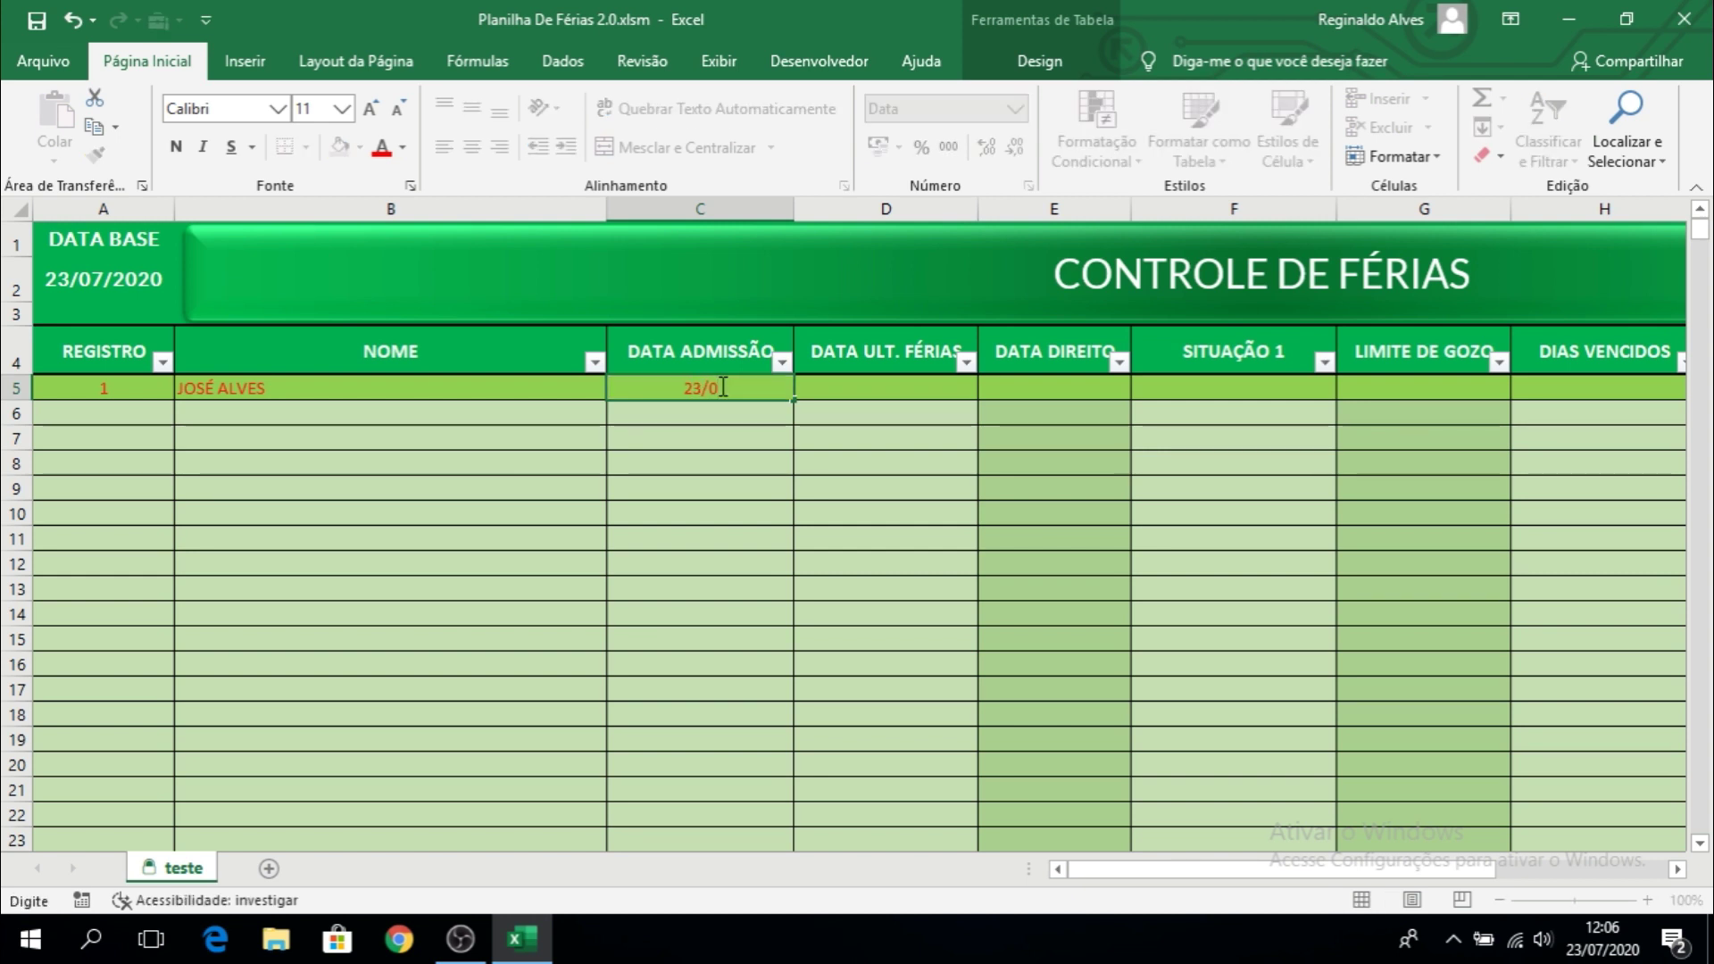
{"action": "type", "text": "7/202"}
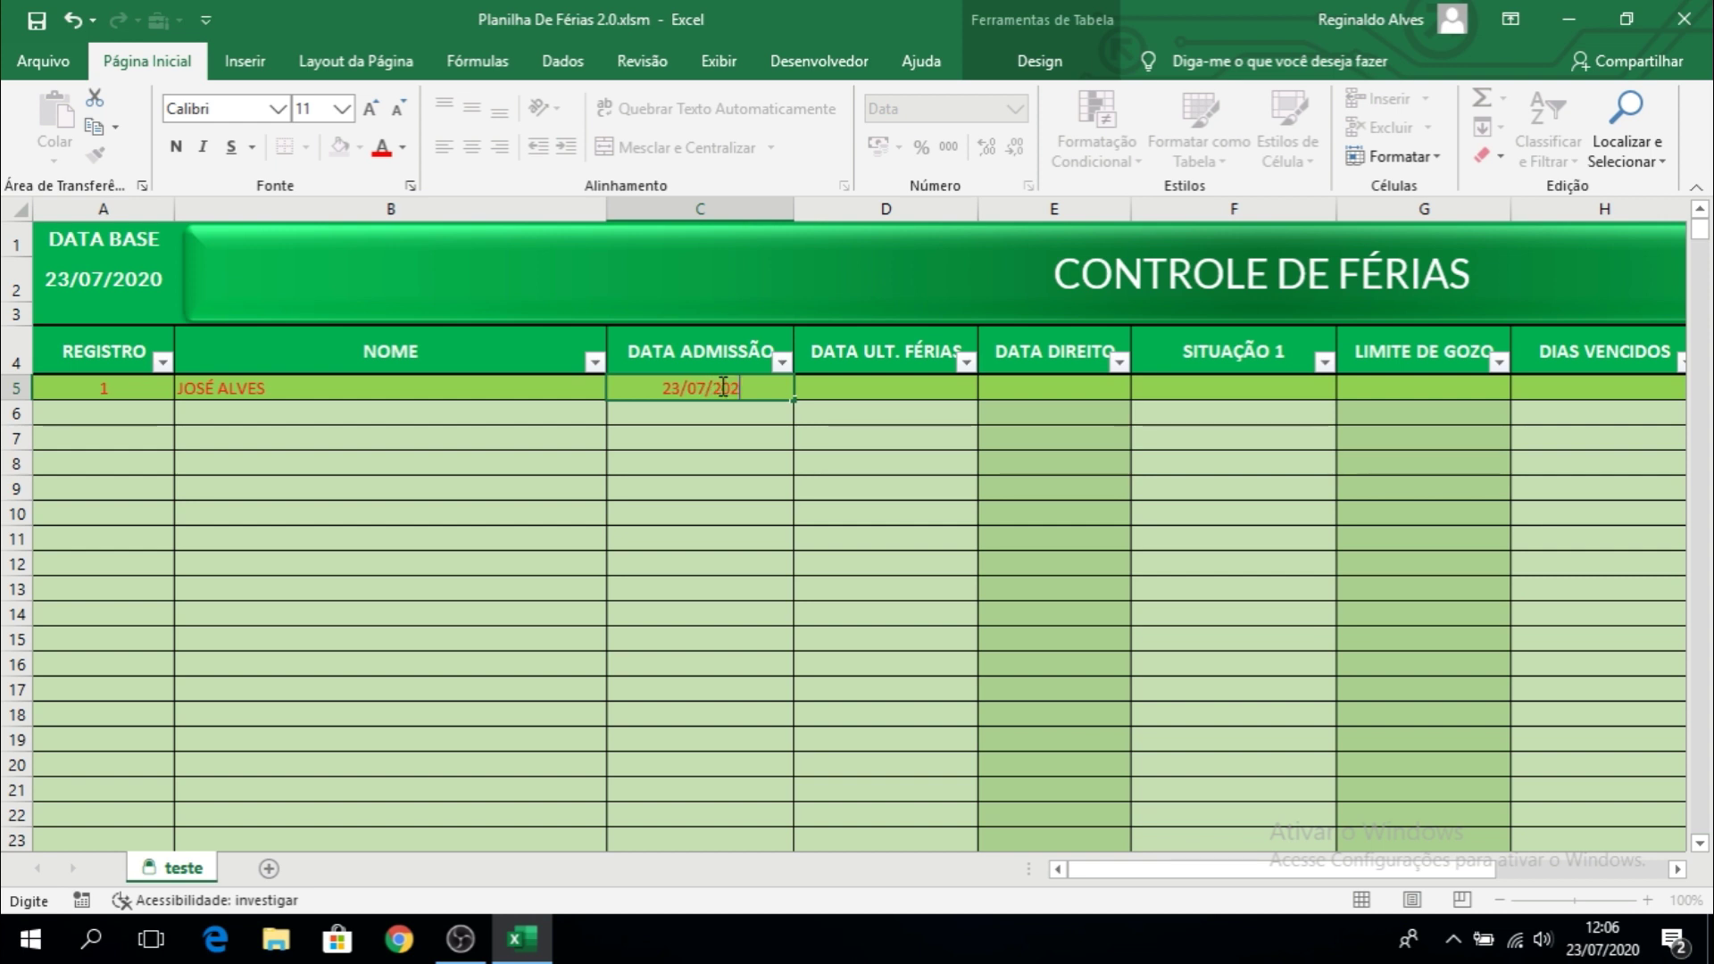
{"action": "type", "text": "0"}
{"action": "key", "text": "Return"}
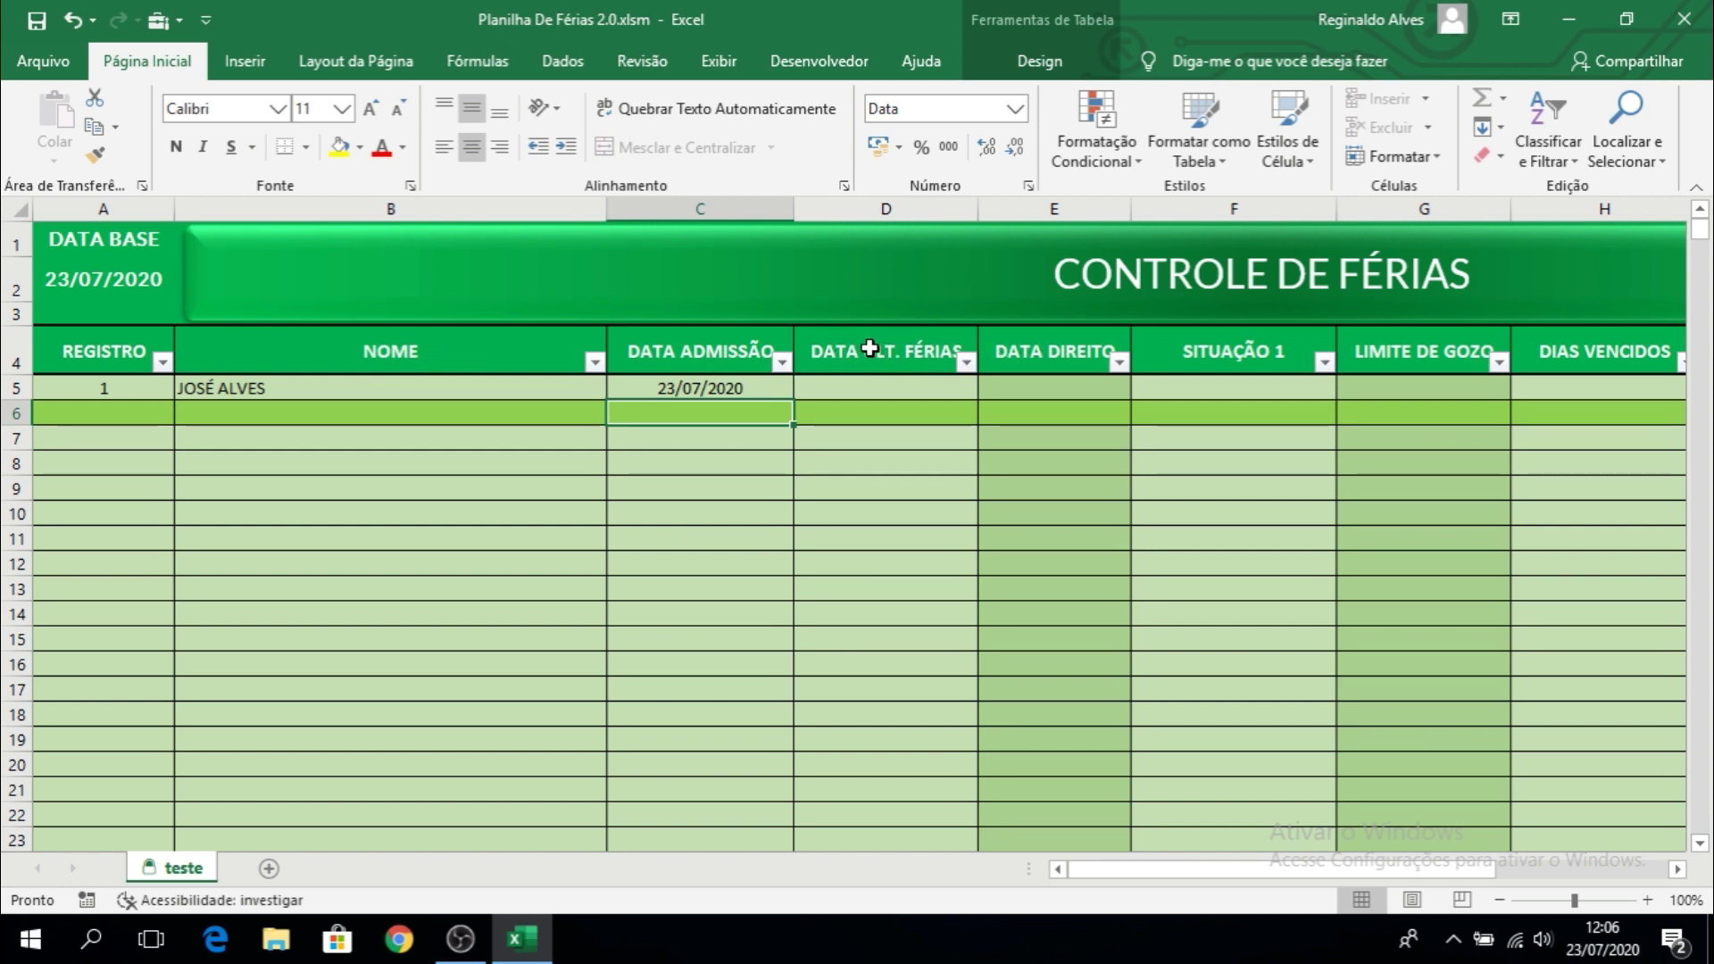
{"action": "left_click", "coordinate": [901, 386]}
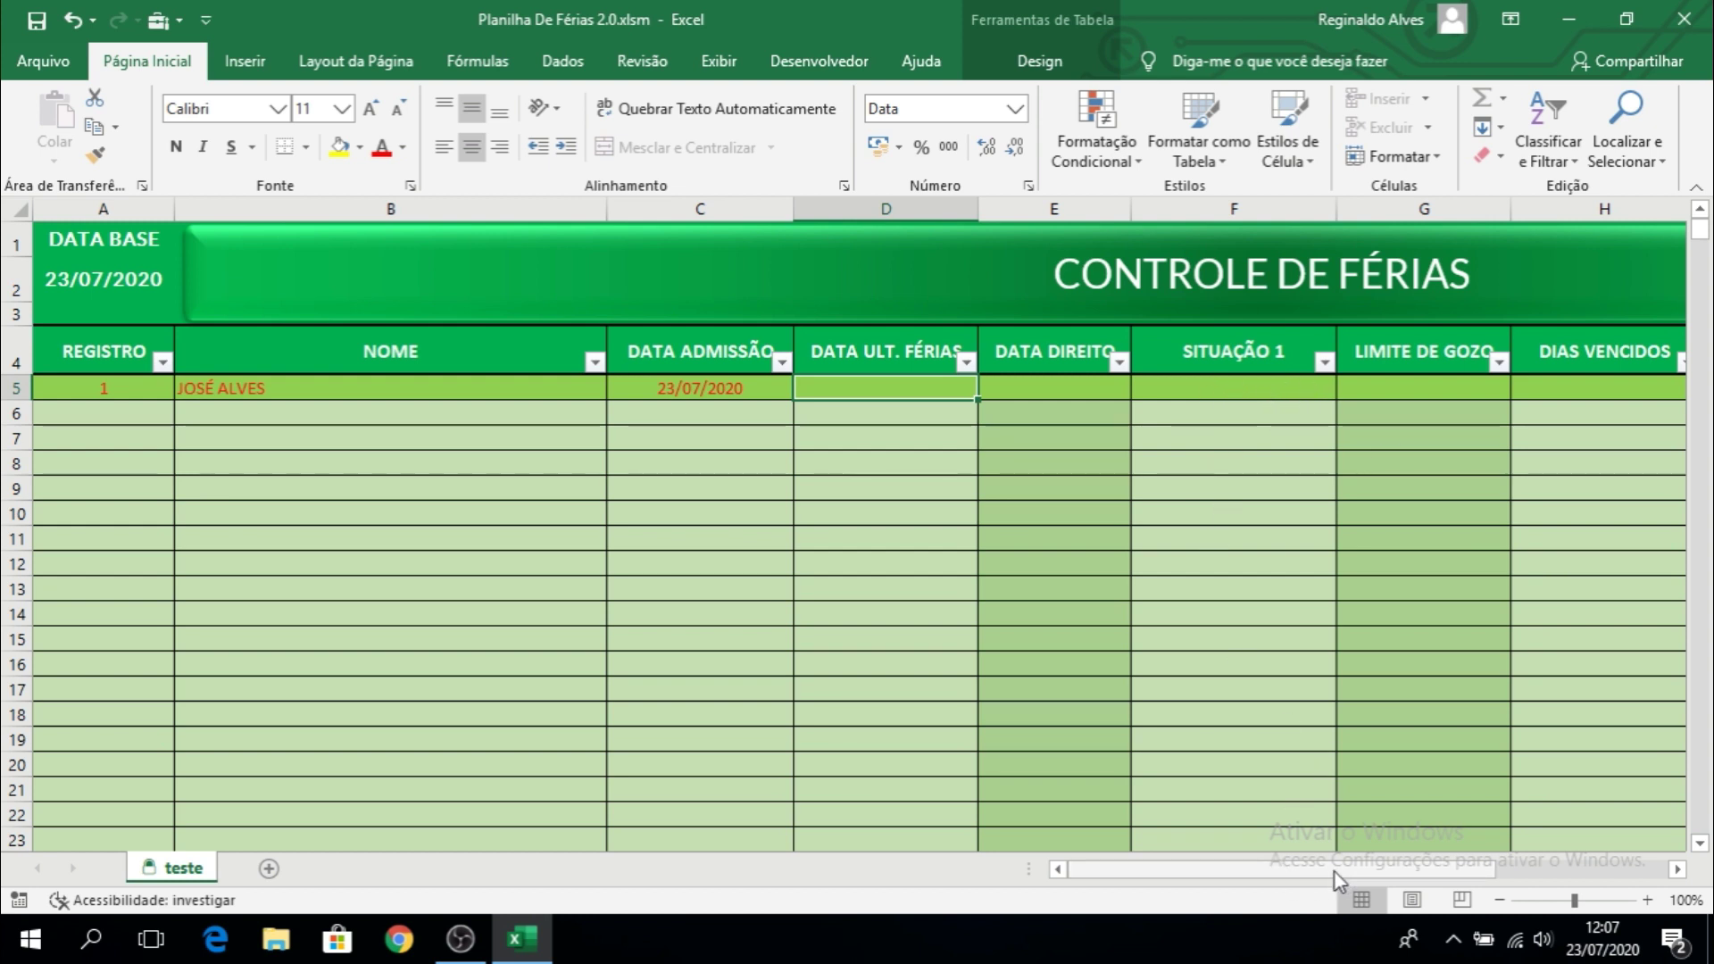
{"action": "left_click_drag", "start_coordinate": [1336, 871], "coordinate": [1397, 869]}
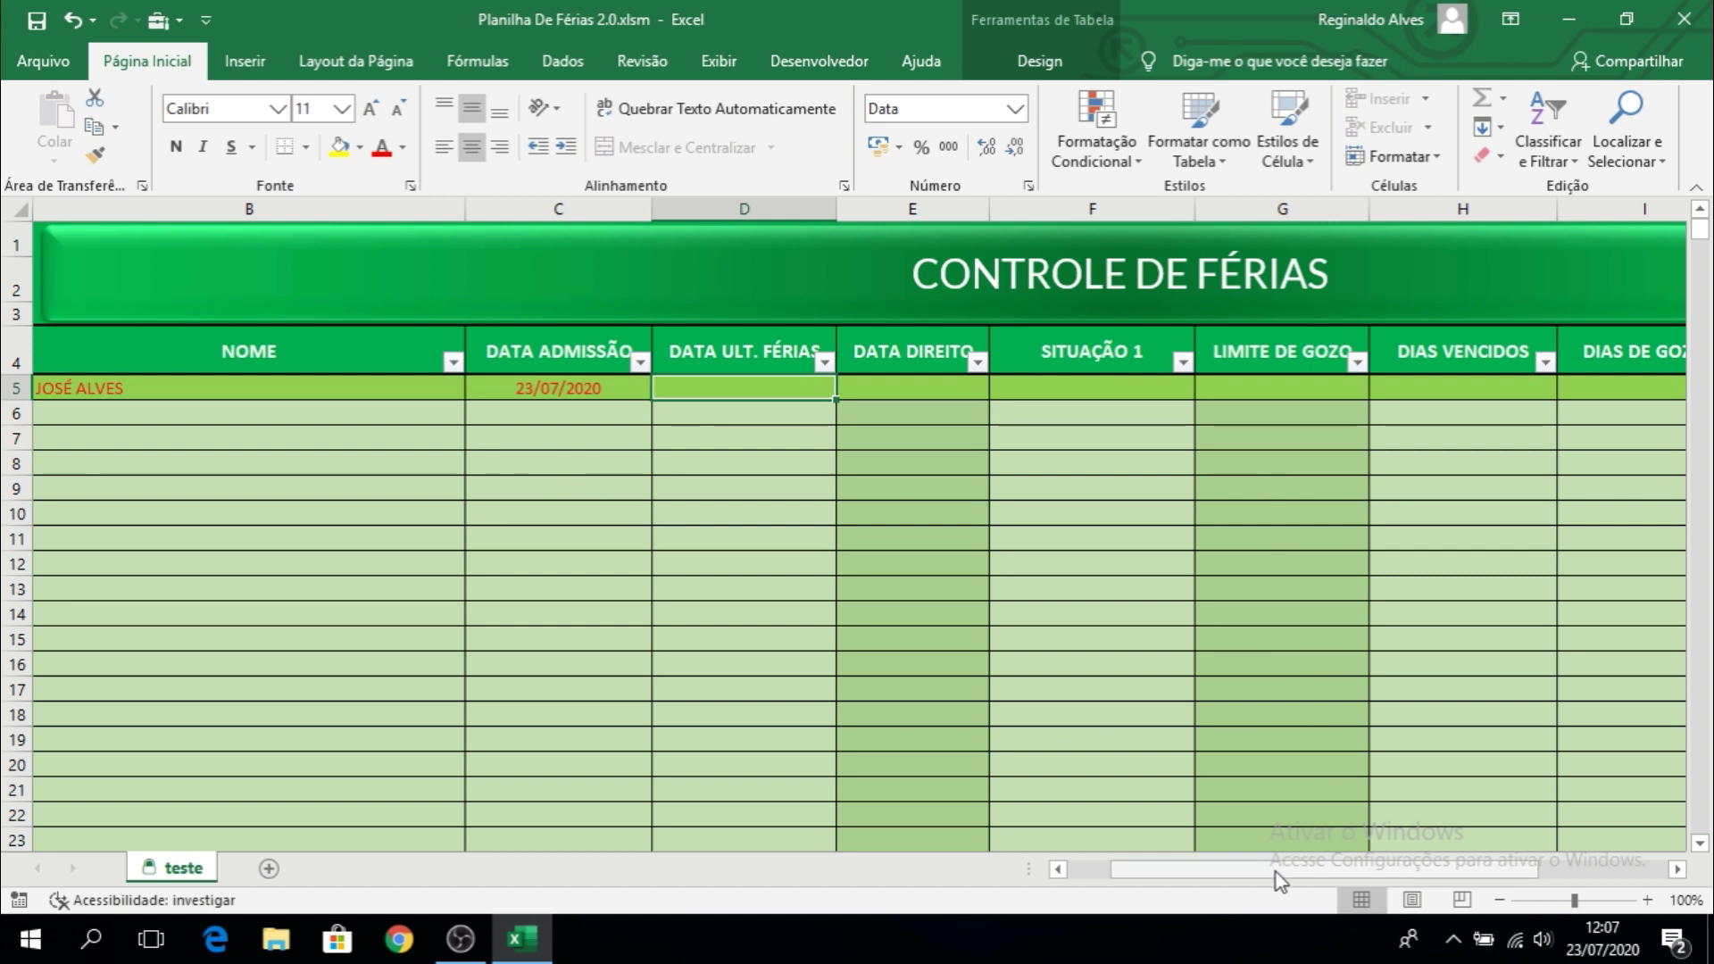
{"action": "left_click_drag", "start_coordinate": [1277, 871], "coordinate": [1321, 873]}
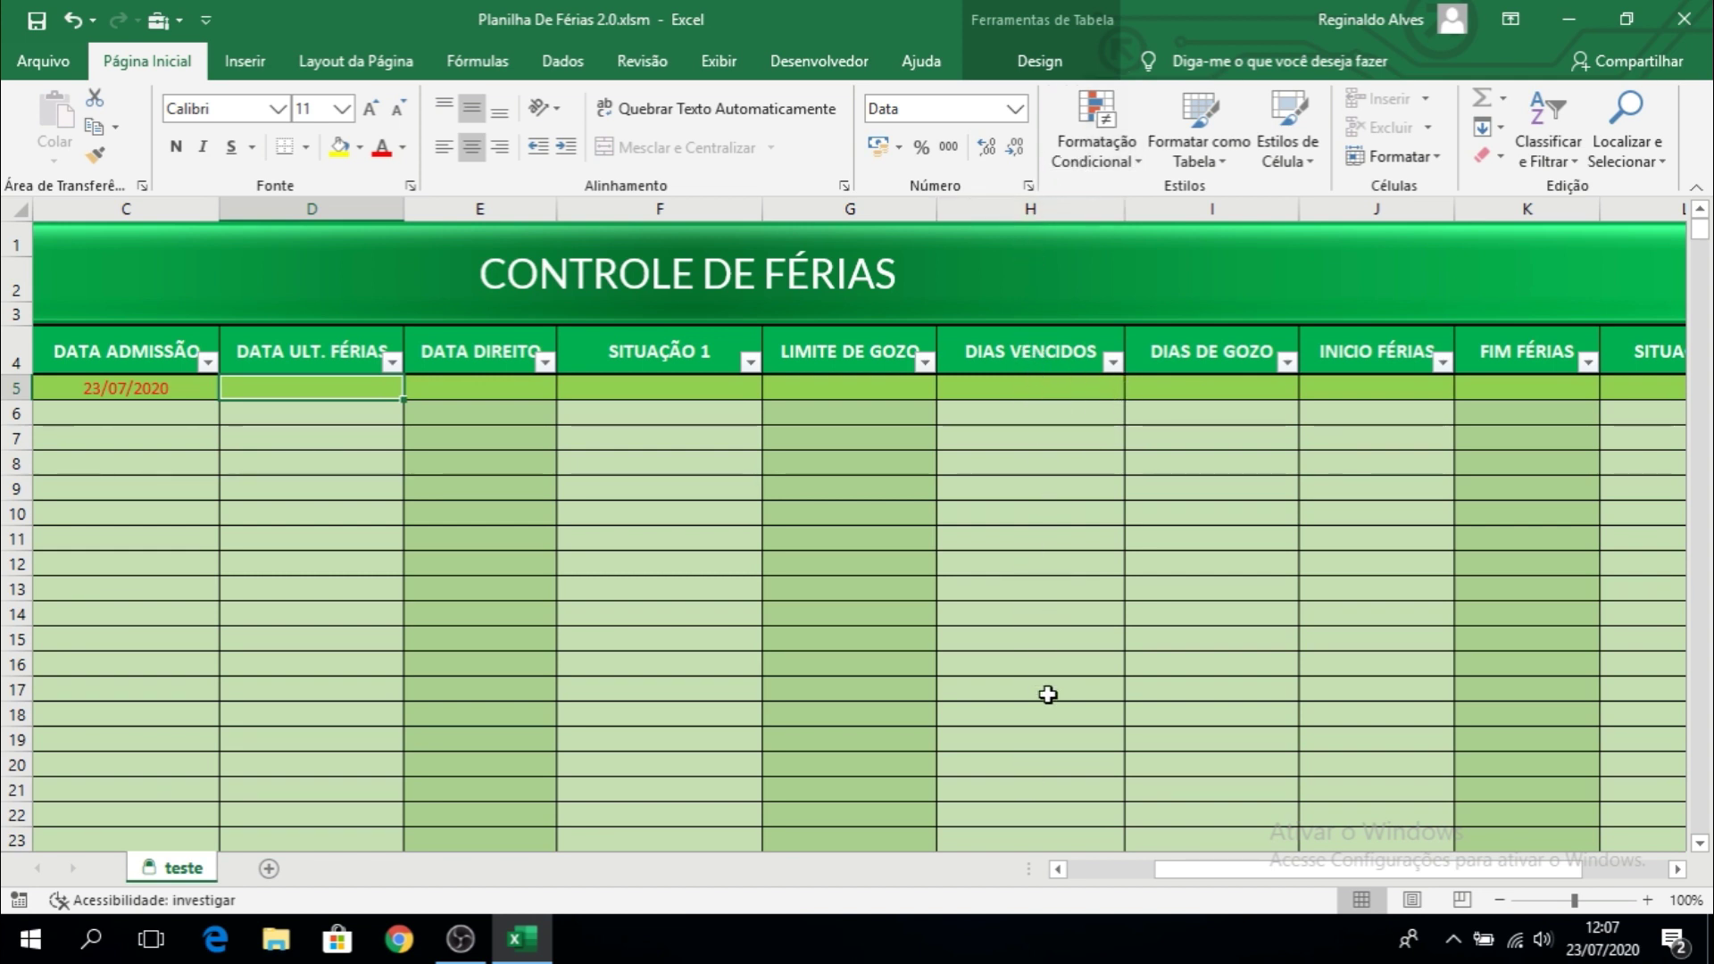
{"action": "left_click", "coordinate": [1226, 396]}
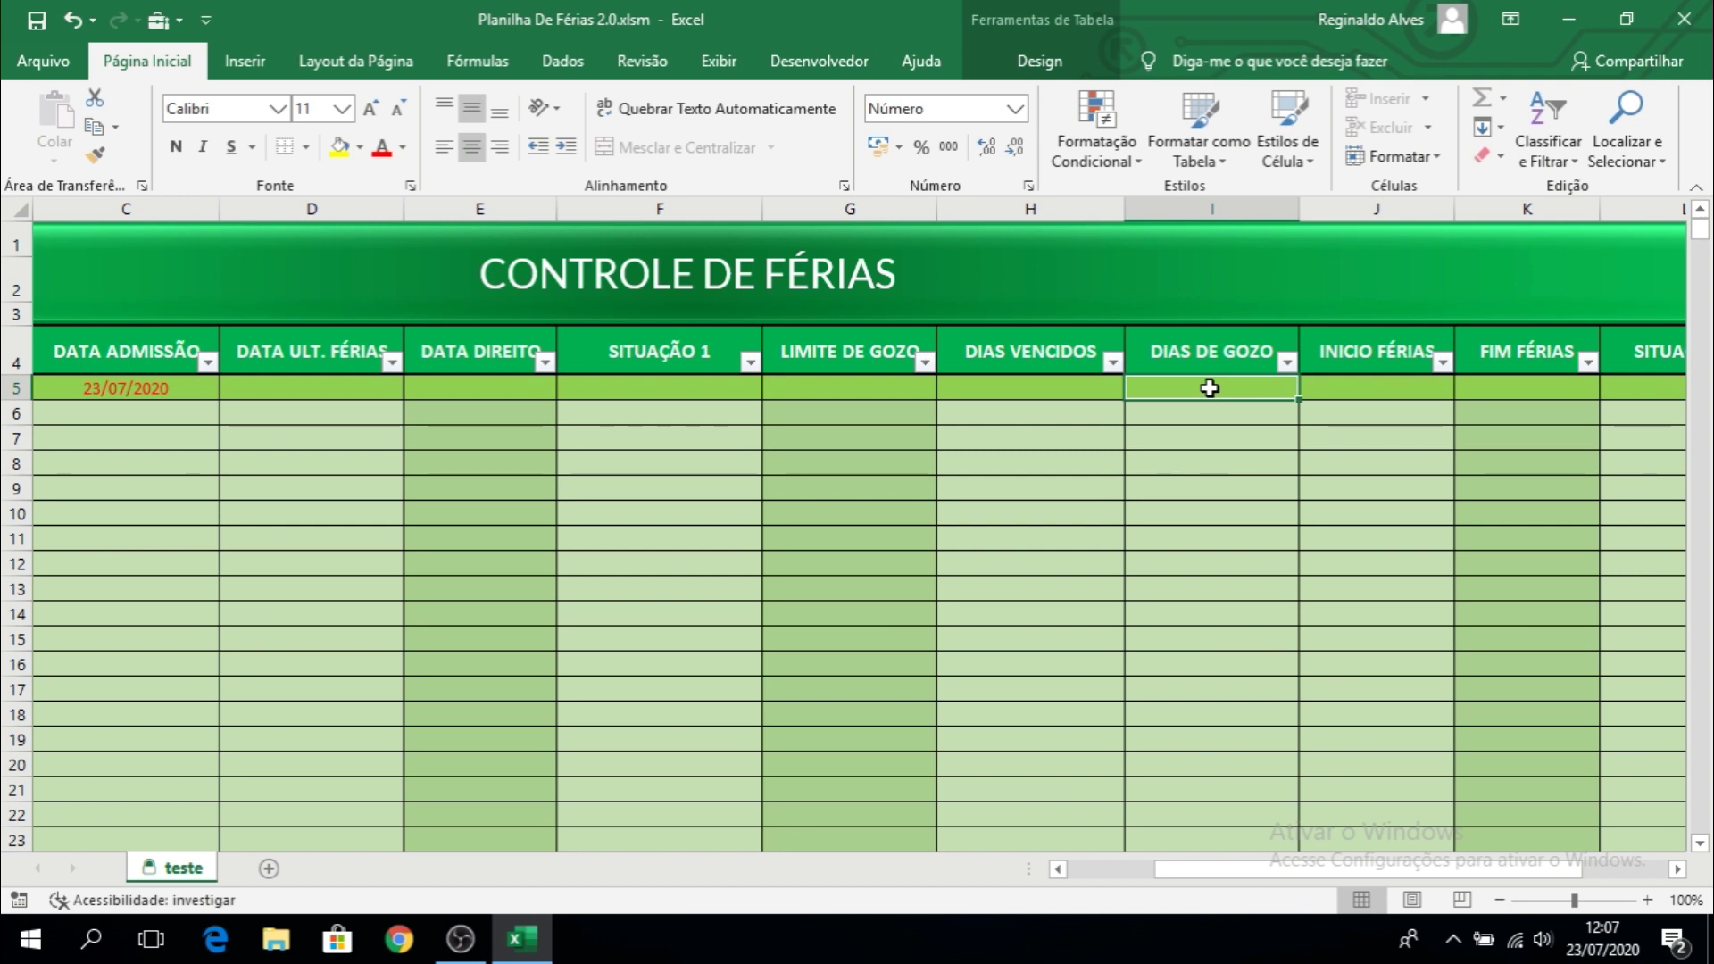
{"action": "type", "text": "30"}
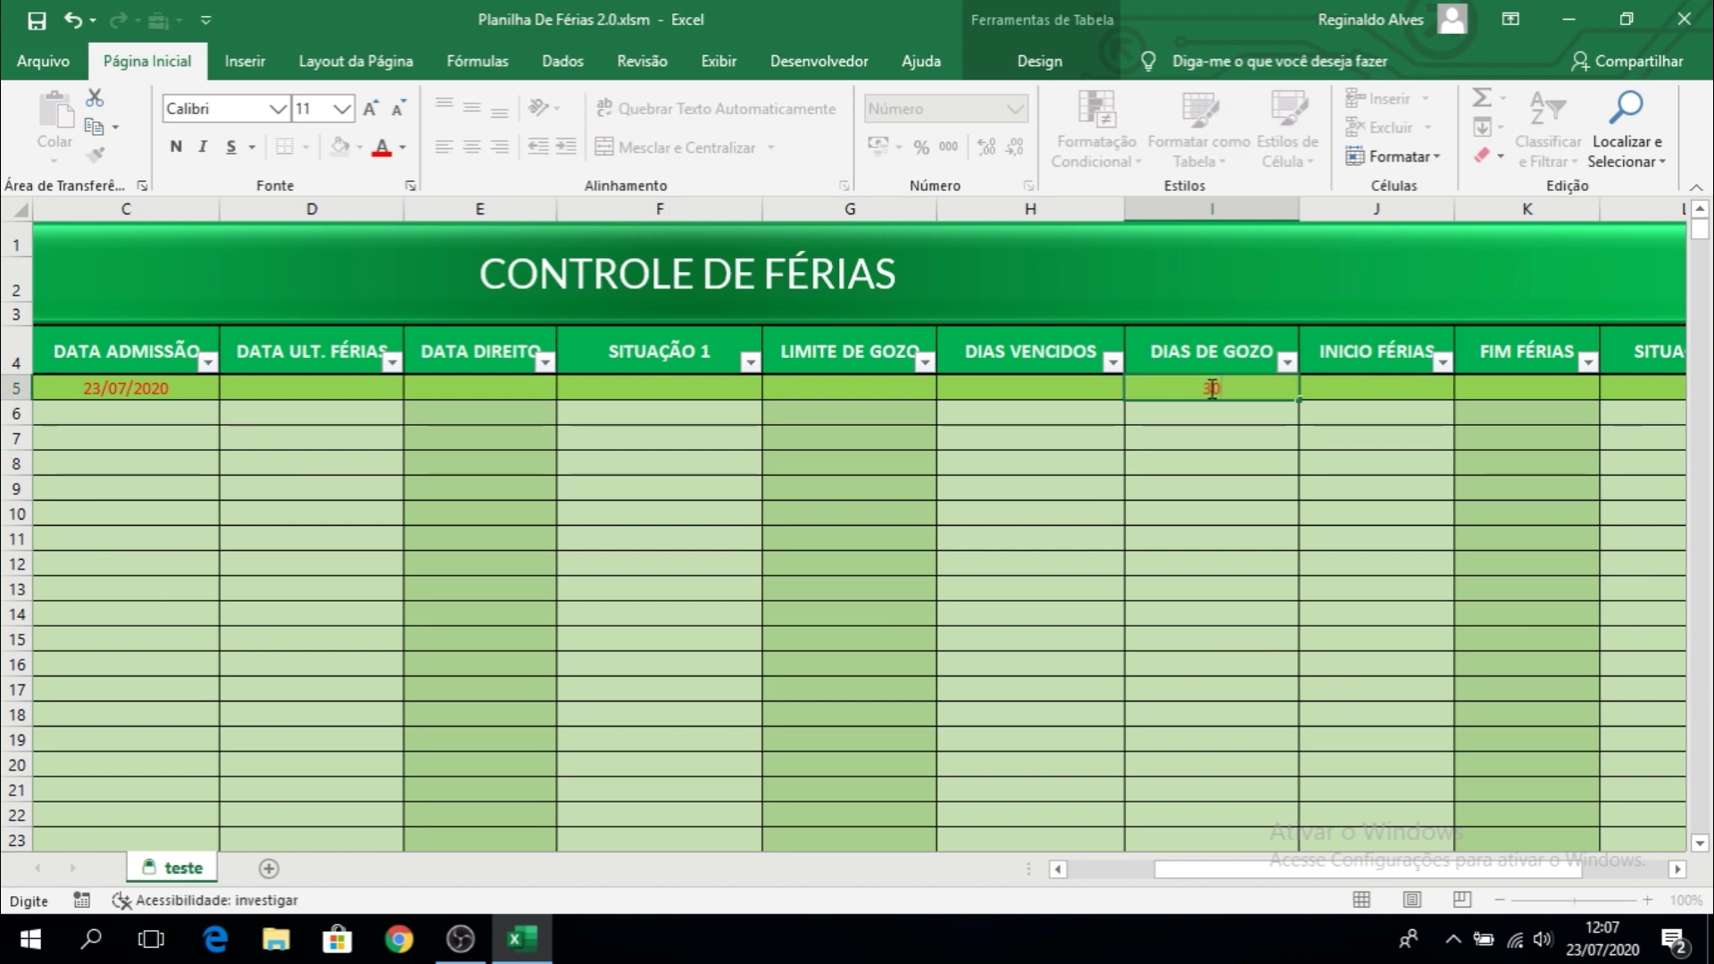
{"action": "key", "text": "Return"}
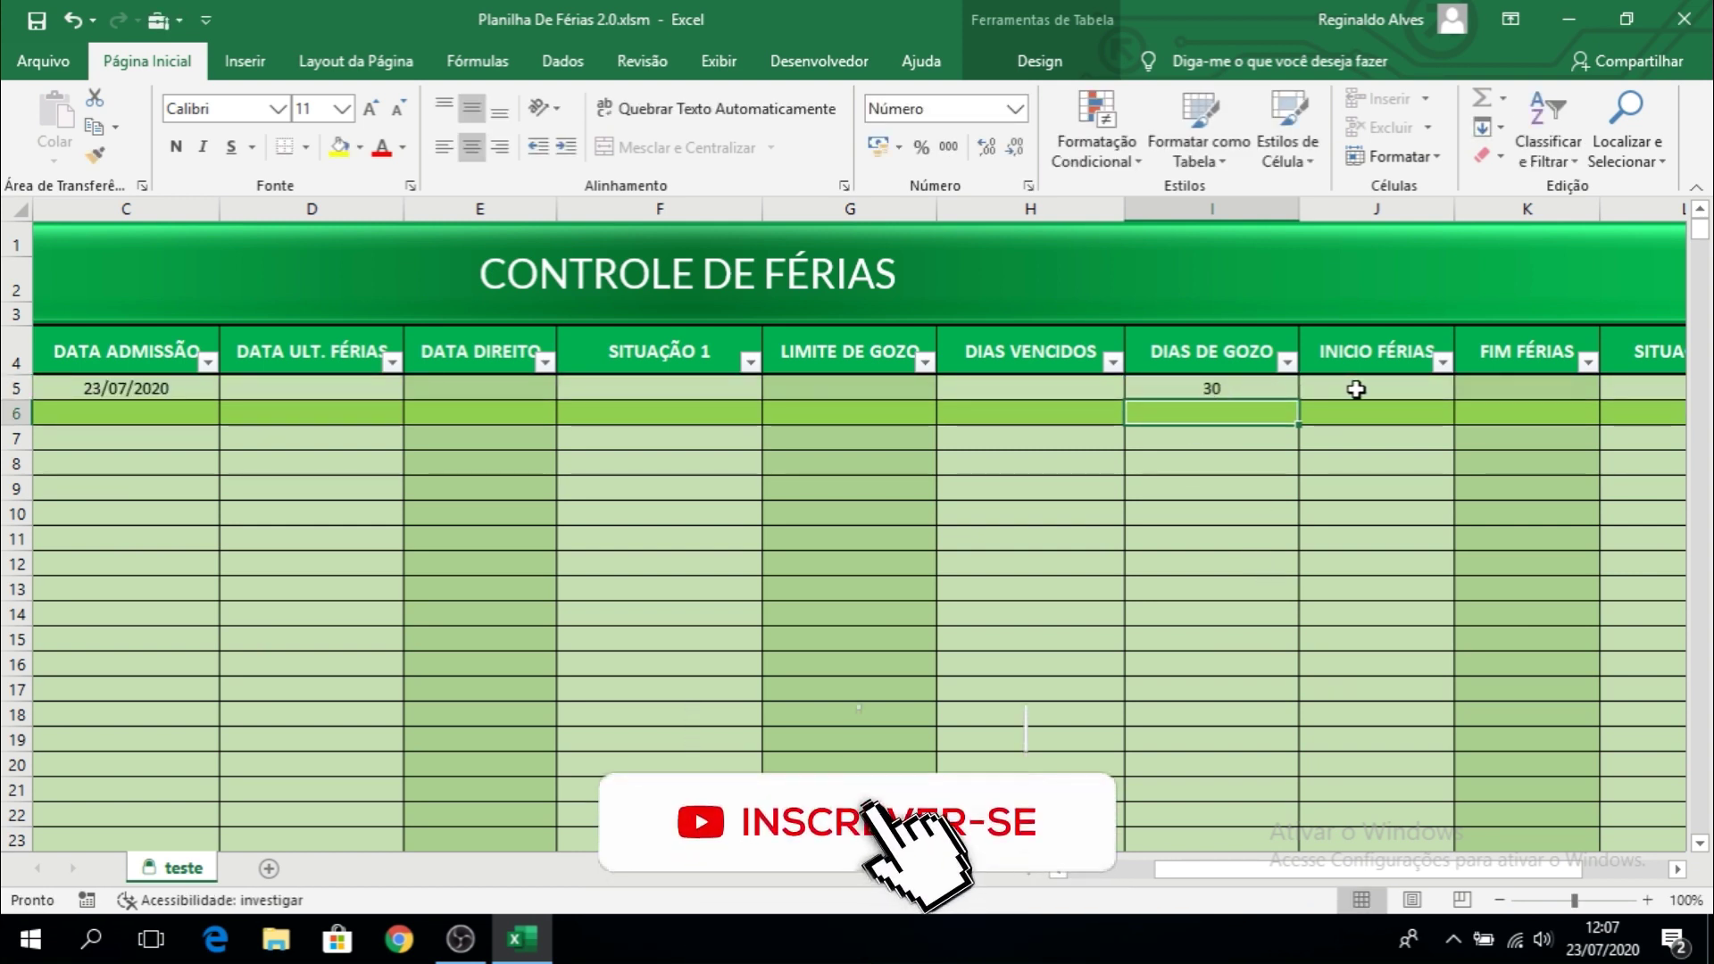
{"action": "left_click", "coordinate": [1357, 389]}
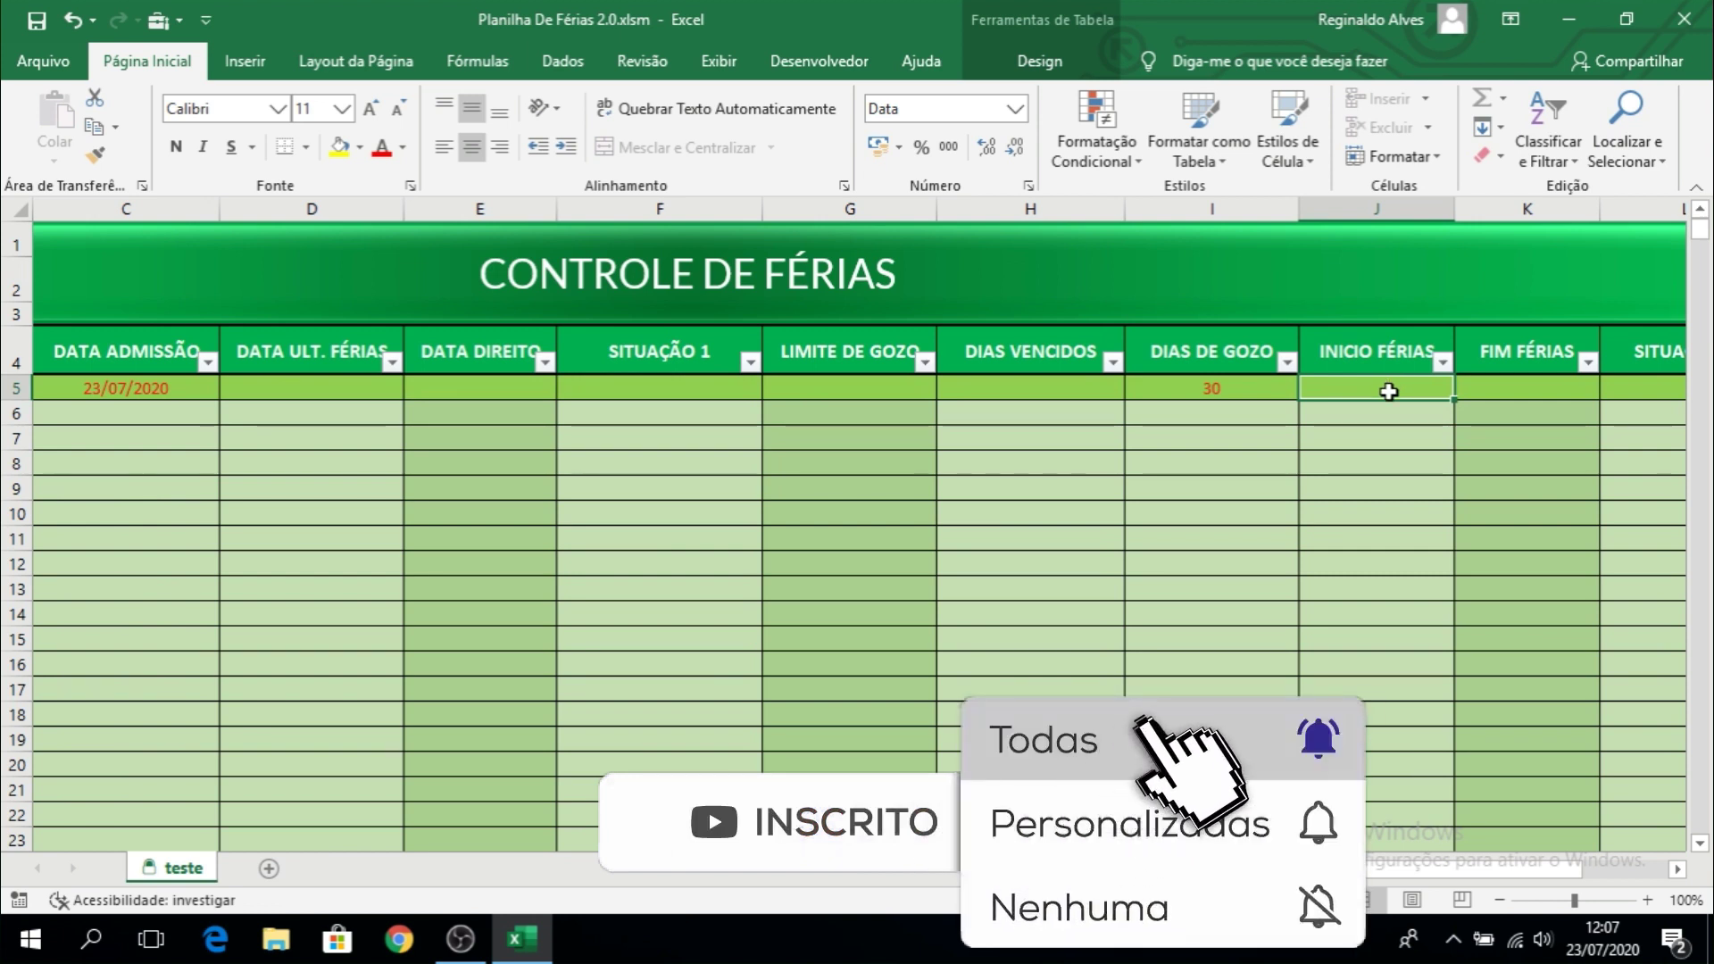
{"action": "left_click", "coordinate": [1222, 389]}
{"action": "key", "text": "BackSpace"}
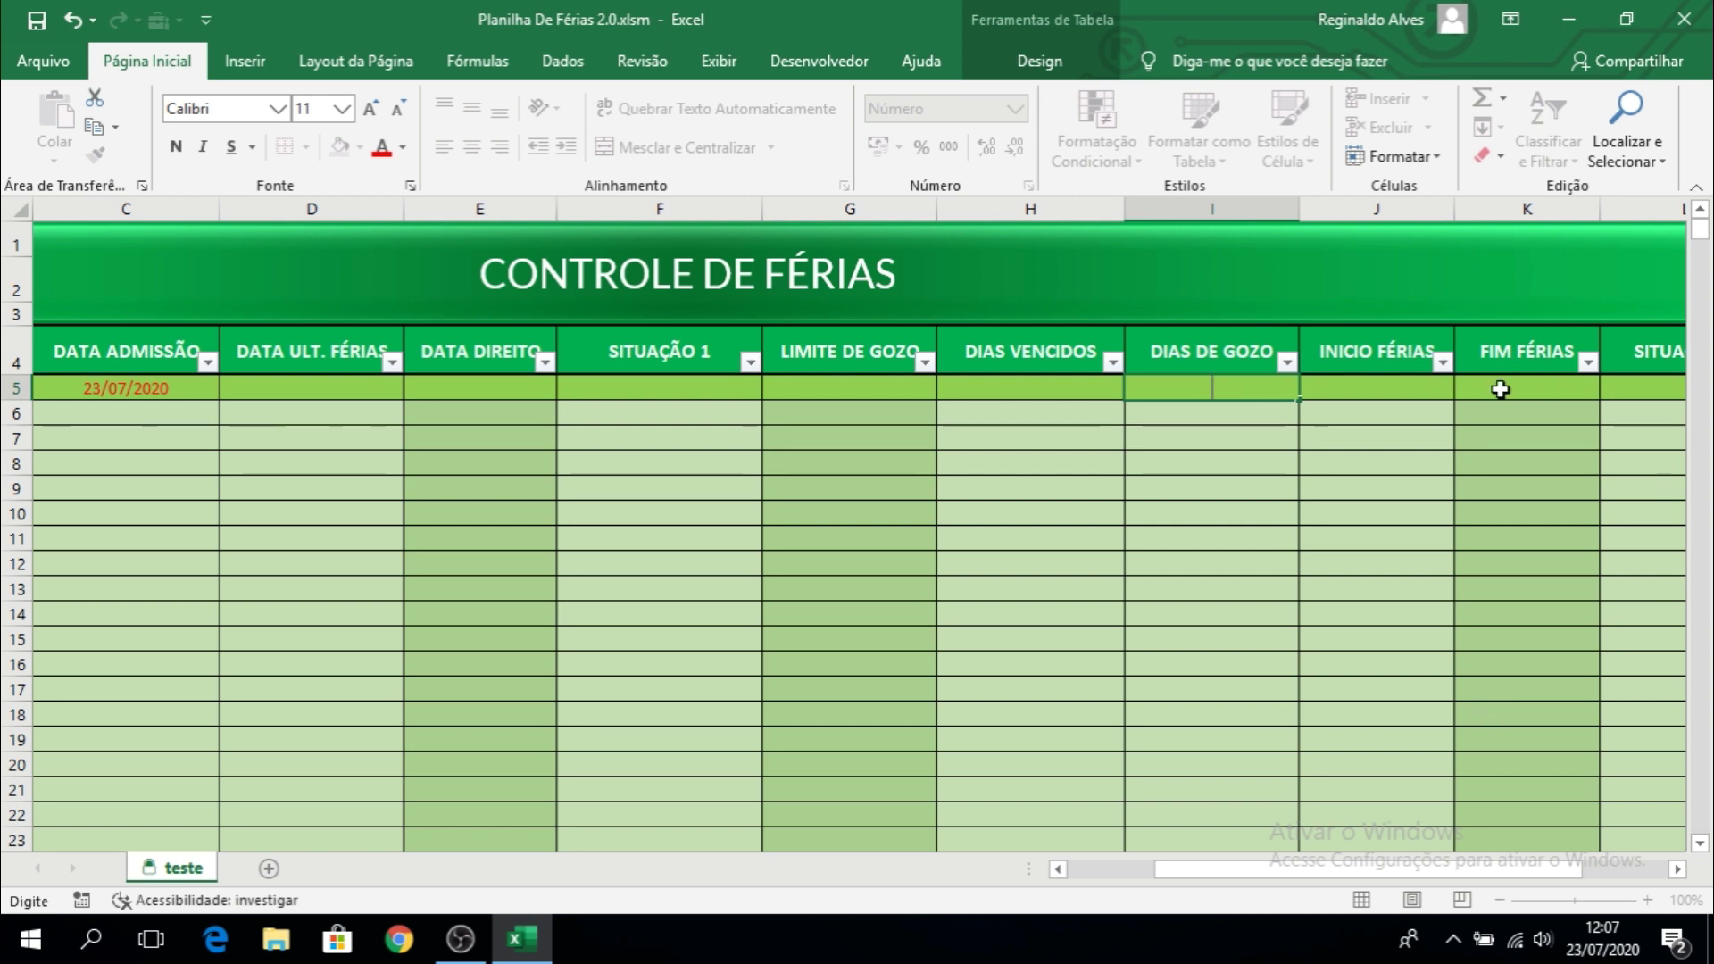
{"action": "key", "text": "Return"}
{"action": "left_click_drag", "start_coordinate": [1347, 871], "coordinate": [1260, 884]}
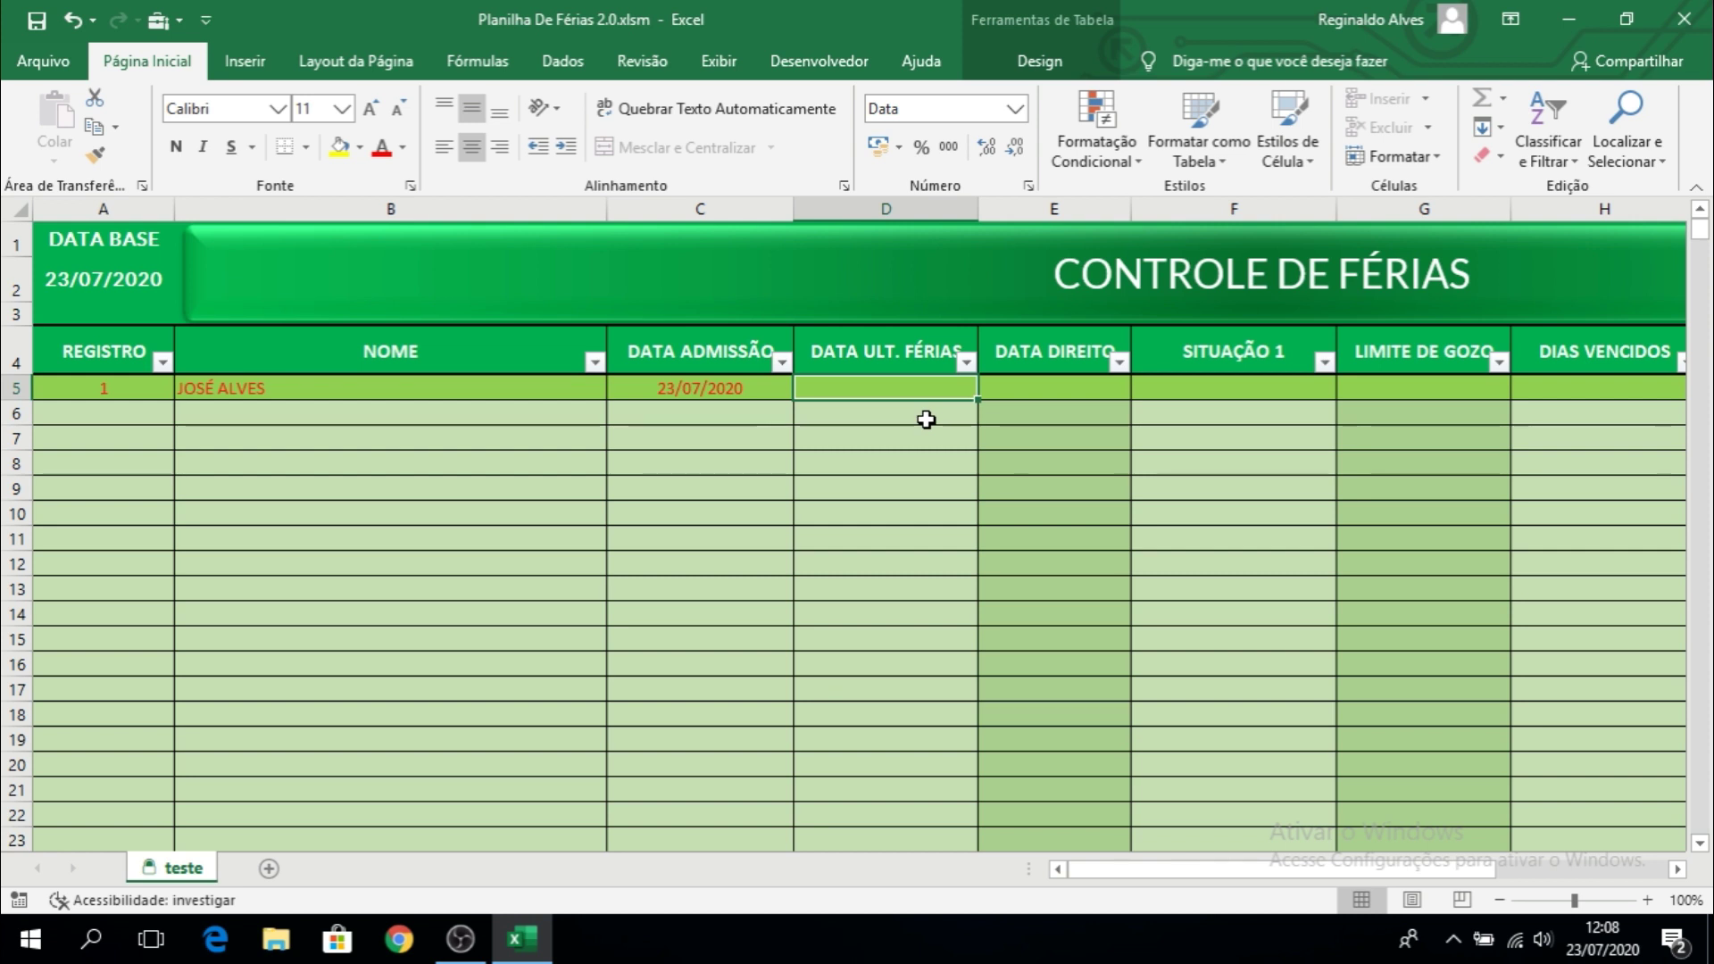
Copy the admission date 23/07/2020 from C5 into D5 as the last-vacation date.
{"action": "left_click", "coordinate": [740, 390]}
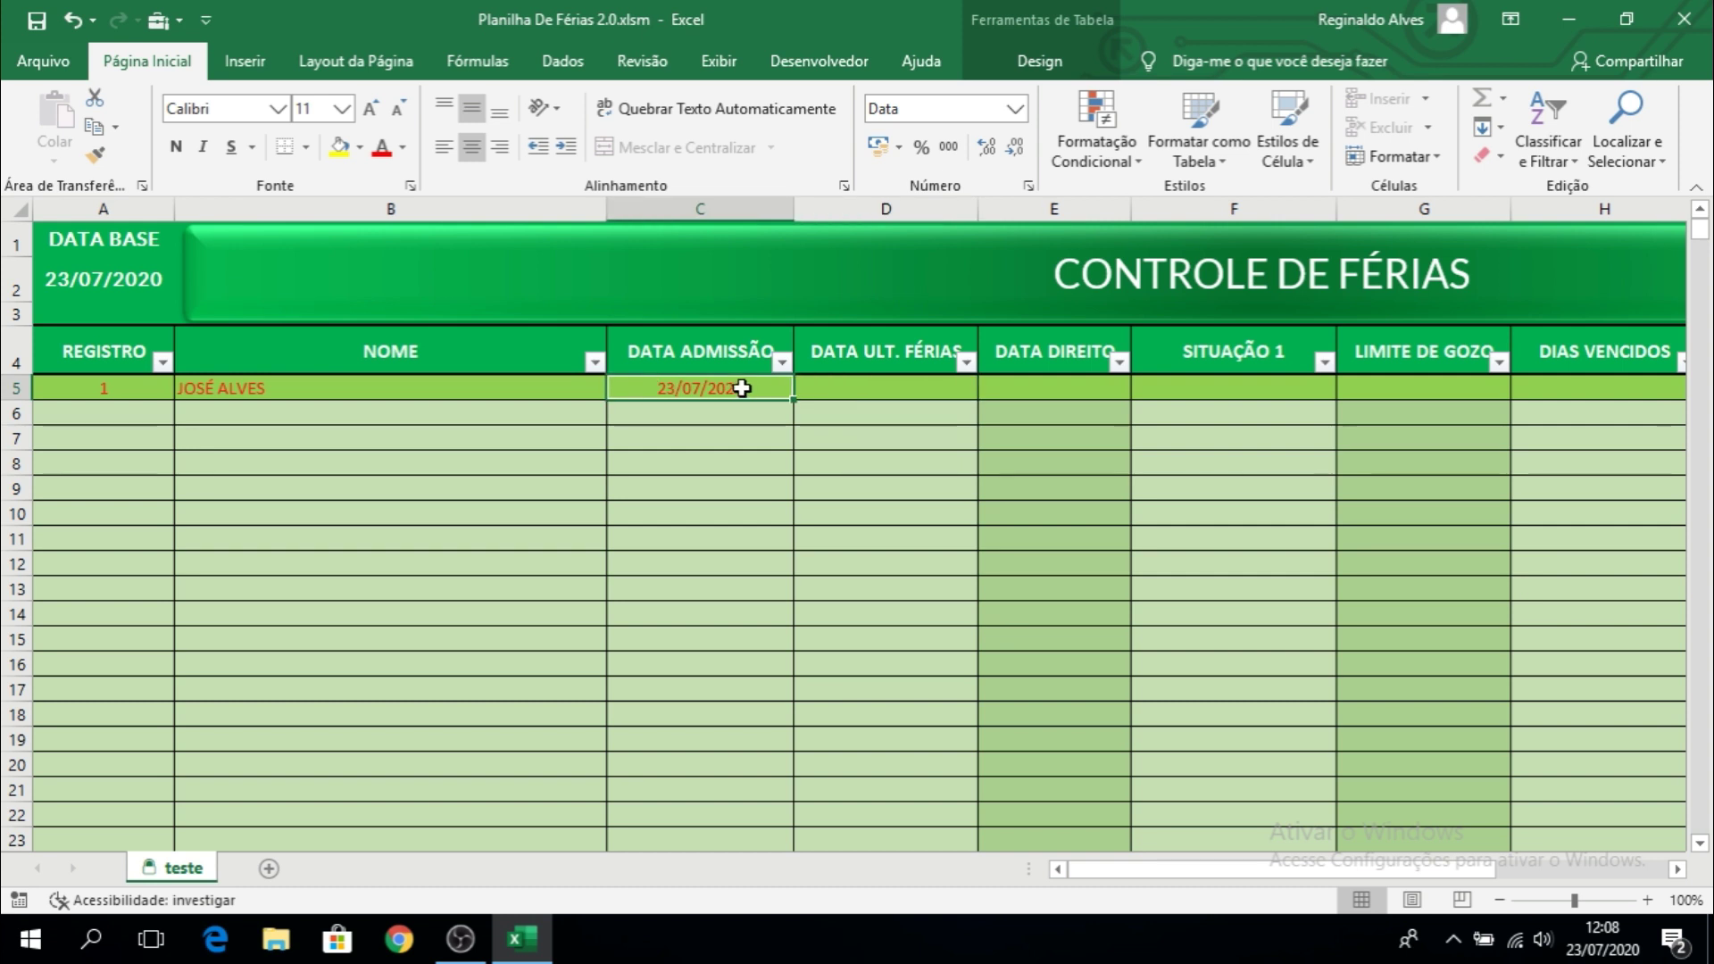
{"action": "key", "text": "ctrl+c"}
{"action": "left_click", "coordinate": [816, 386]}
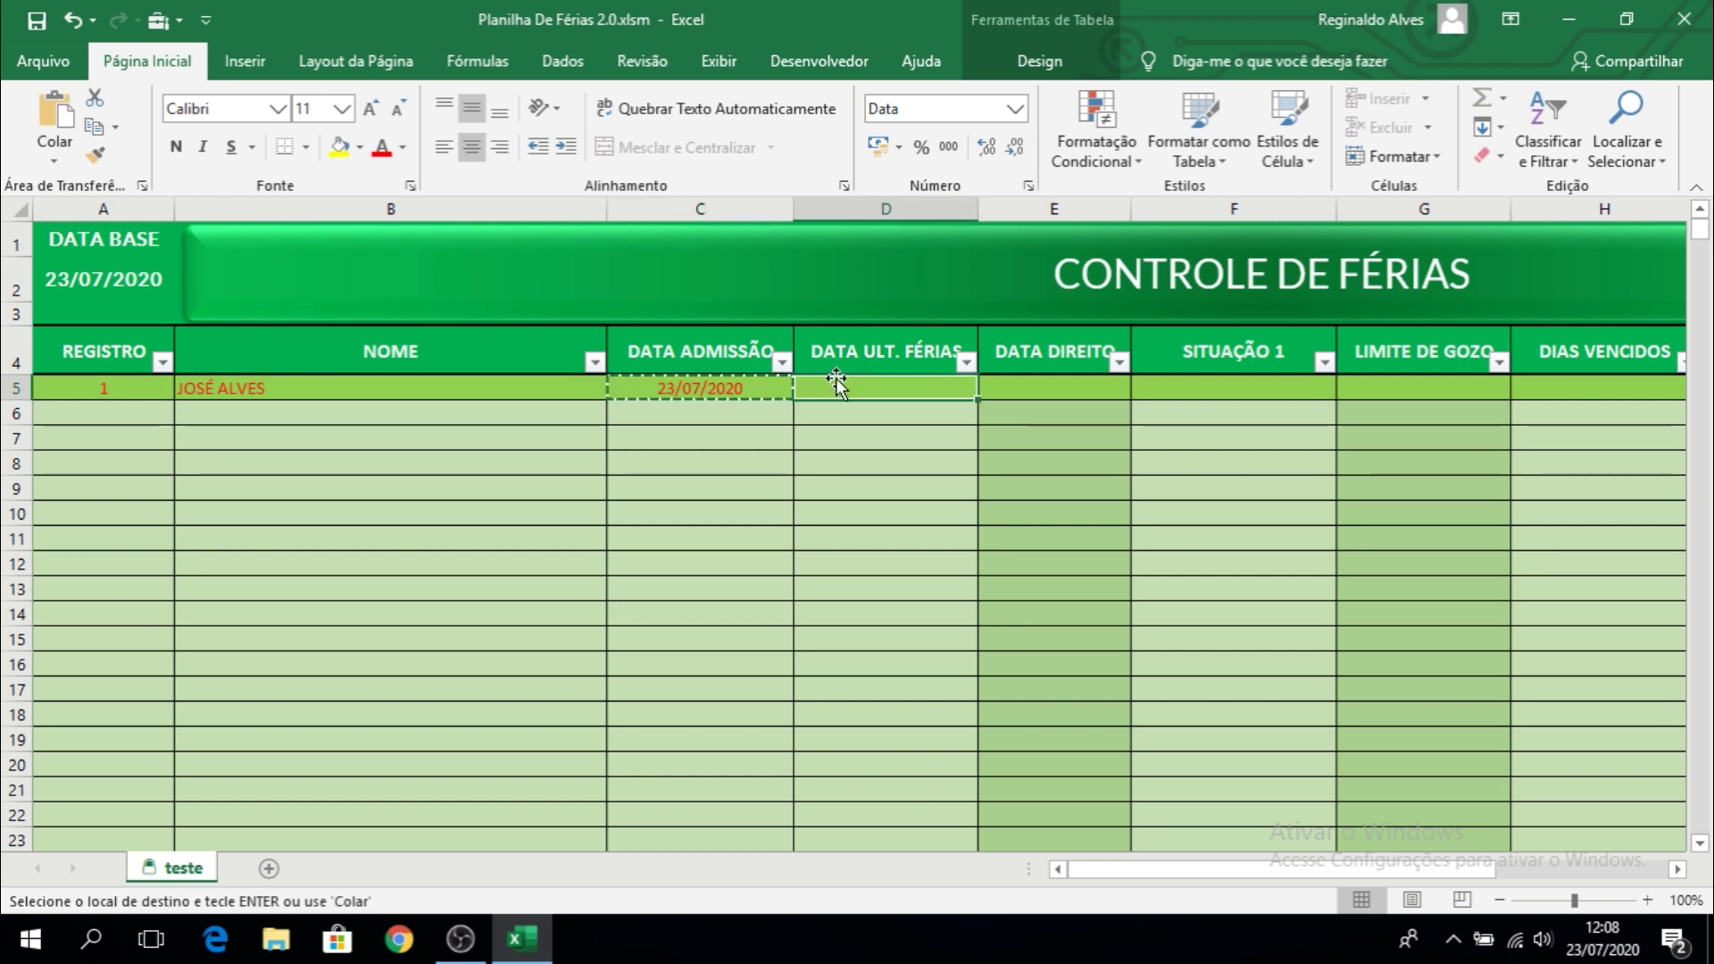
{"action": "key", "text": "ctrl+v"}
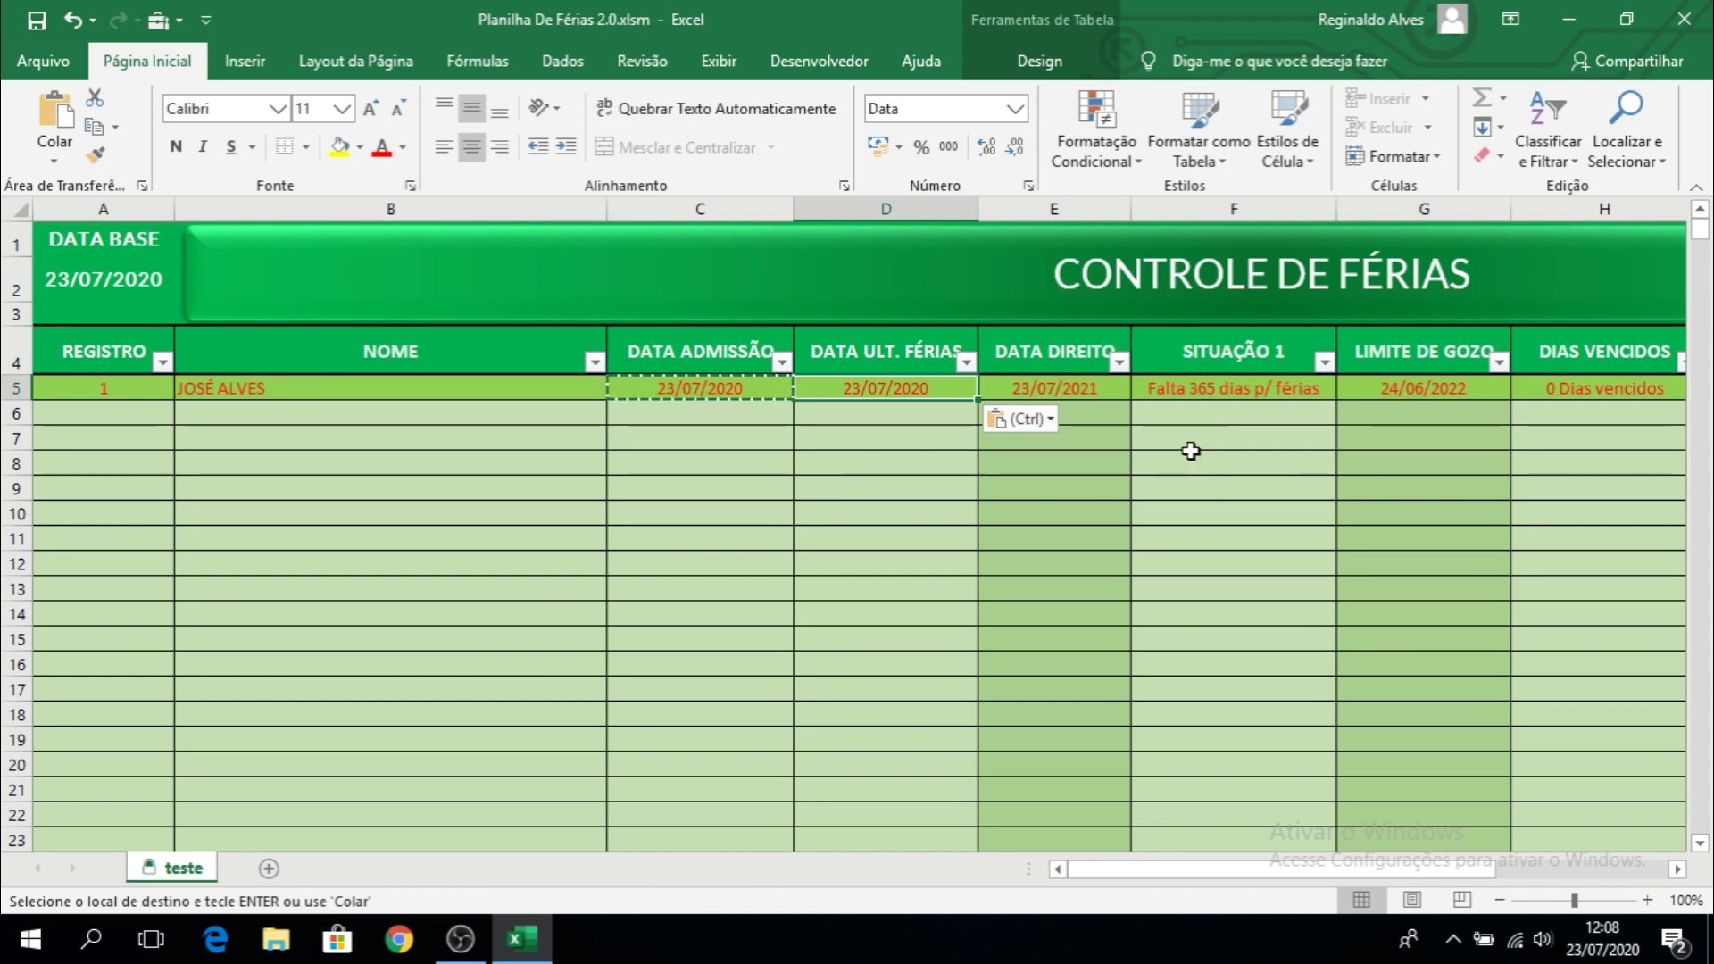
{"action": "left_click", "coordinate": [871, 486]}
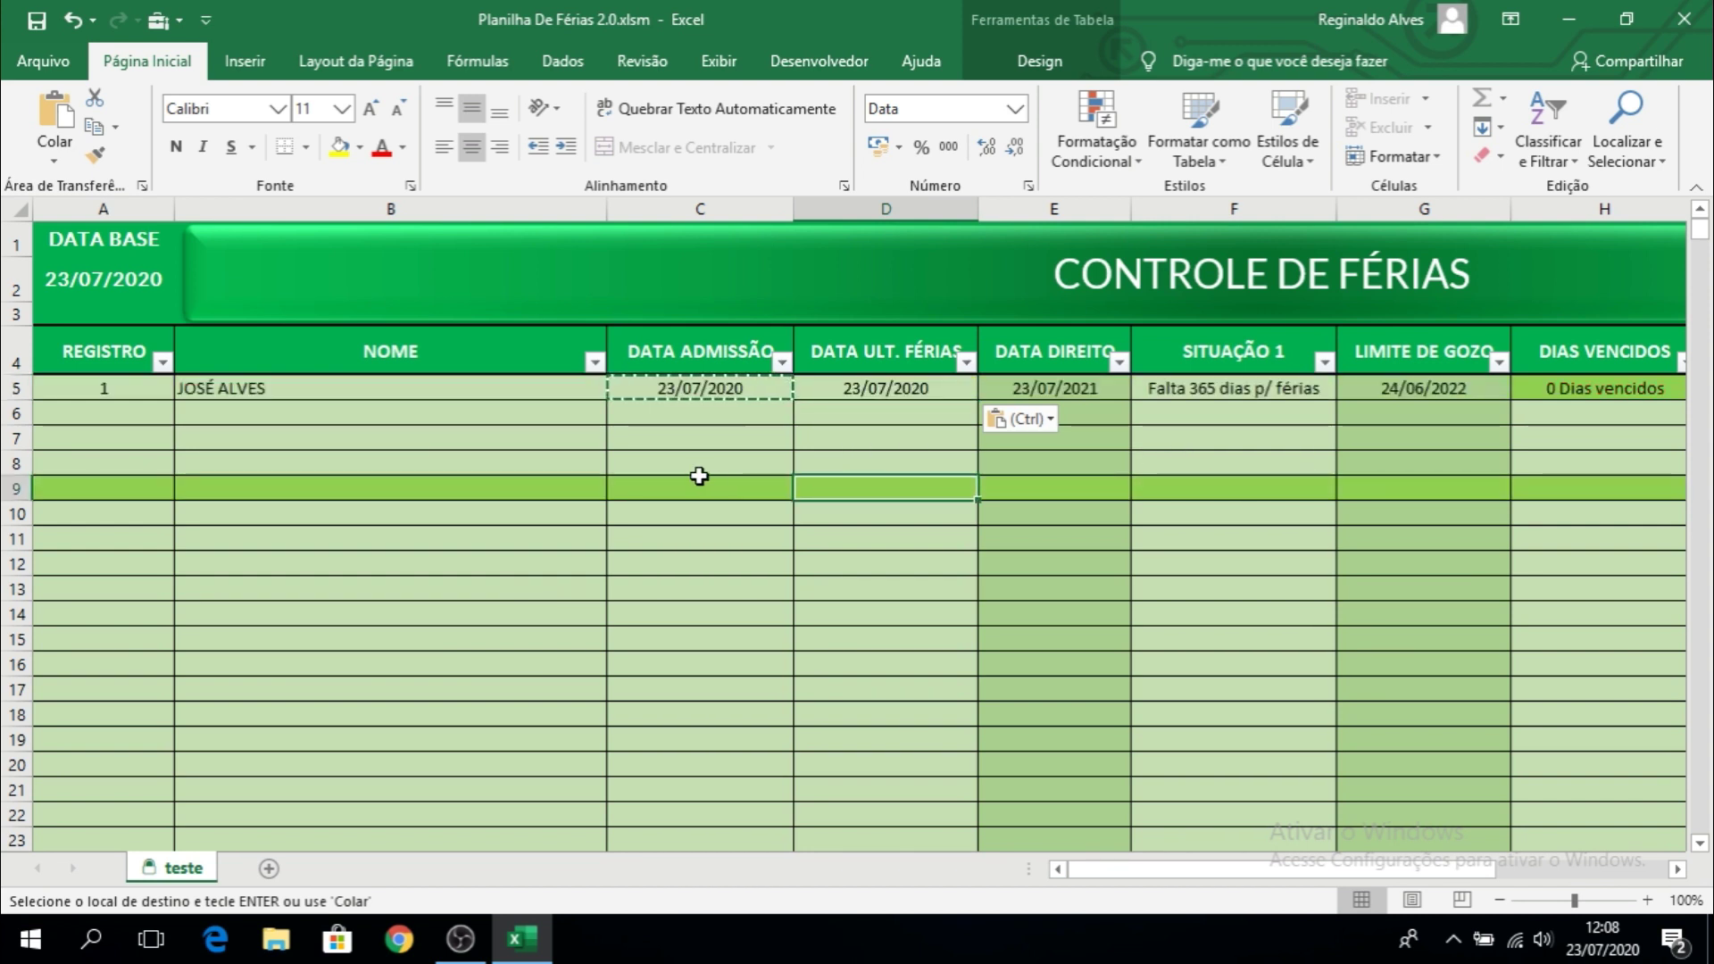
{"action": "left_click", "coordinate": [696, 393]}
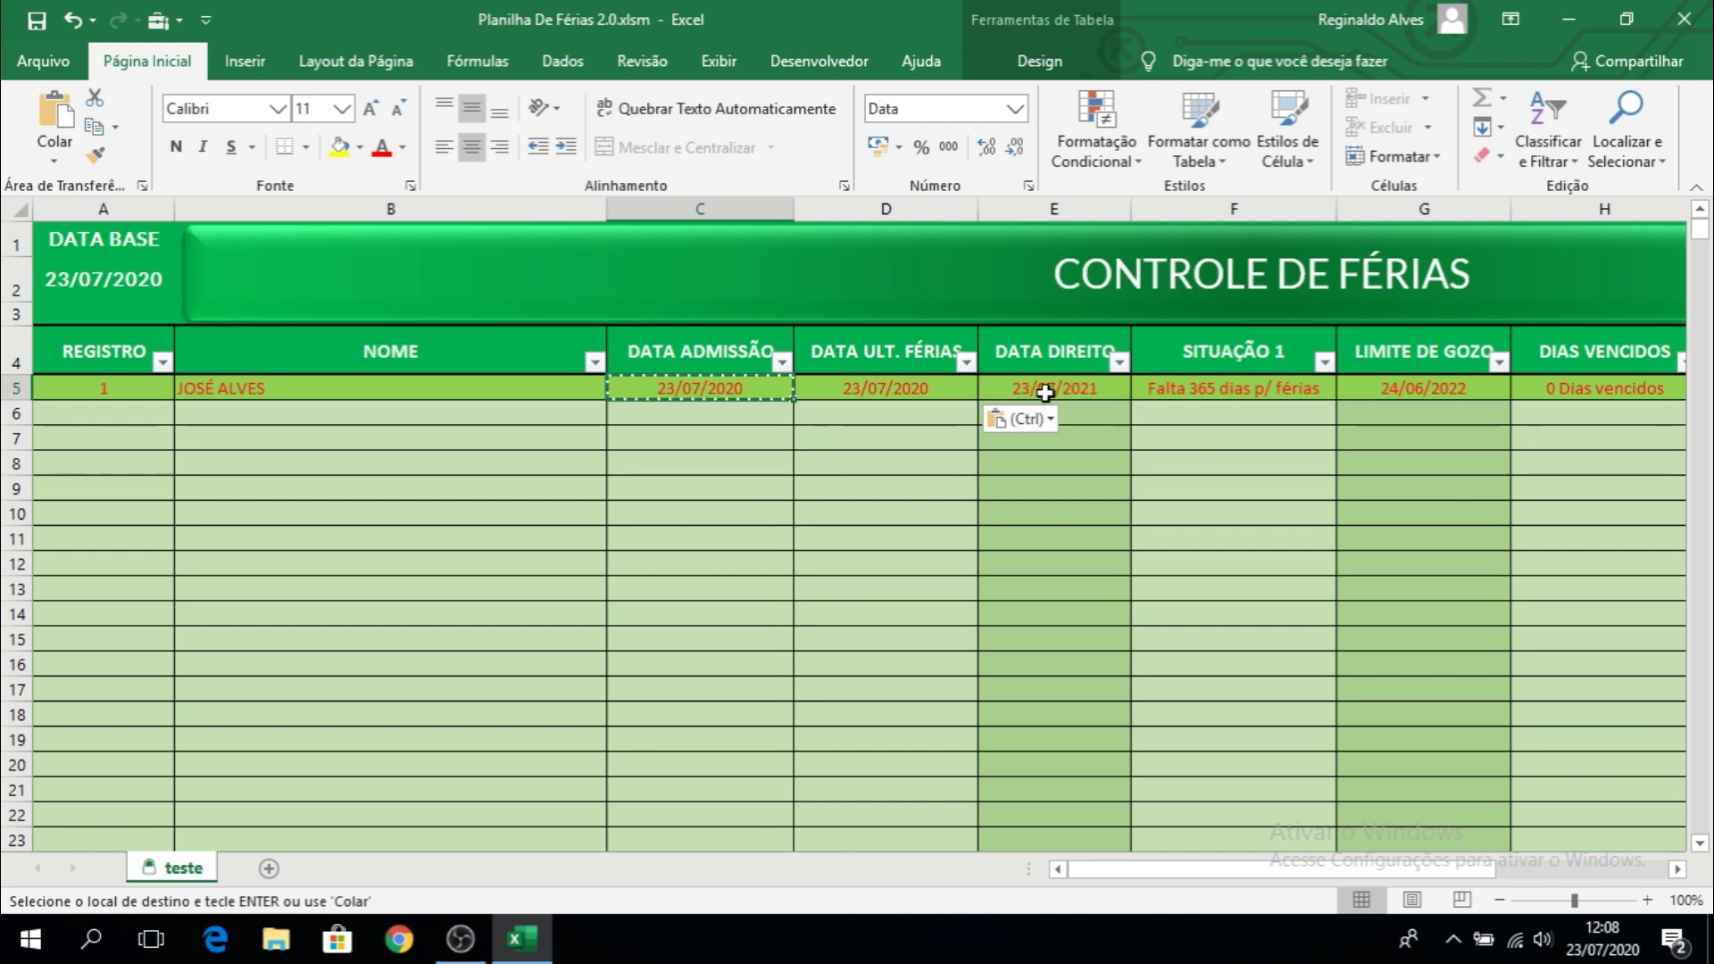
{"action": "left_click", "coordinate": [899, 390]}
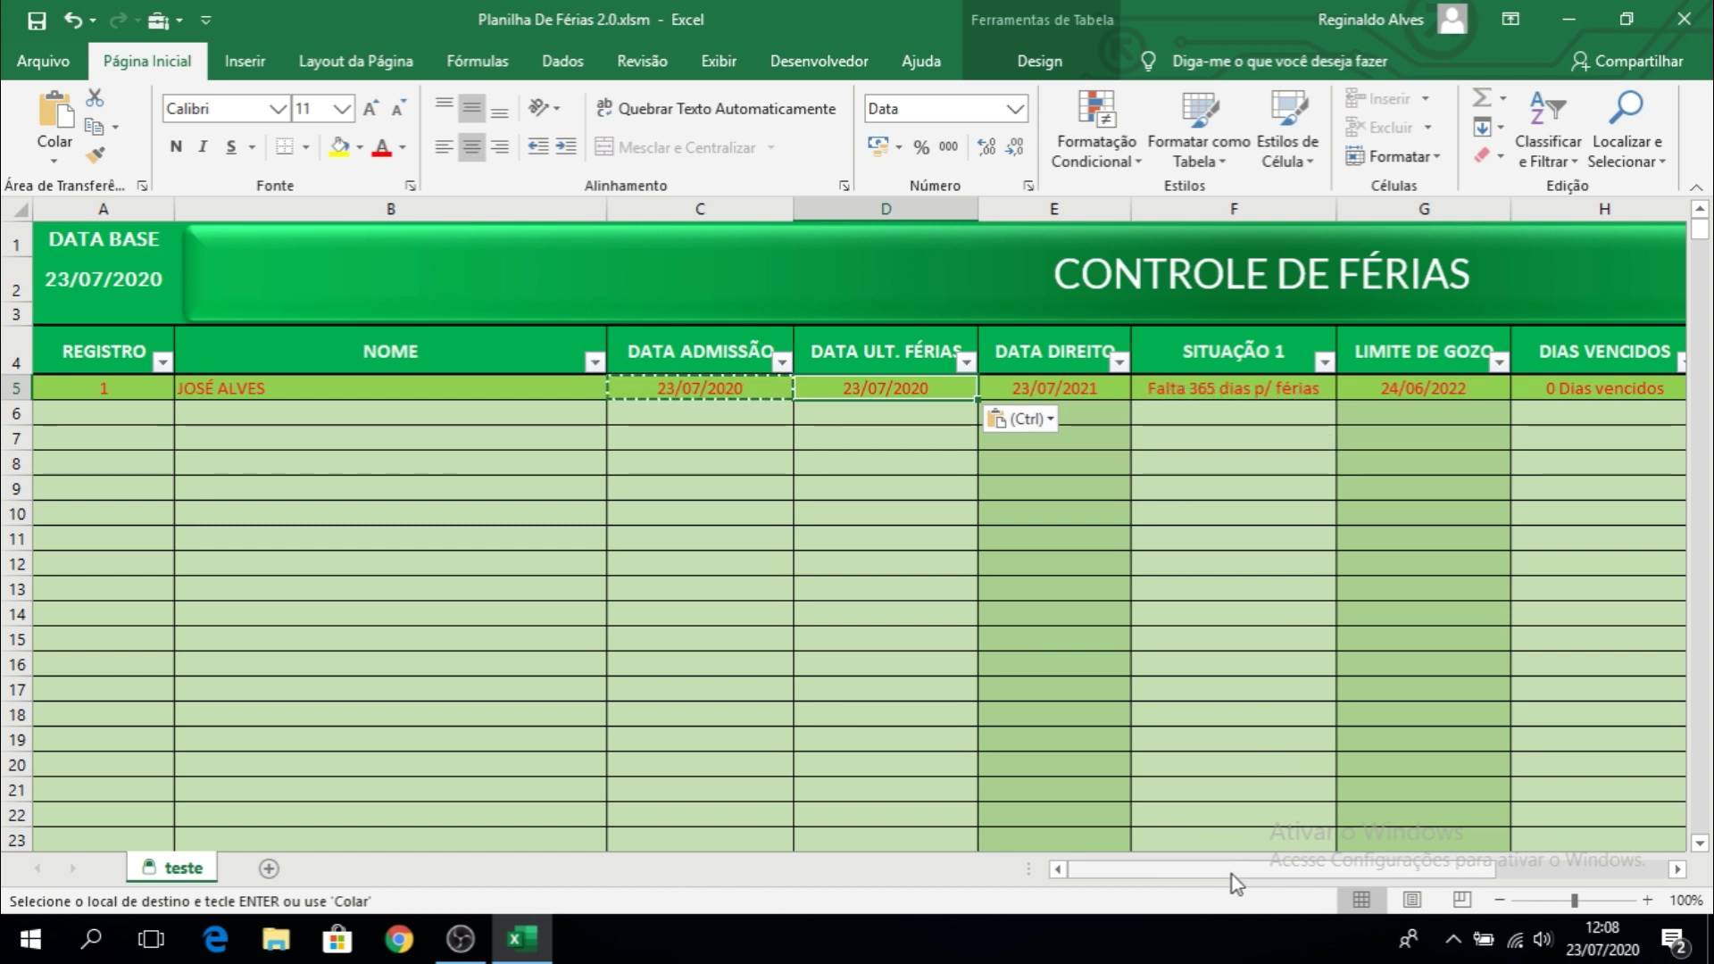
{"action": "left_click_drag", "start_coordinate": [1234, 870], "coordinate": [1292, 859]}
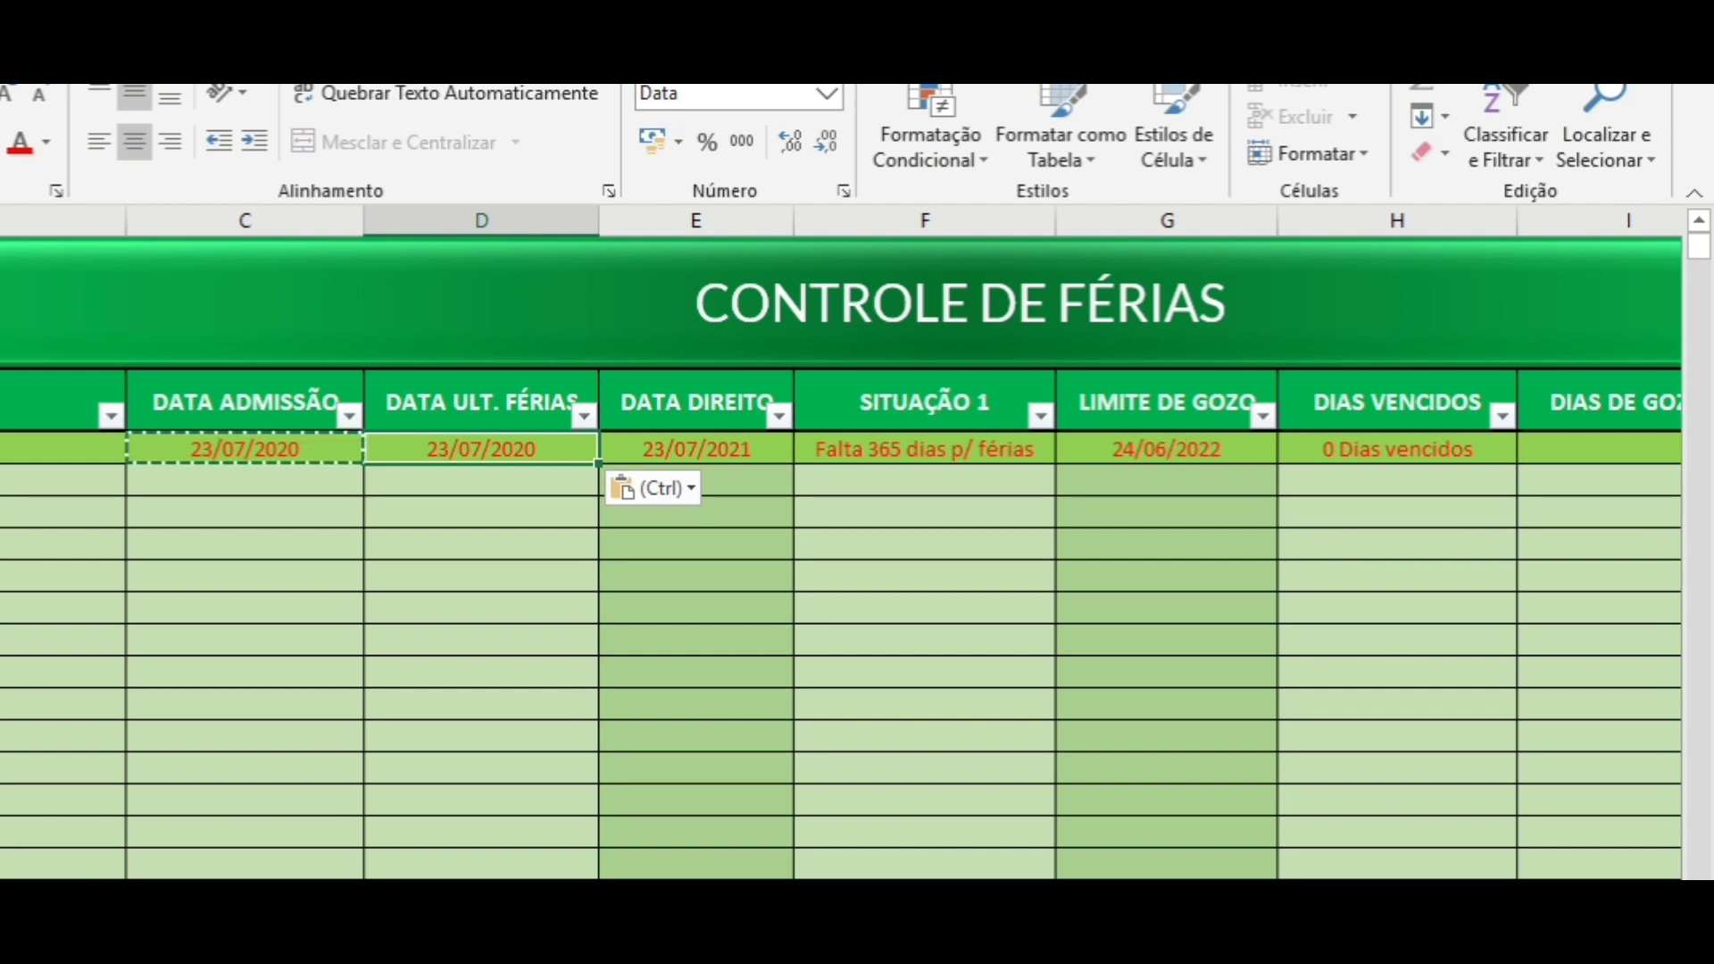
Scroll across row 5 to check the calculated columns around Dias de Gozo (I5).
{"action": "scroll", "coordinate": [1282, 509], "scroll_direction": "right", "scroll_amount": 3}
{"action": "key", "text": "ctrl+v"}
{"action": "scroll", "coordinate": [839, 455], "scroll_direction": "right", "scroll_amount": 2}
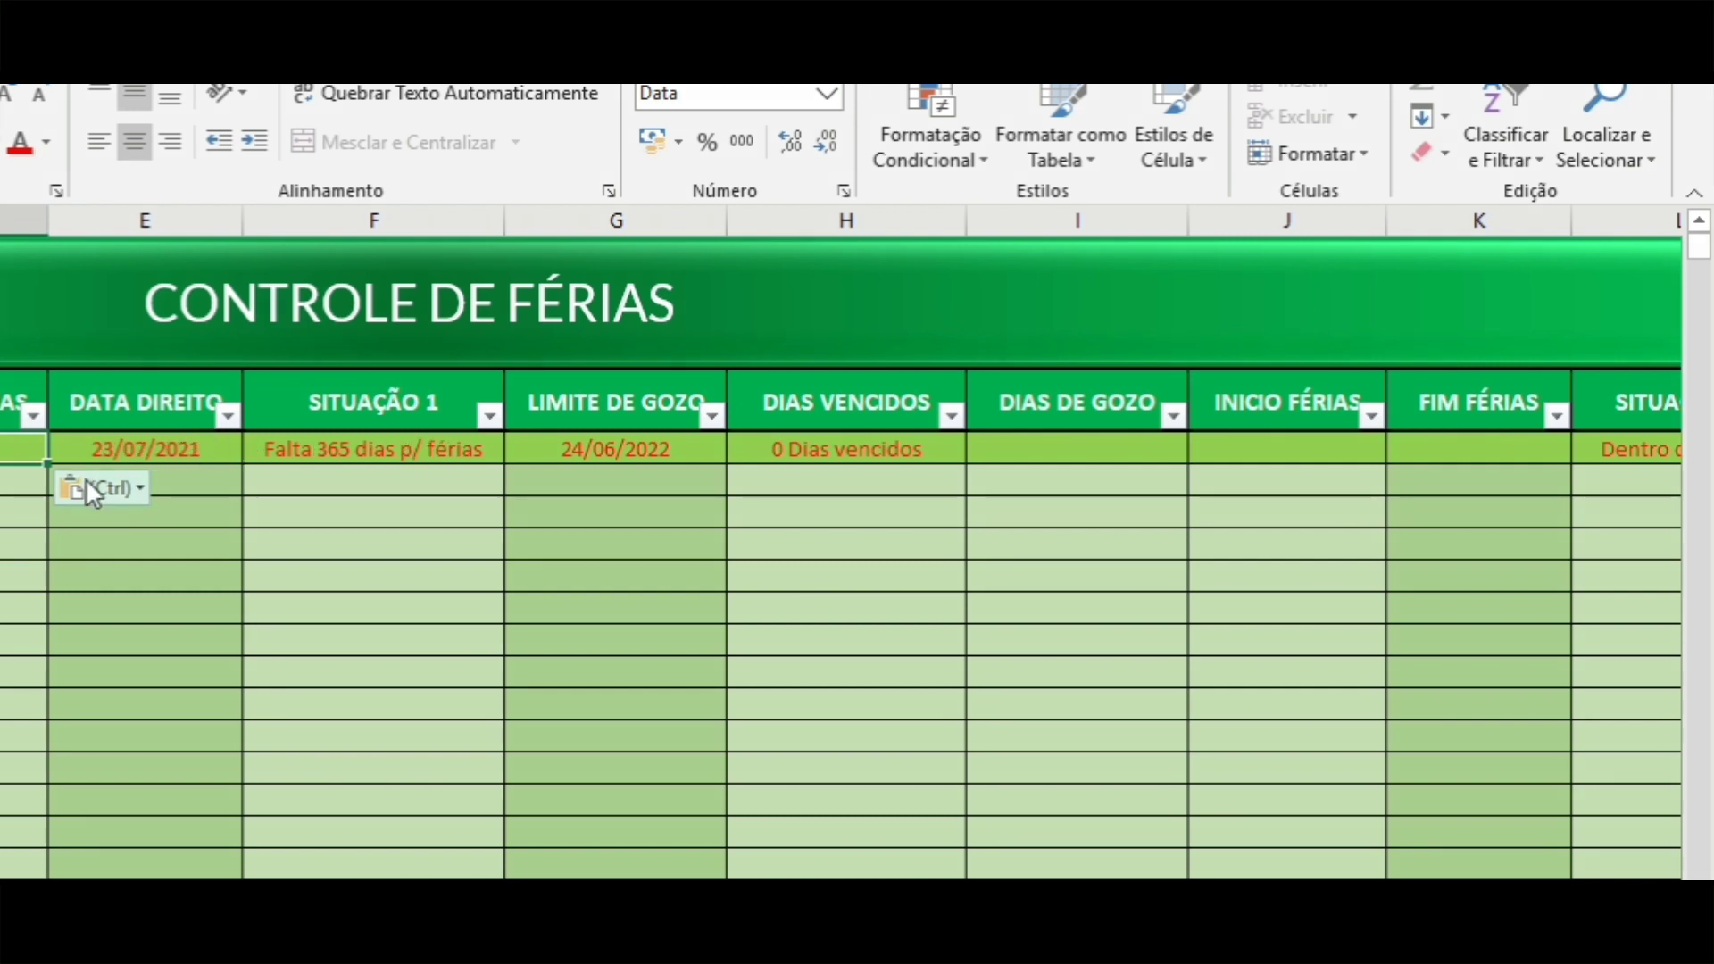
{"action": "left_click", "coordinate": [1027, 449]}
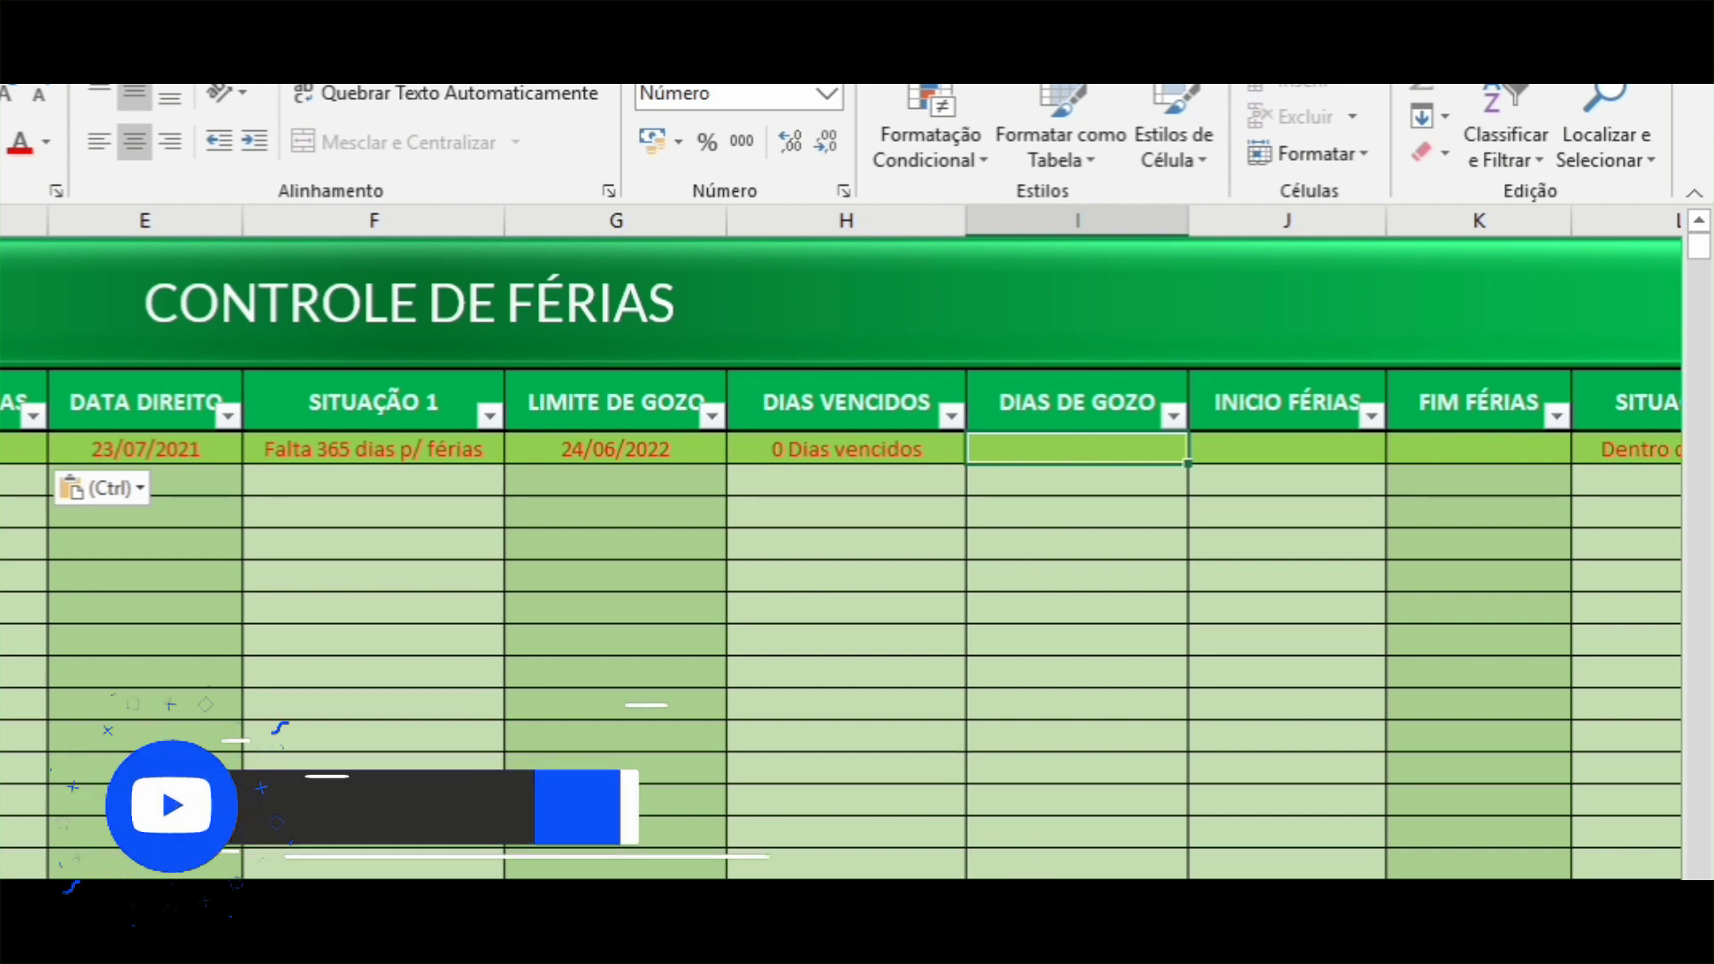
{"action": "scroll", "coordinate": [1081, 448], "scroll_direction": "left", "scroll_amount": 1}
{"action": "scroll", "coordinate": [705, 868], "scroll_direction": "left", "scroll_amount": 2}
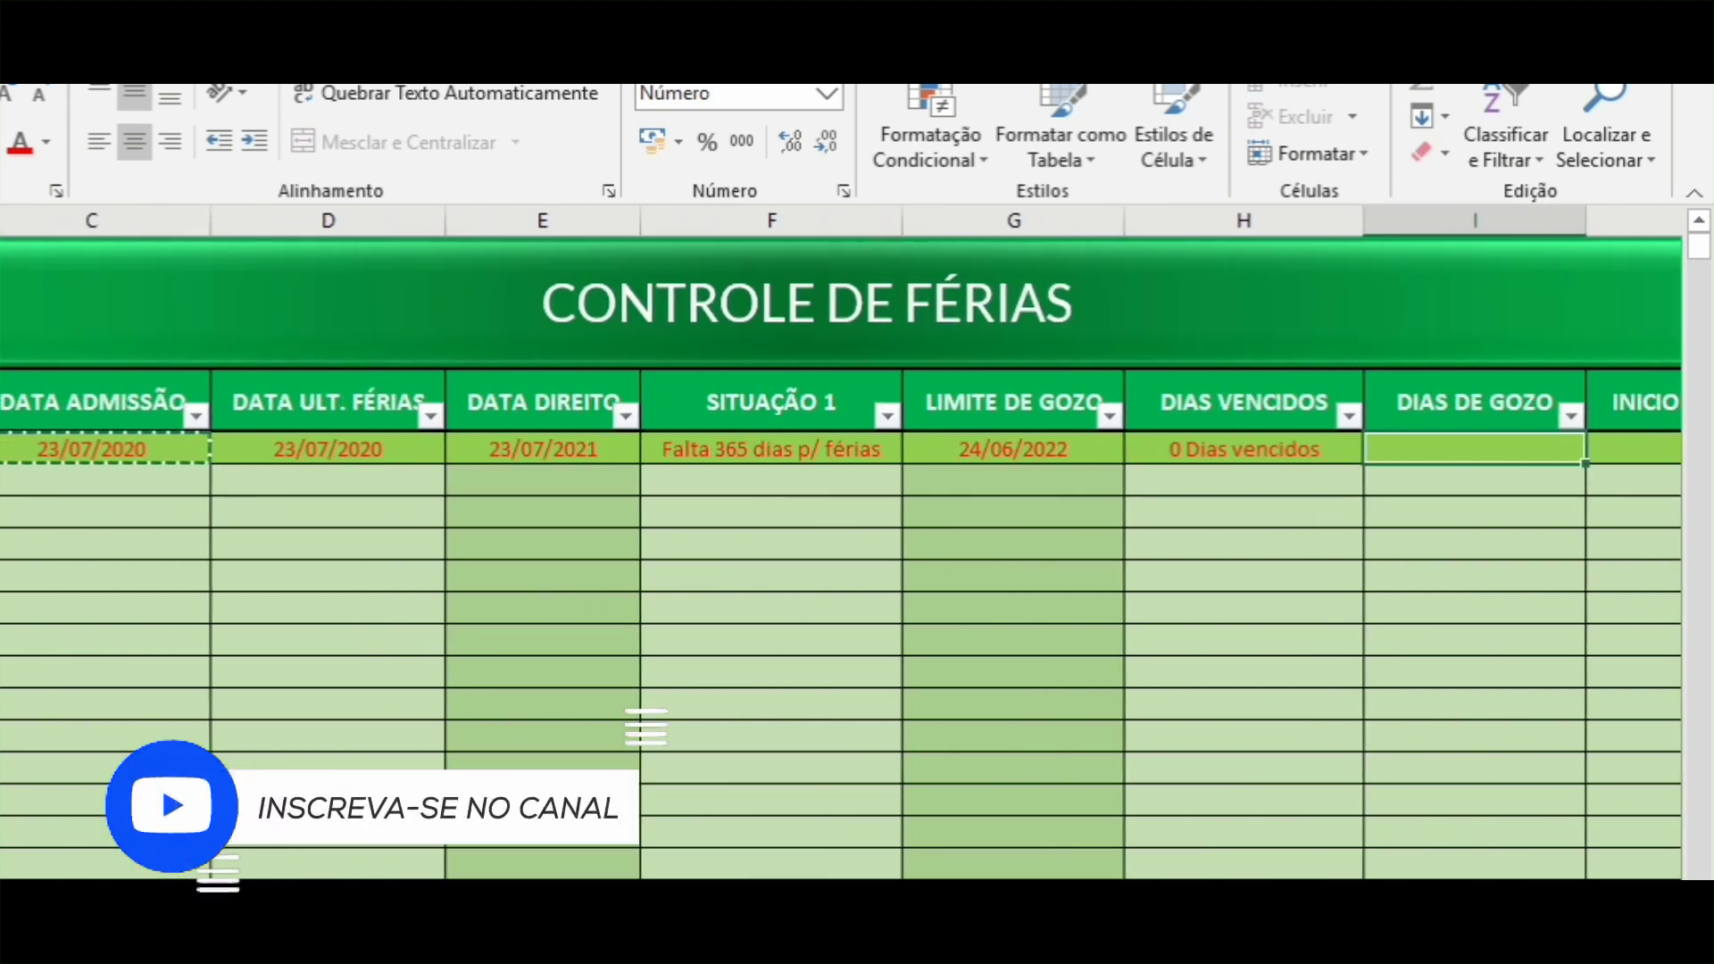
{"action": "scroll", "coordinate": [706, 868], "scroll_direction": "left", "scroll_amount": 2}
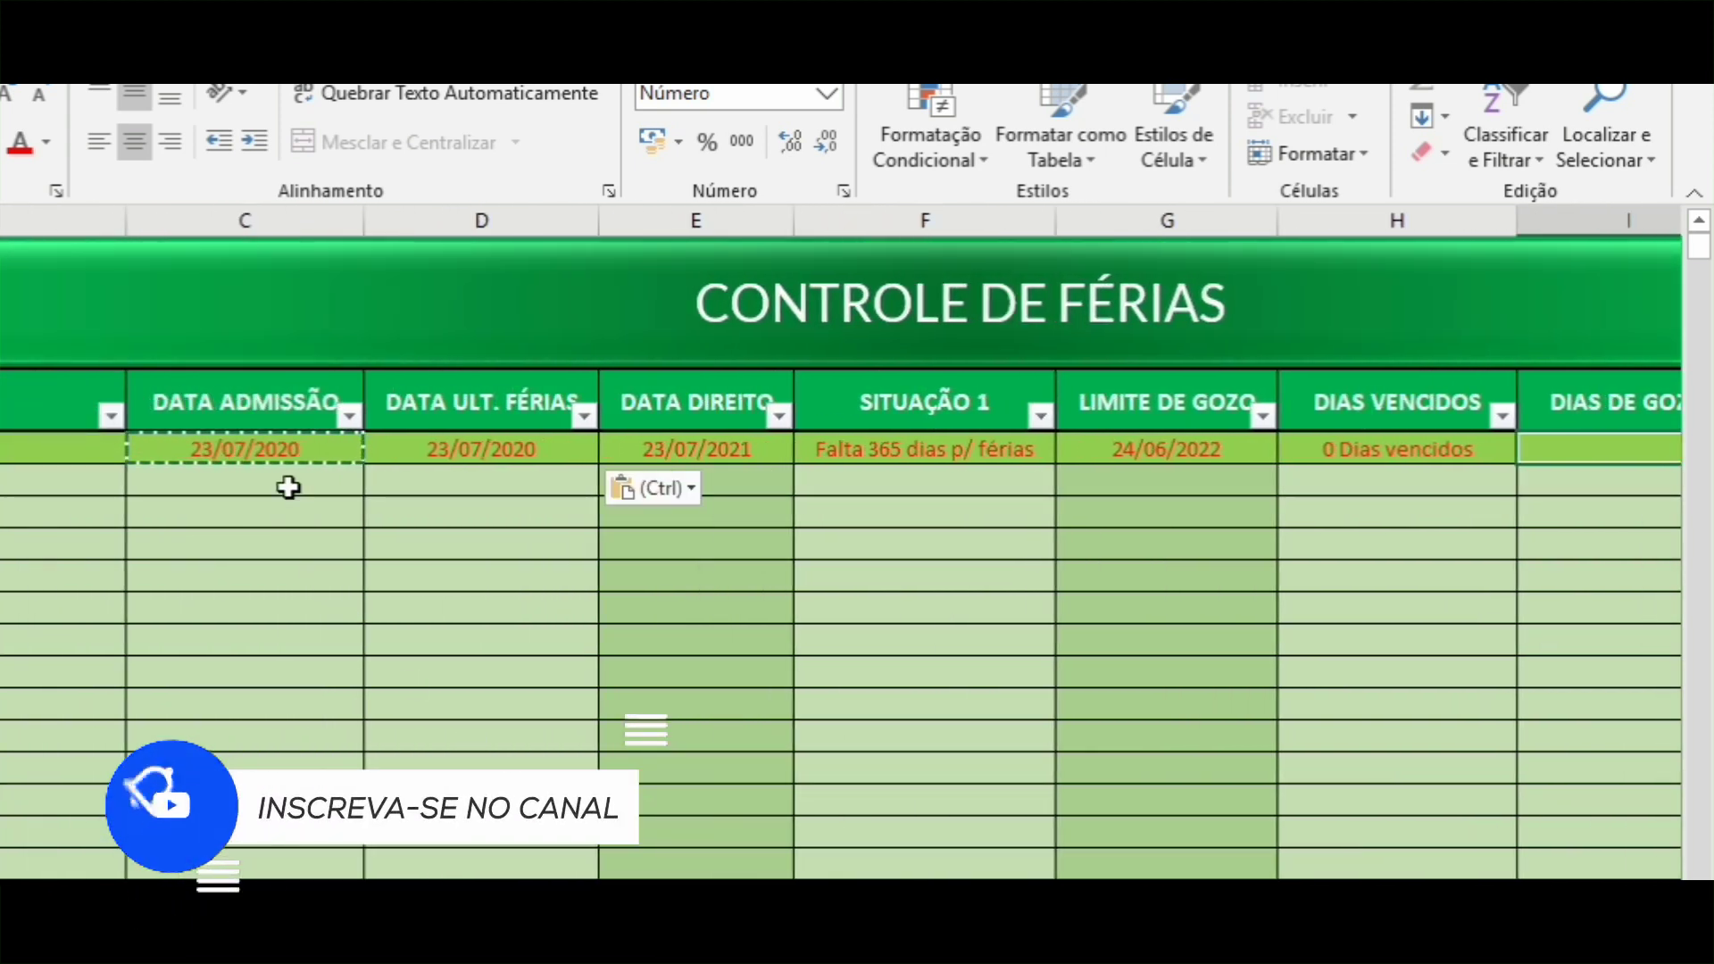
Change D5's last-vacation date to 23/07/2019, so row 5 shows 'Férias vencidas' and 1 Dias vencidos.
{"action": "left_click", "coordinate": [549, 454]}
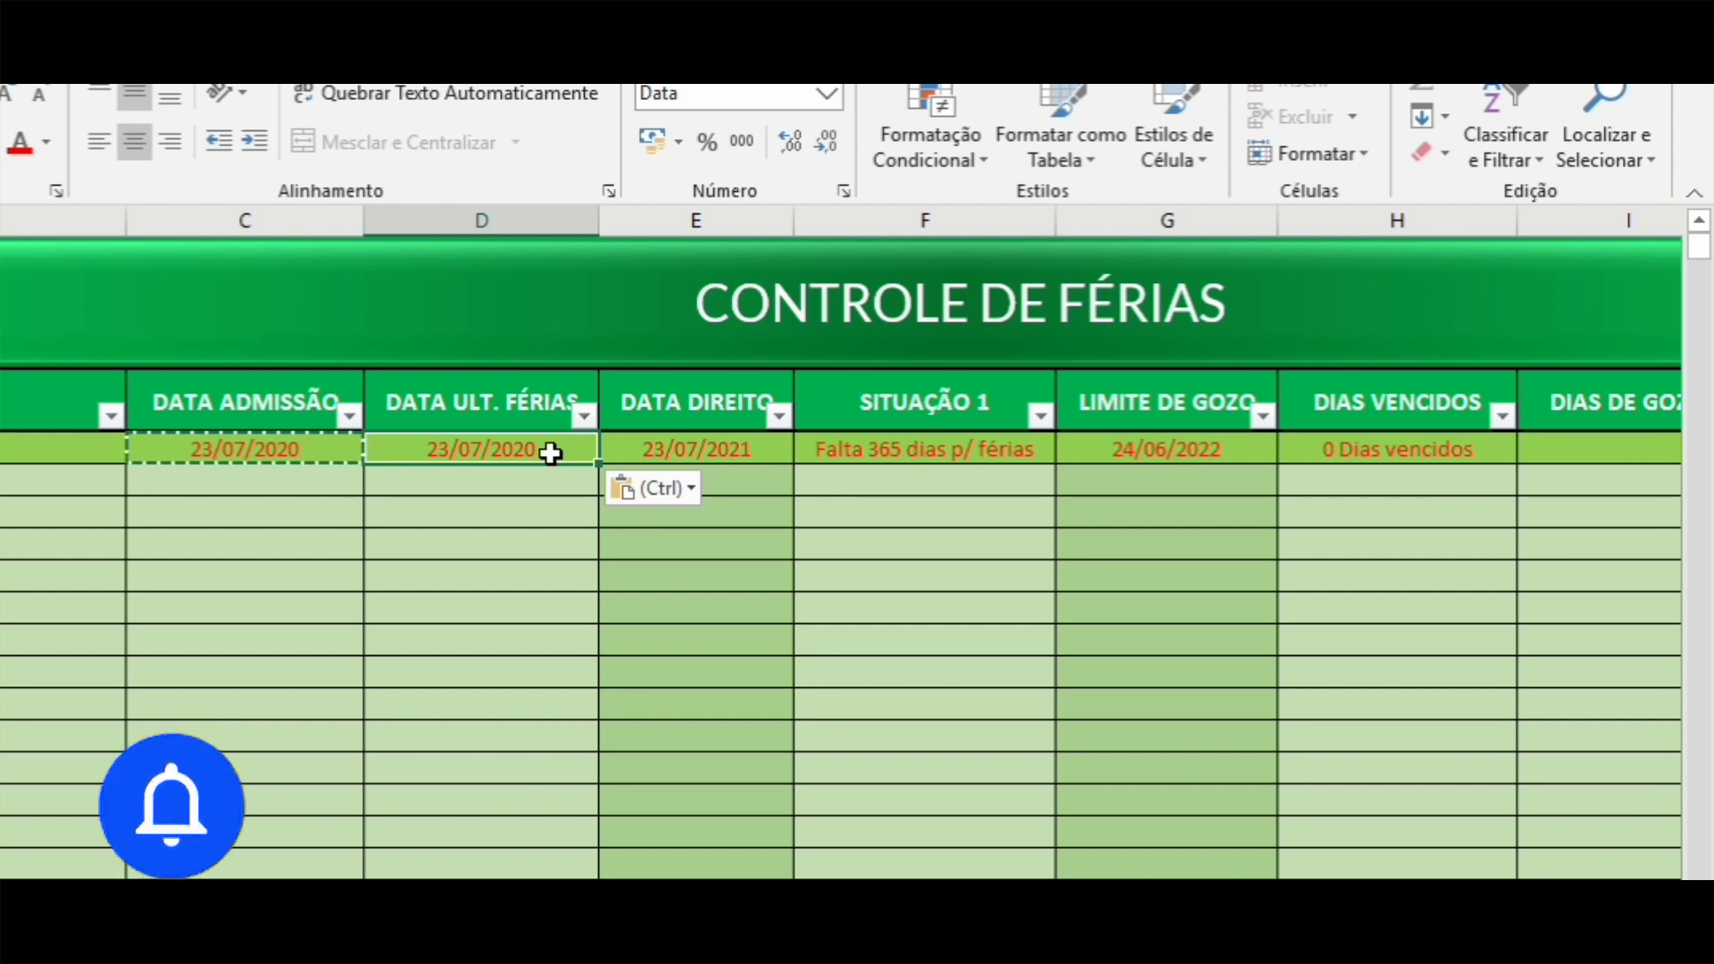
{"action": "key", "text": "Escape"}
{"action": "double_click", "coordinate": [554, 451]}
{"action": "key", "text": "BackSpace"}
{"action": "key", "text": "BackSpace"}
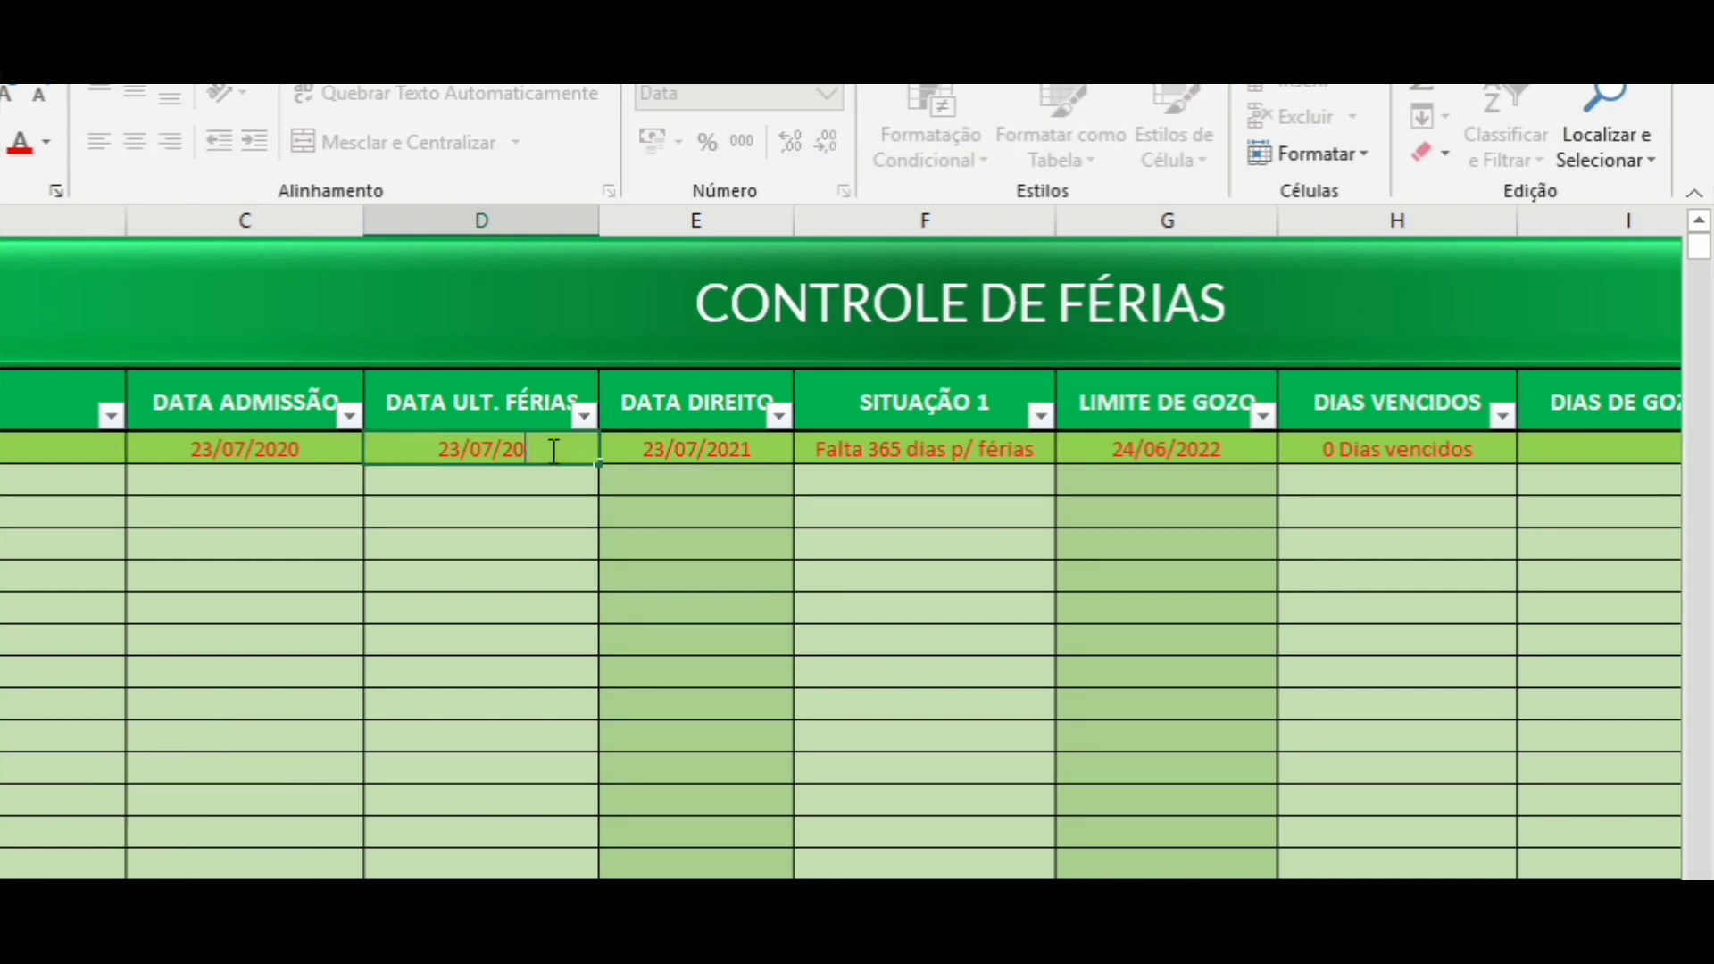
{"action": "type", "text": "19"}
{"action": "left_click", "coordinate": [520, 571]}
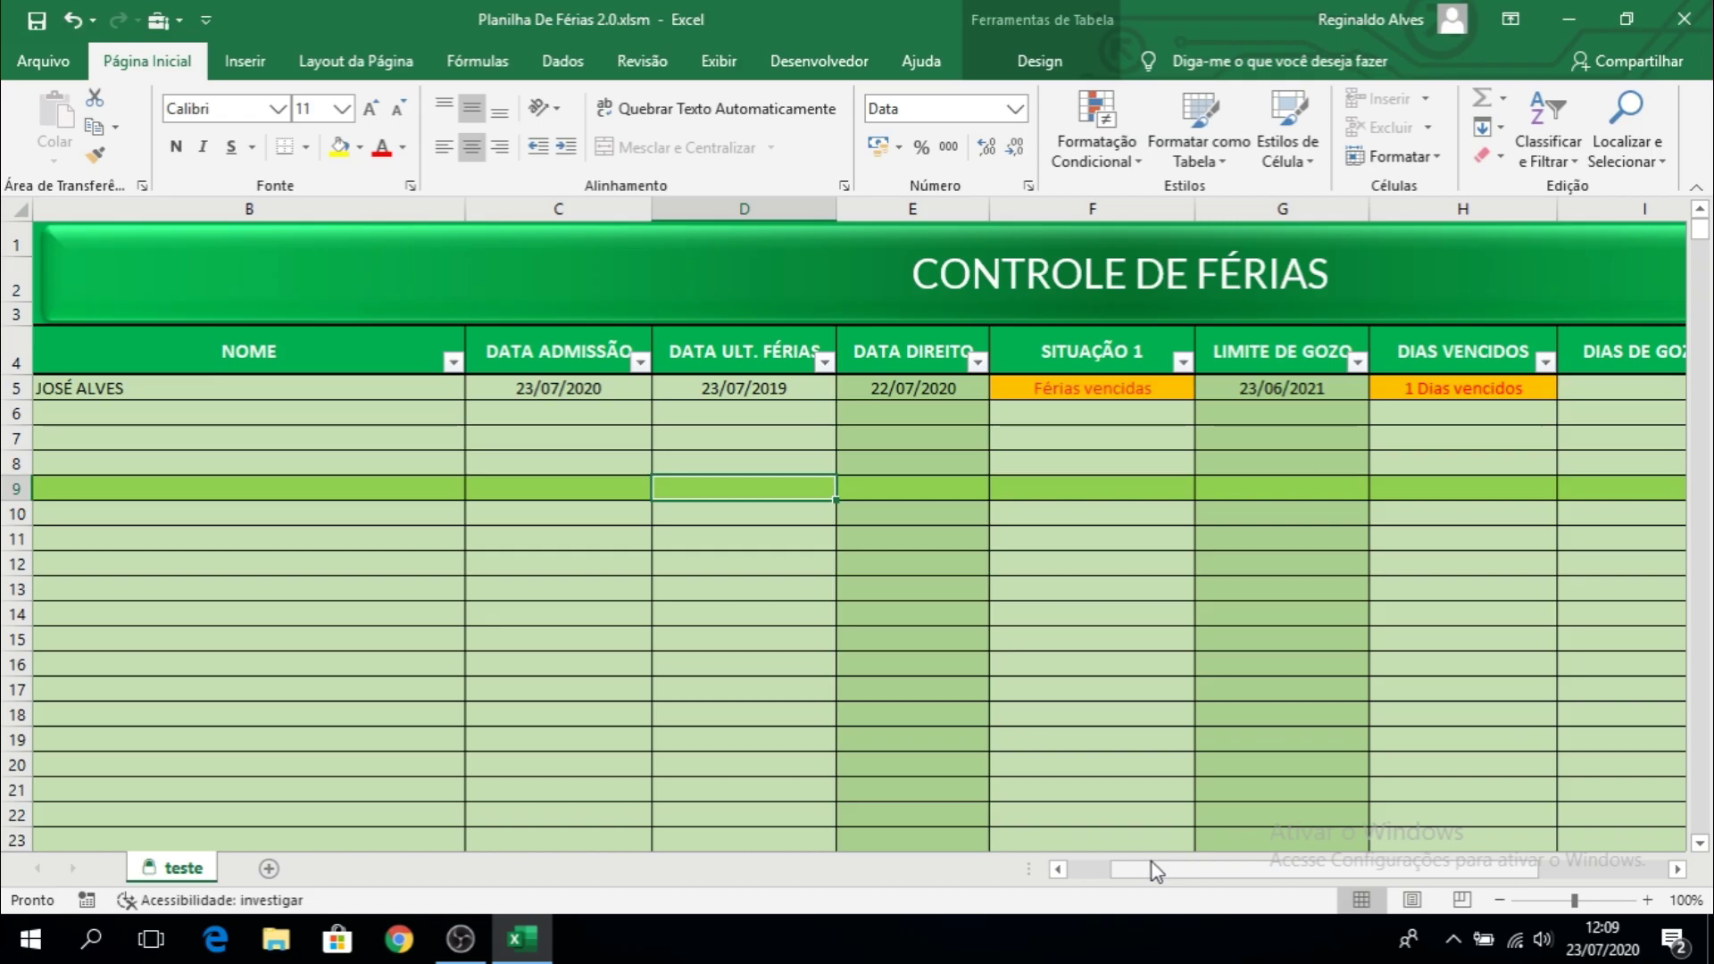
{"action": "left_click_drag", "start_coordinate": [1151, 871], "coordinate": [1197, 871]}
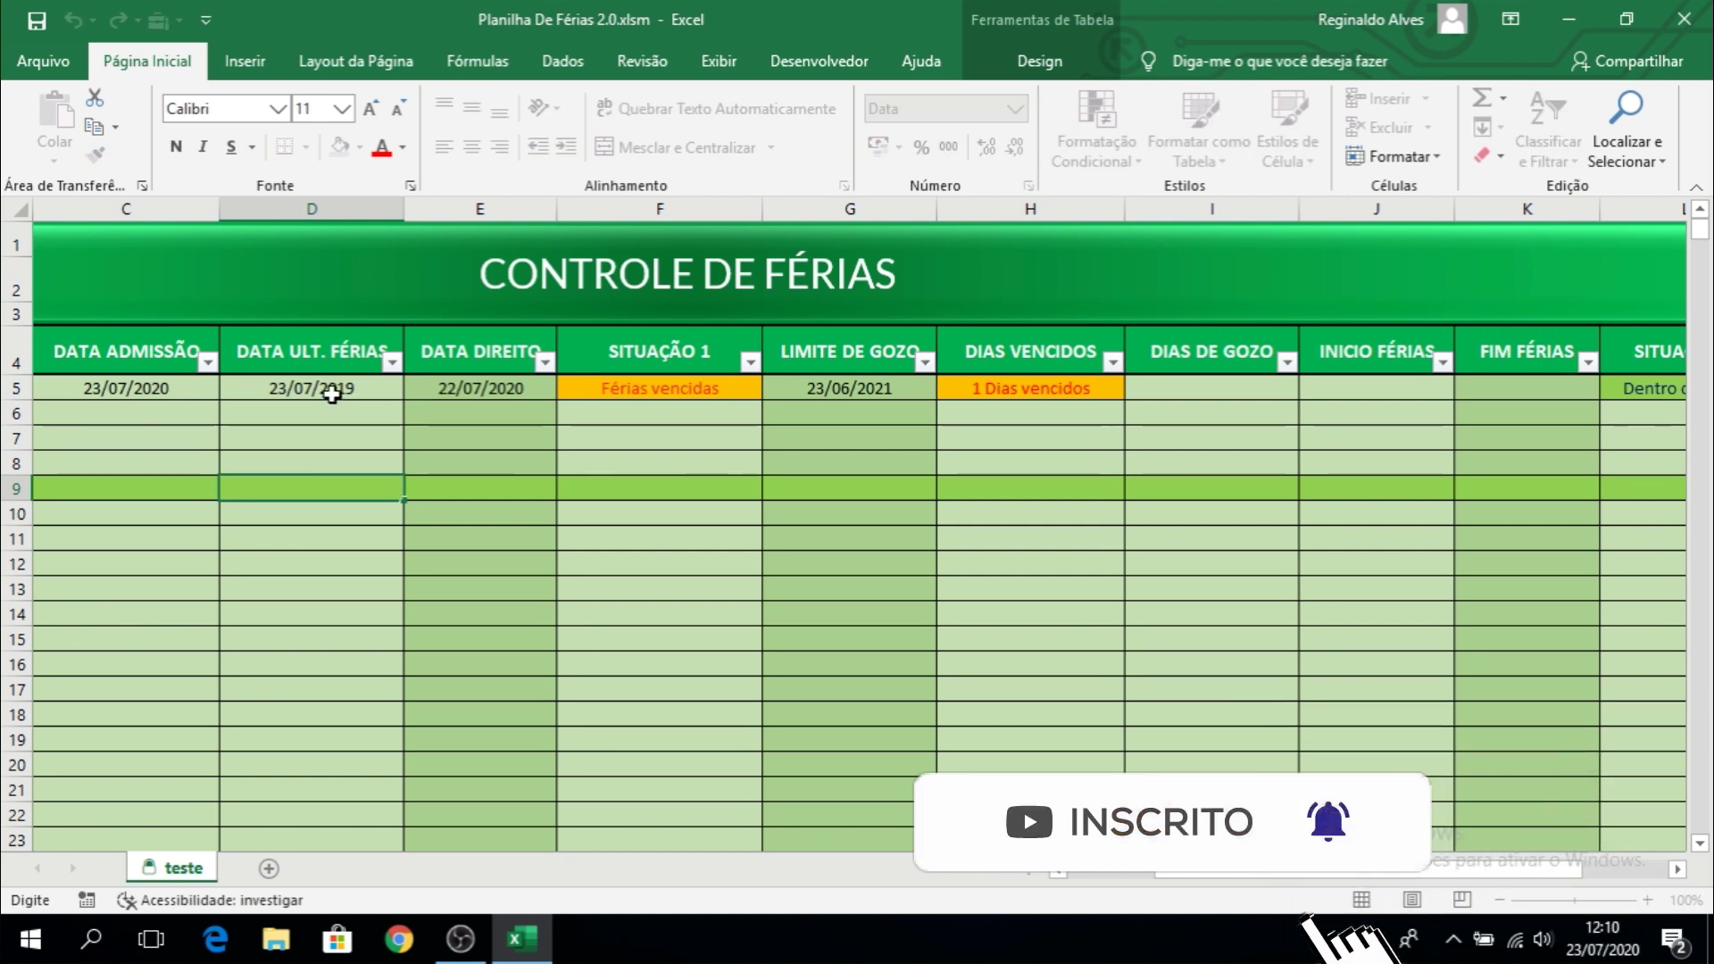
Edit D5's date to 22/06/2019, giving limit 23/05/2021 and 32 Dias vencidos.
{"action": "double_click", "coordinate": [332, 394]}
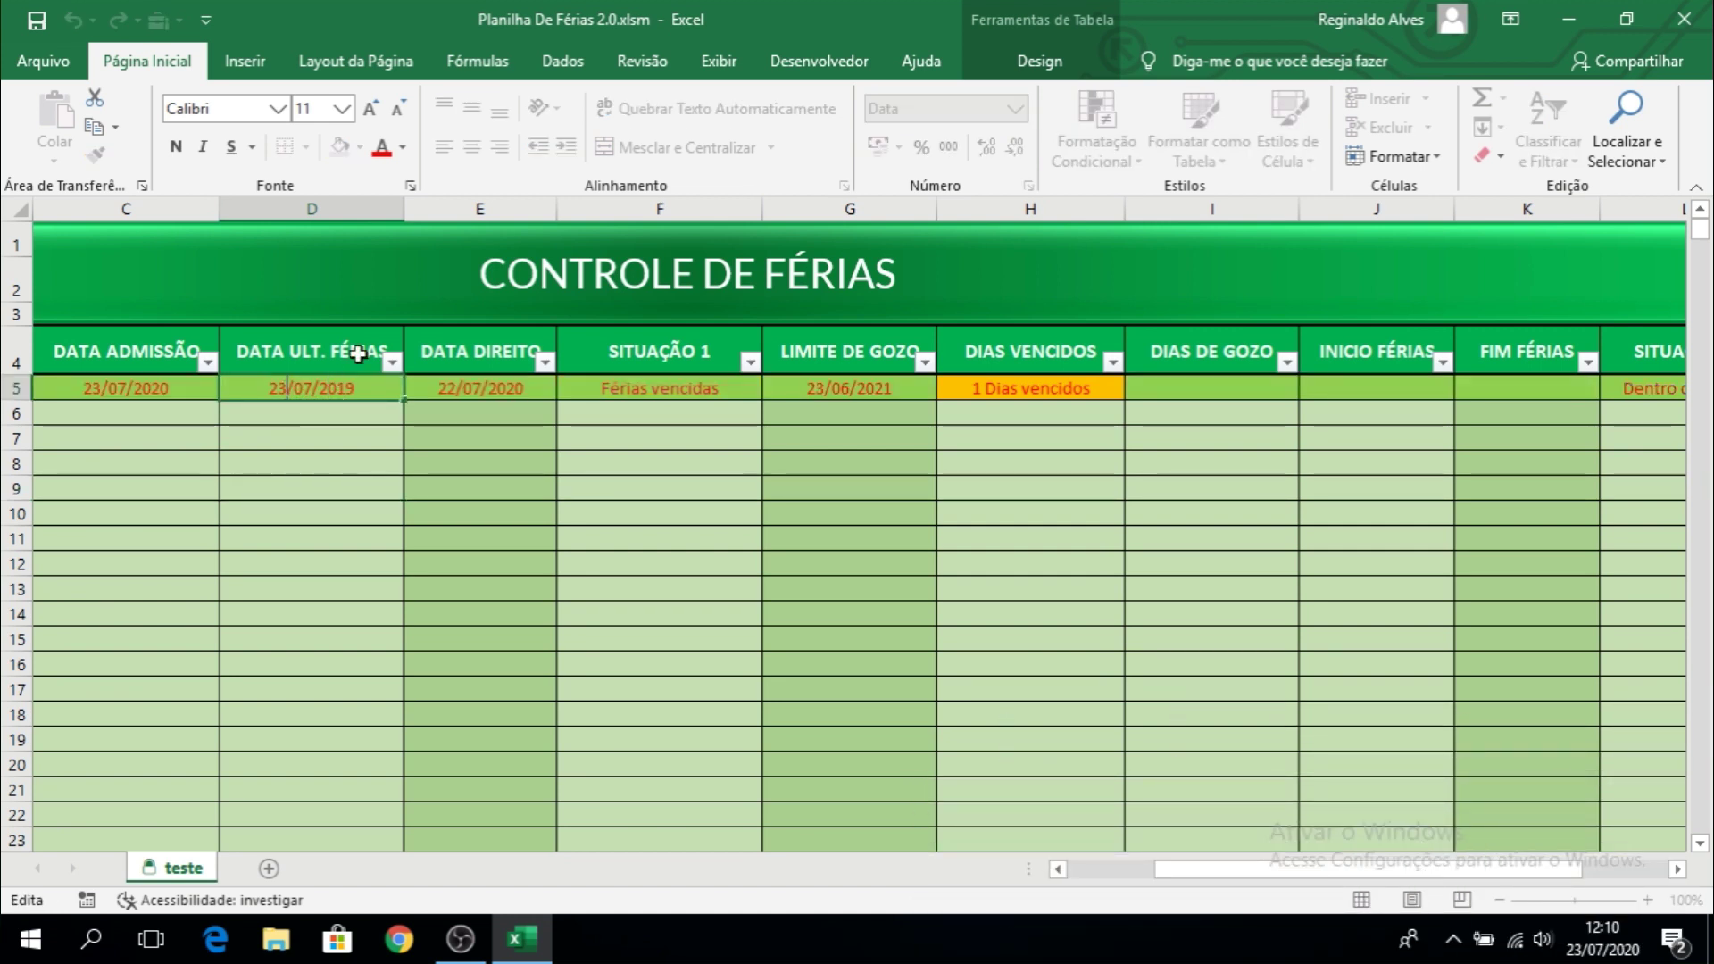
{"action": "key", "text": "BackSpace"}
{"action": "type", "text": "2"}
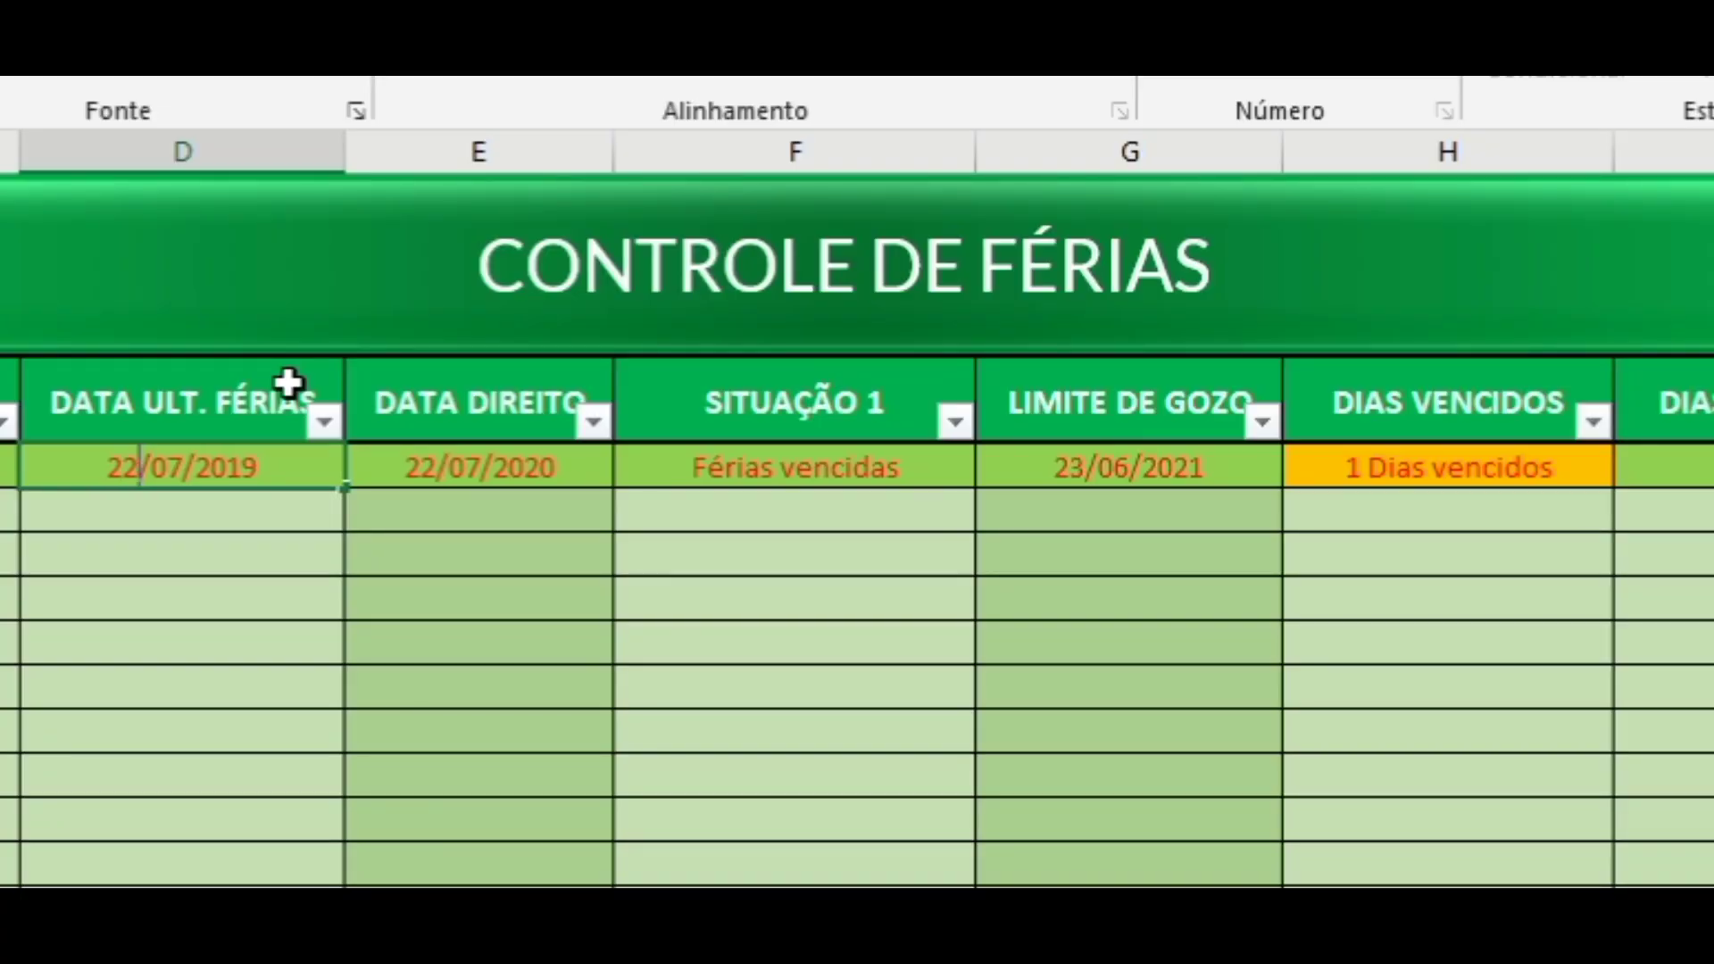
{"action": "type", "text": "2"}
{"action": "key", "text": "BackSpace"}
{"action": "key", "text": "Return"}
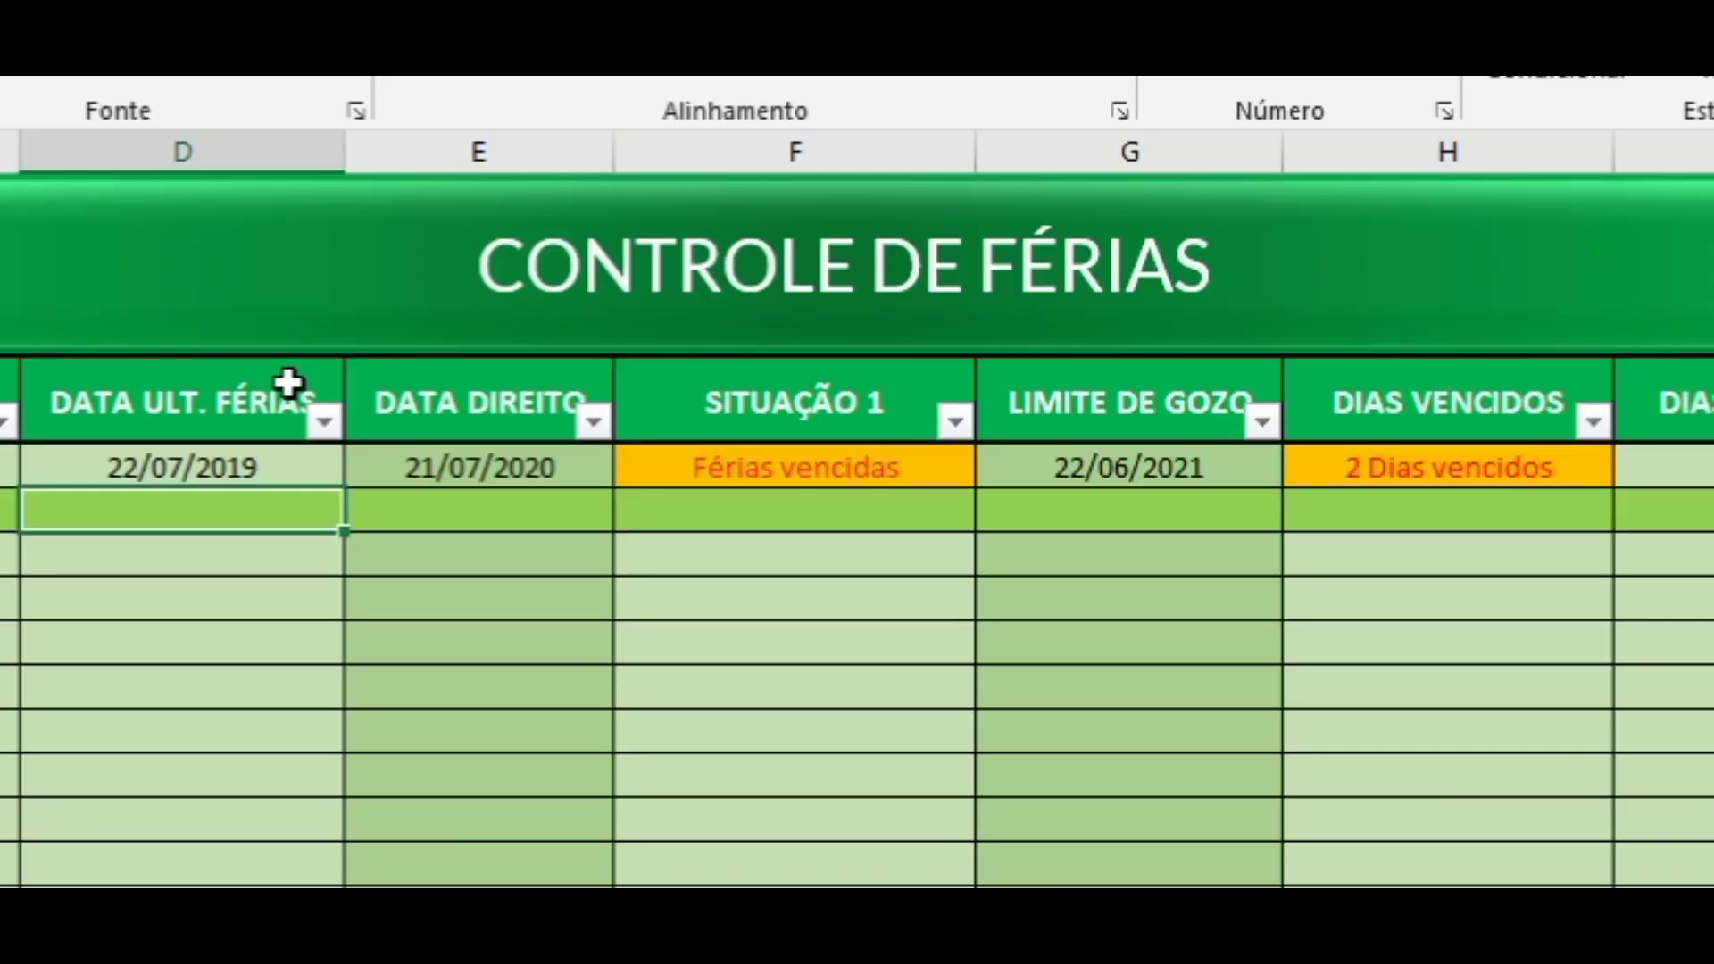
{"action": "double_click", "coordinate": [141, 469]}
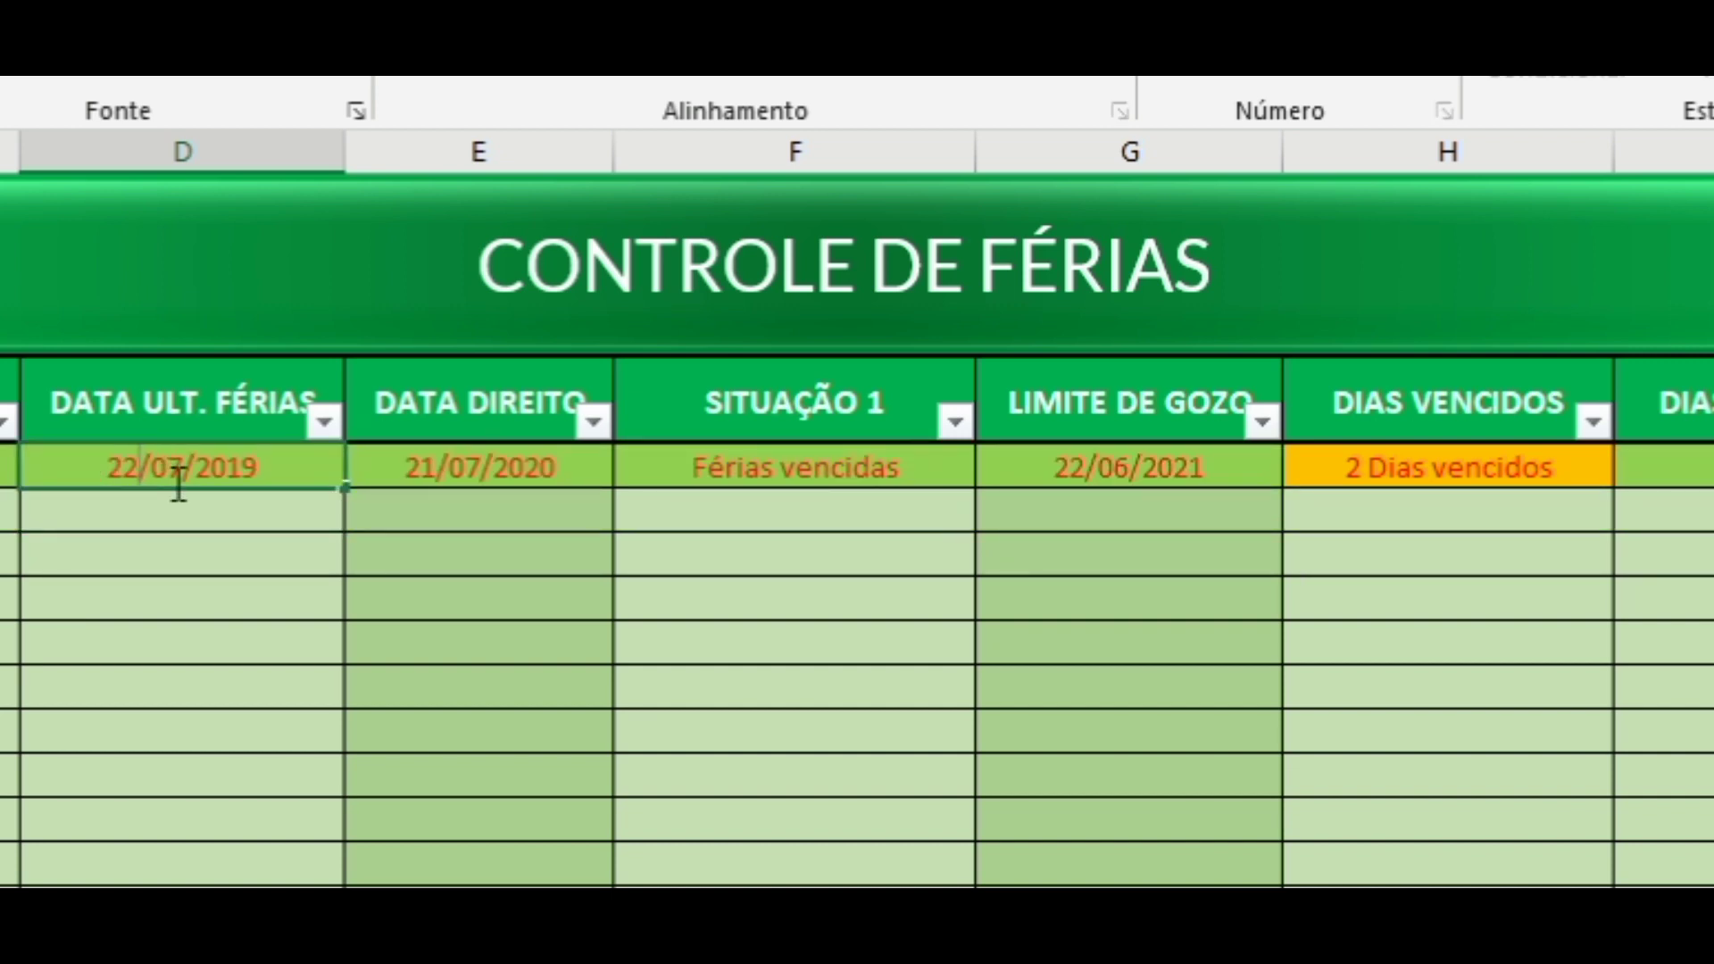
{"action": "key", "text": "BackSpace"}
{"action": "type", "text": "6"}
{"action": "key", "text": "Return"}
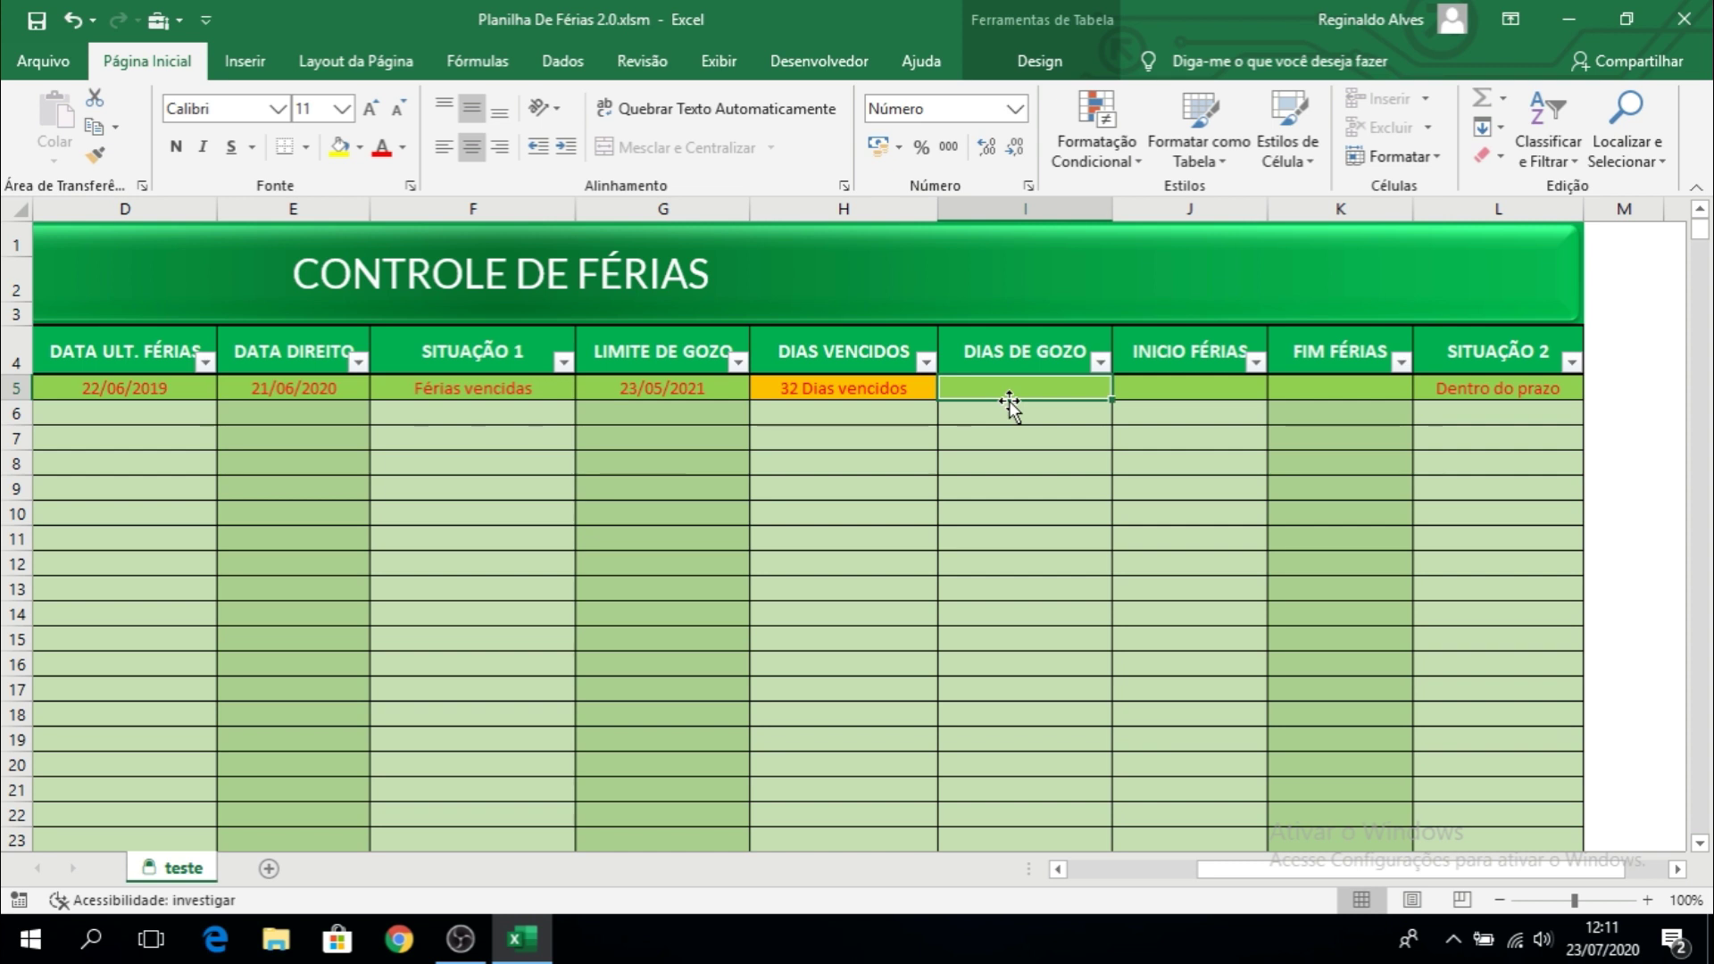
Enter 30 vacation days in I5 (DIAS DE GOZO).
{"action": "type", "text": "30"}
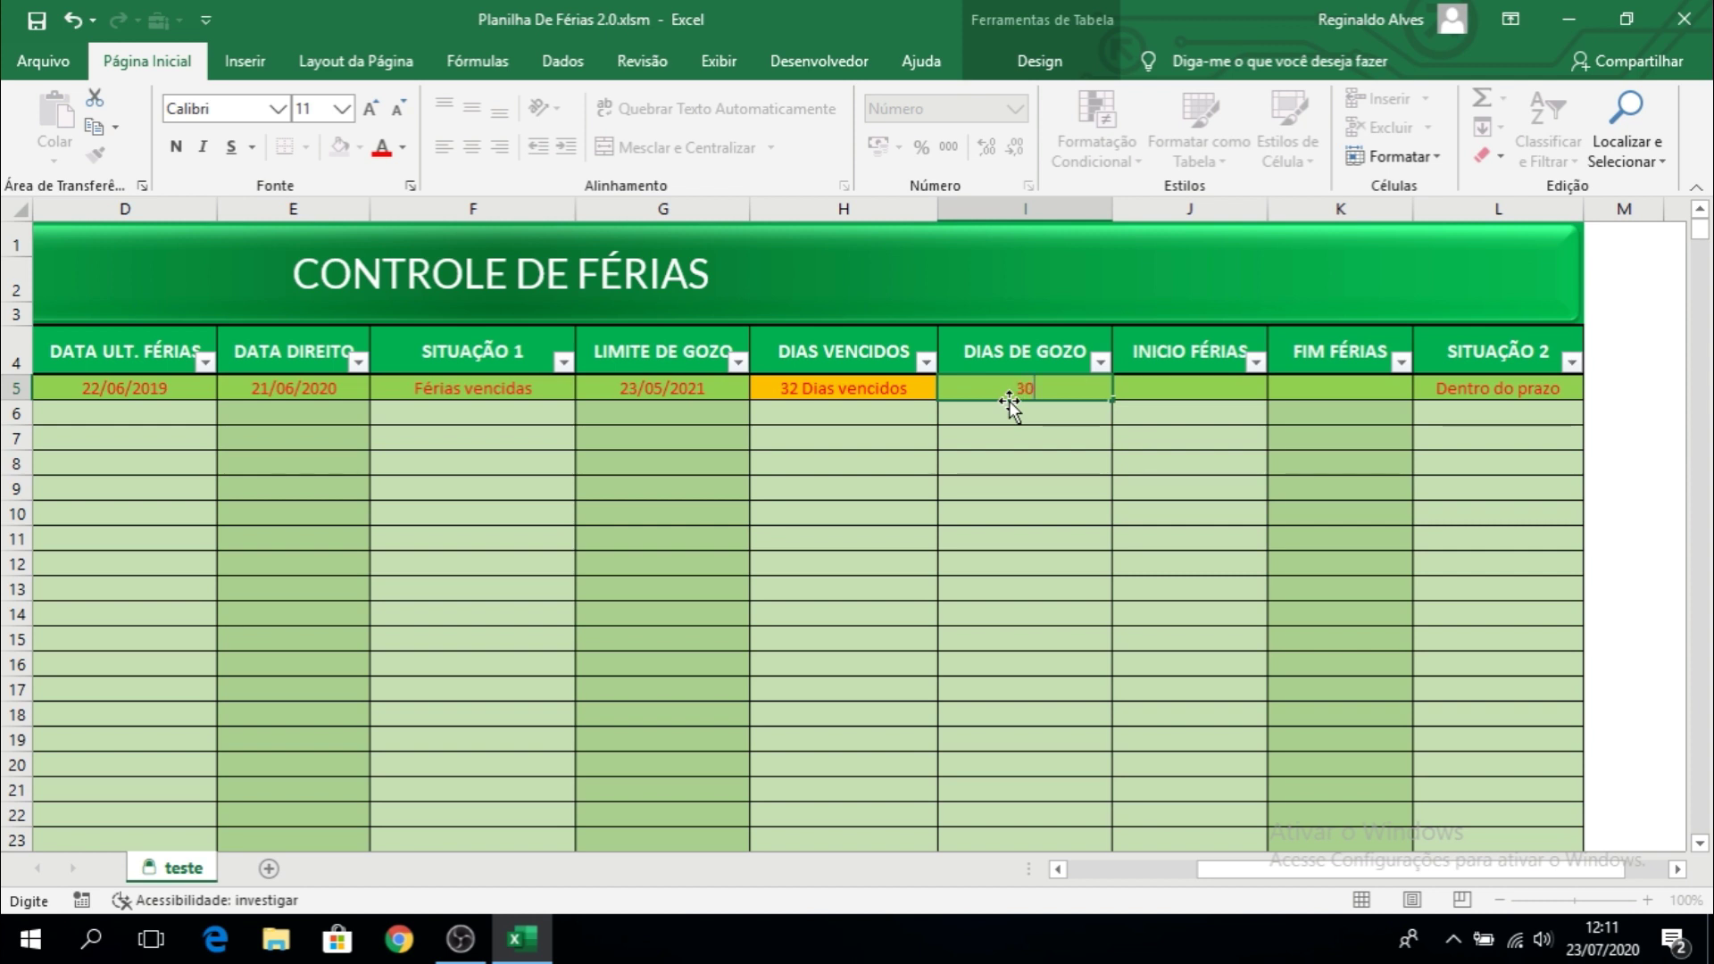
{"action": "key", "text": "Tab"}
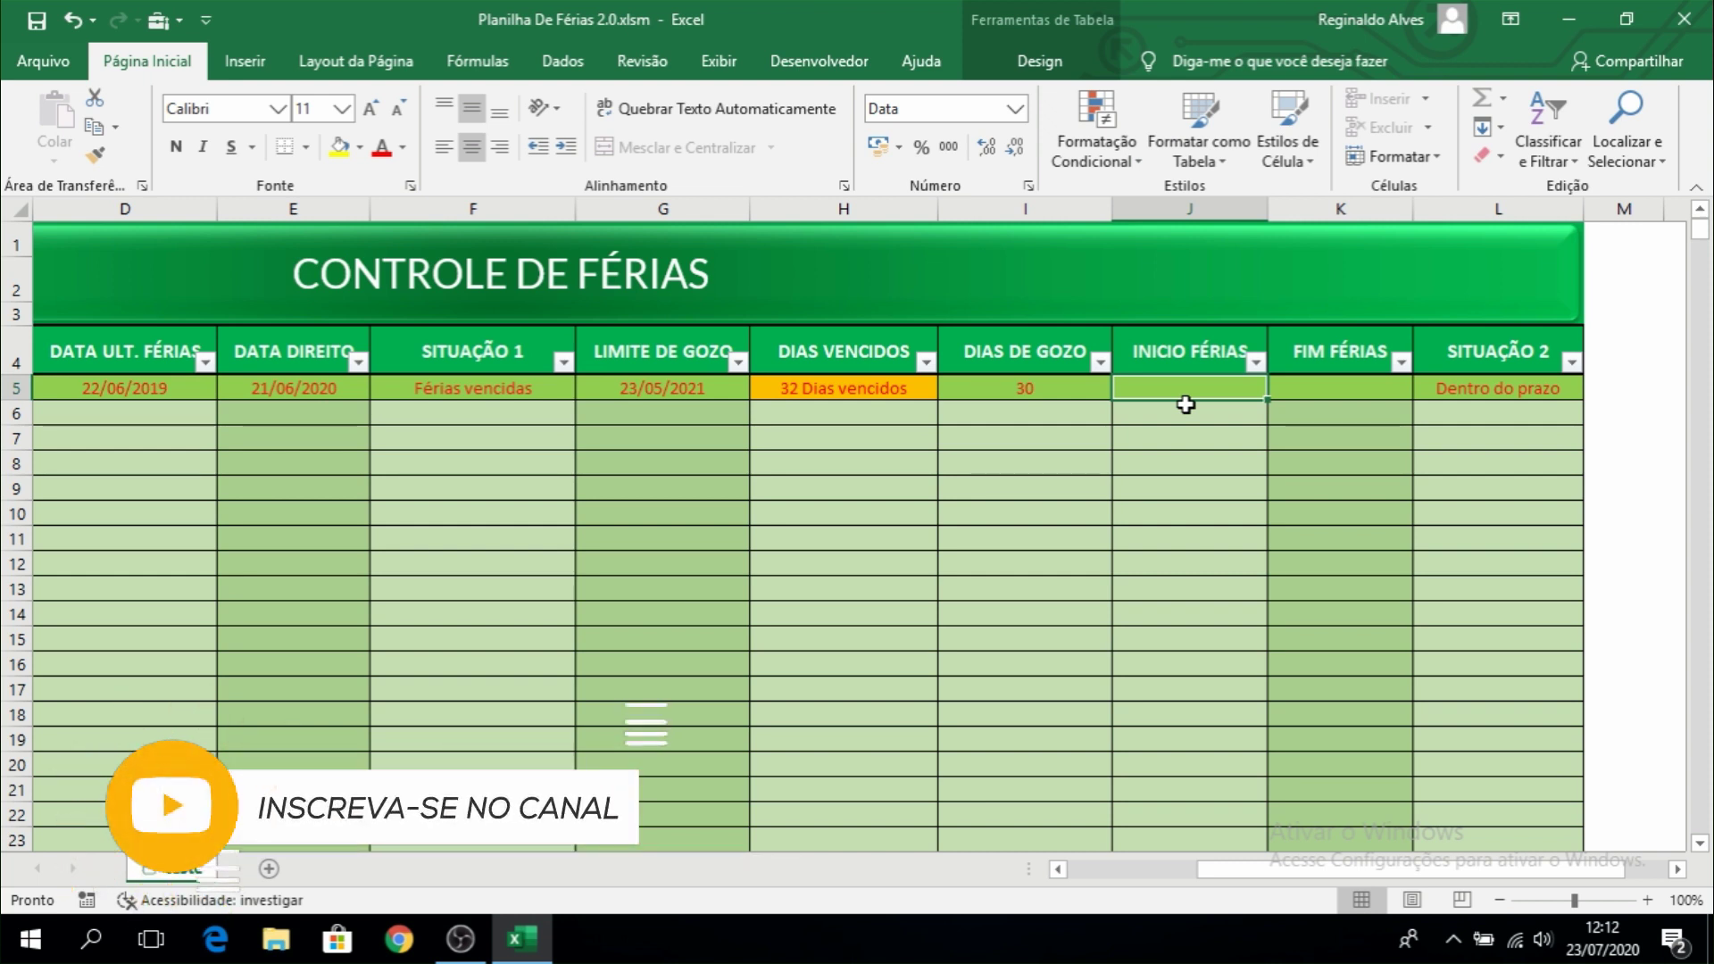
Enter vacation start date 22/08/2020 in J5 so FIM FÉRIAS computes 21/09/2020.
{"action": "type", "text": "22"}
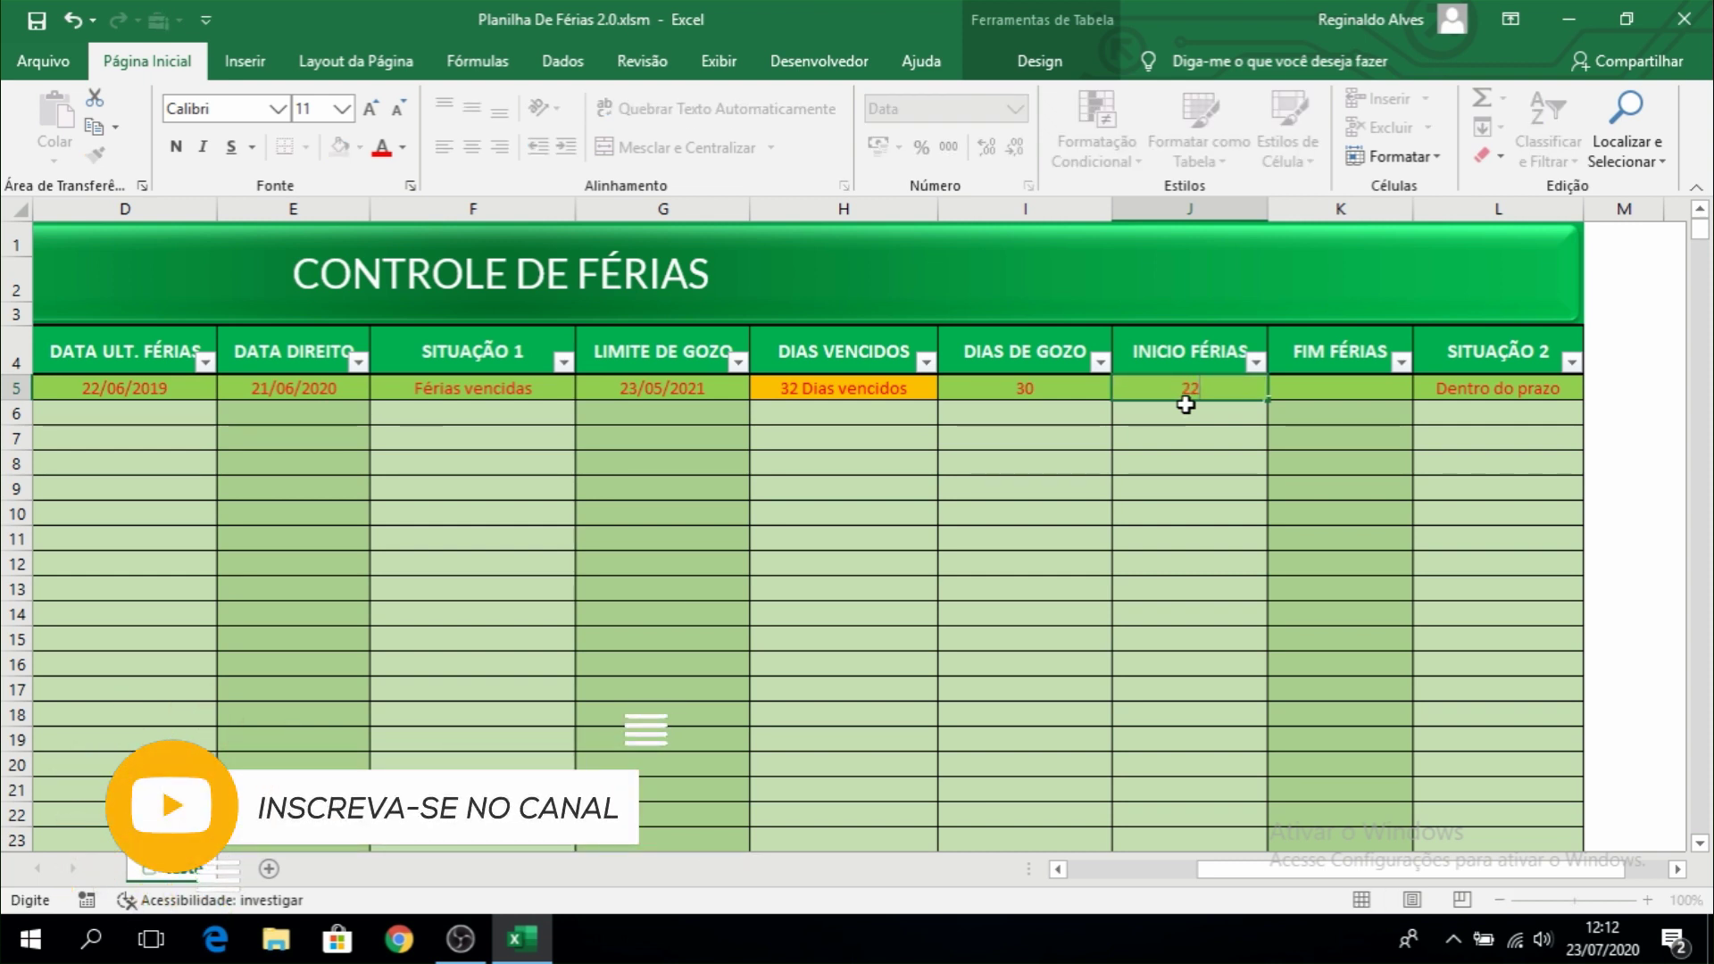
{"action": "type", "text": "/08"}
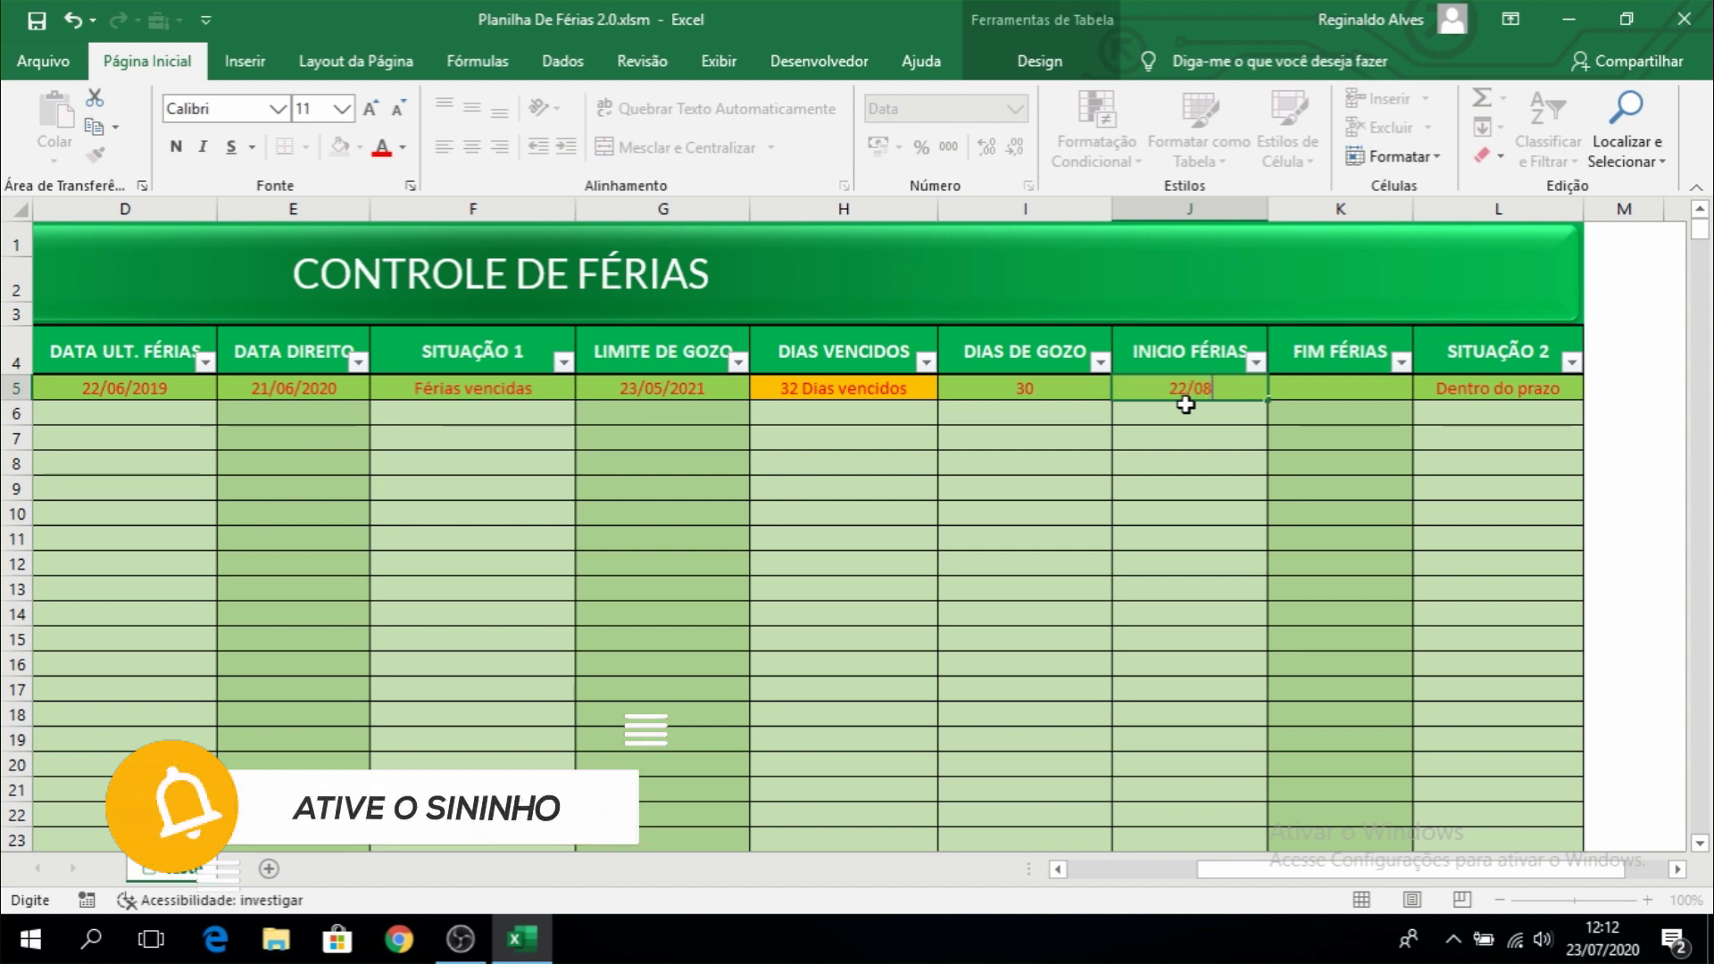
{"action": "type", "text": "/2"}
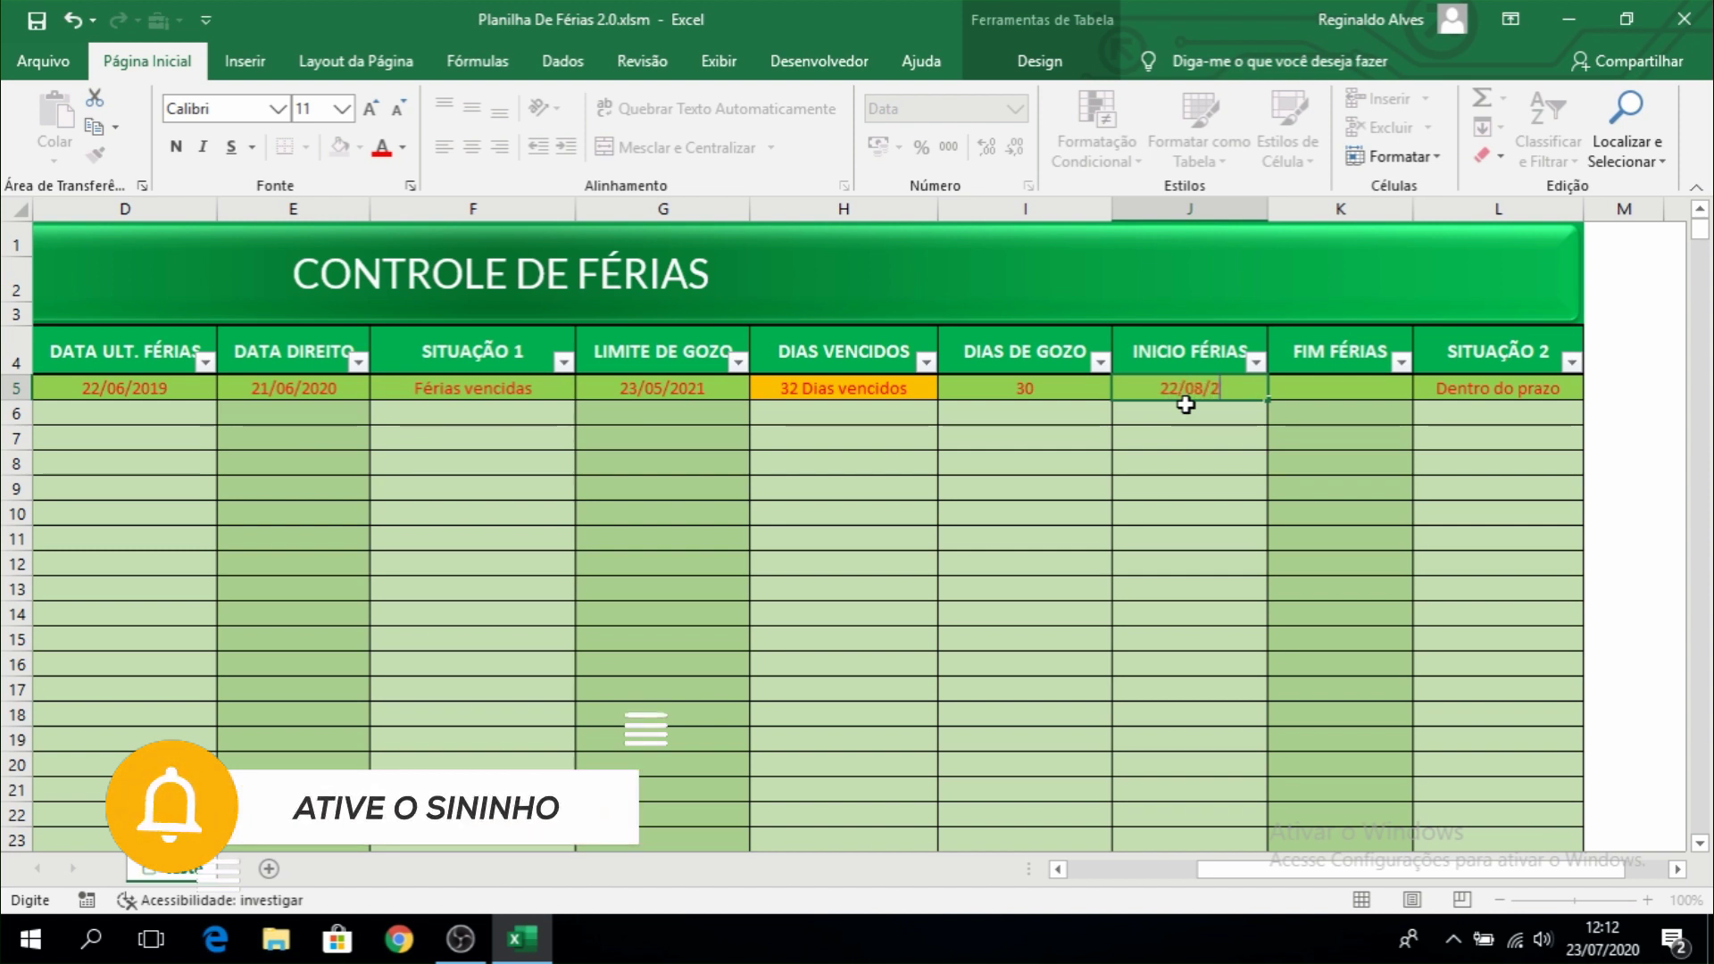
{"action": "type", "text": "020"}
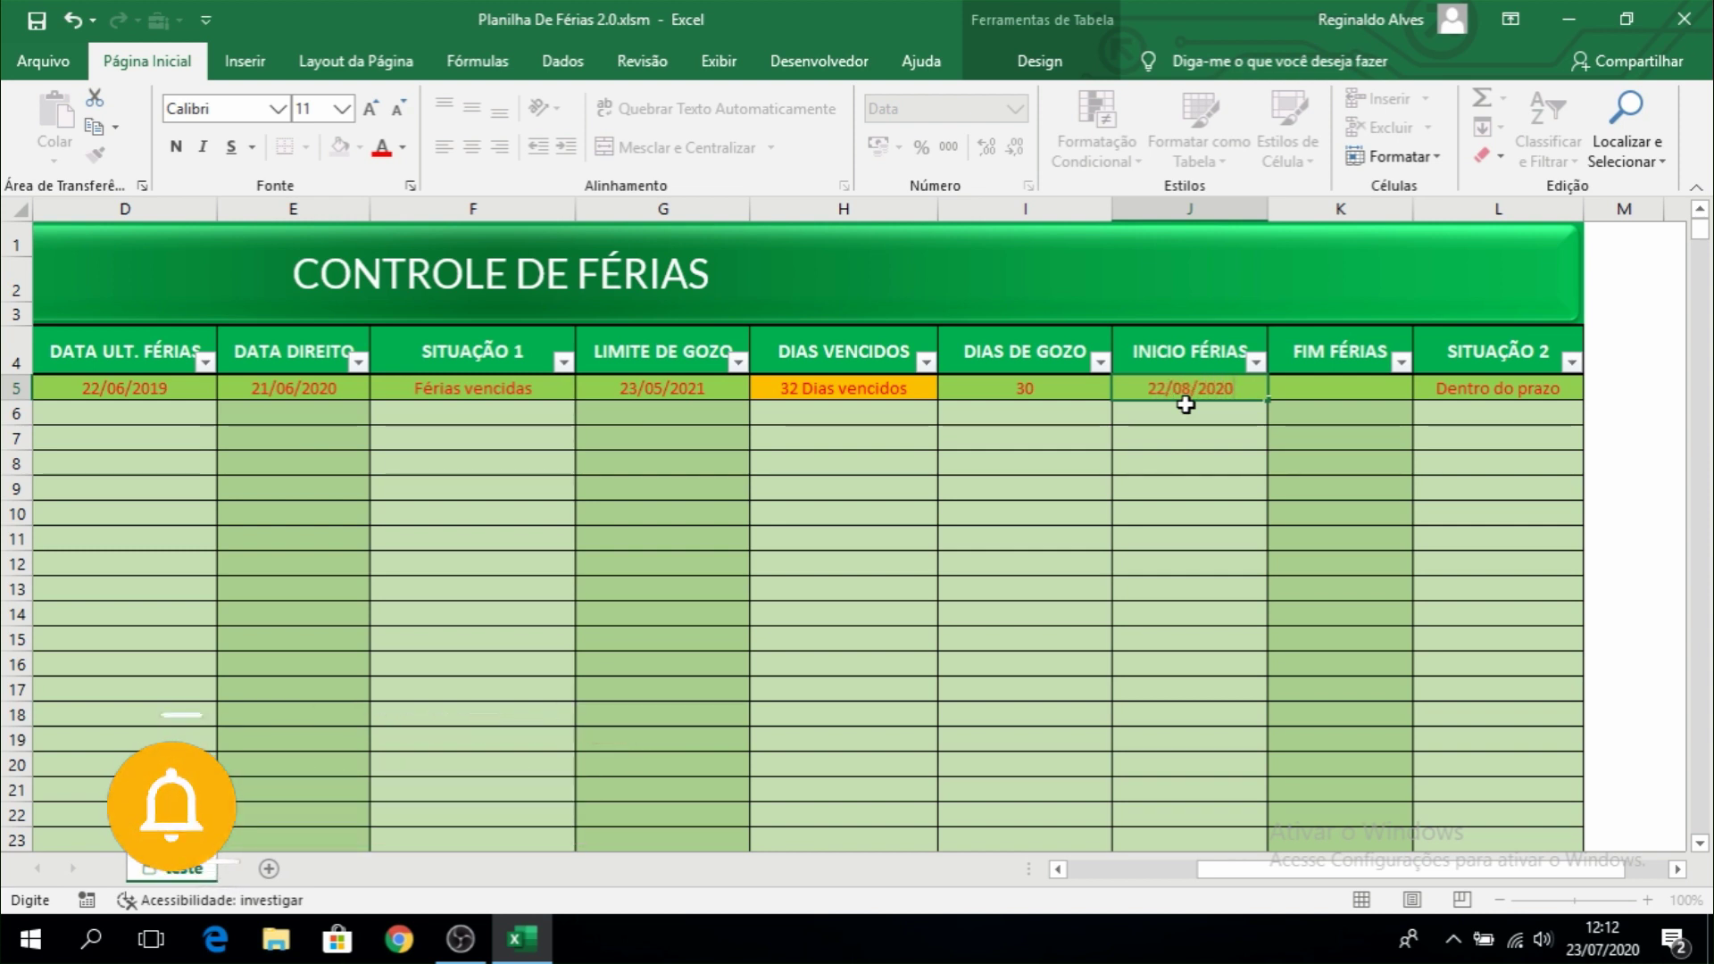
{"action": "key", "text": "Return"}
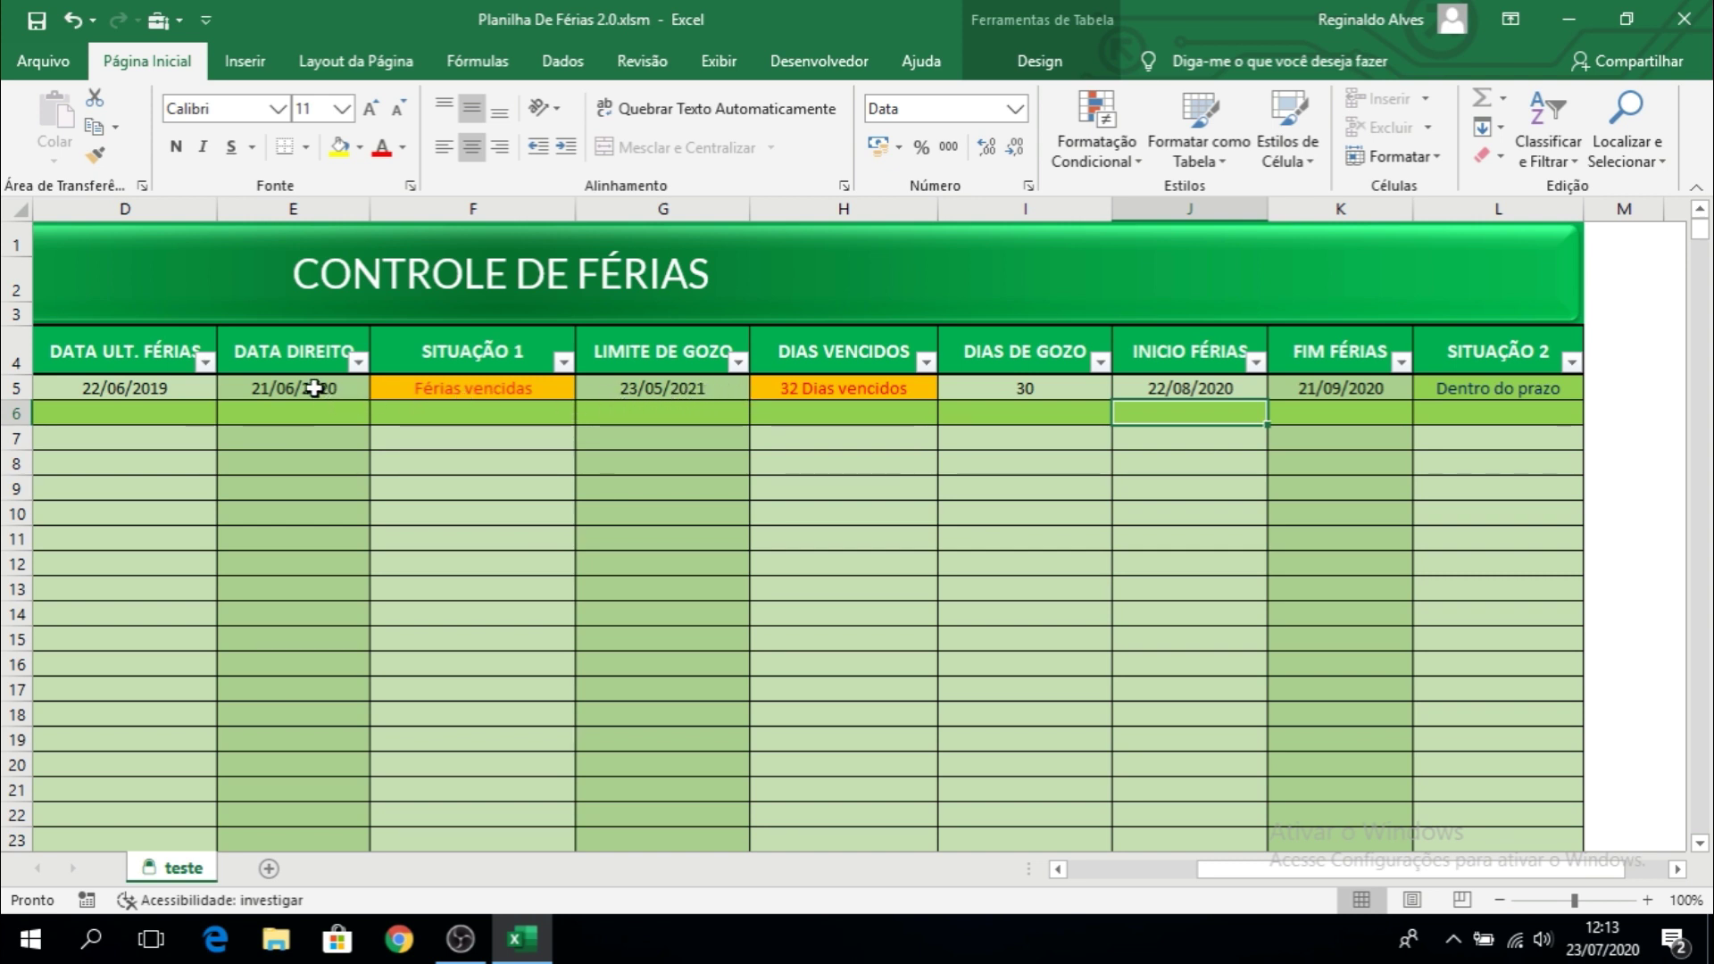
Apply row 6's formatting to row 5 and change D5's last-vacation date to 22/06/2018.
{"action": "left_click", "coordinate": [141, 391]}
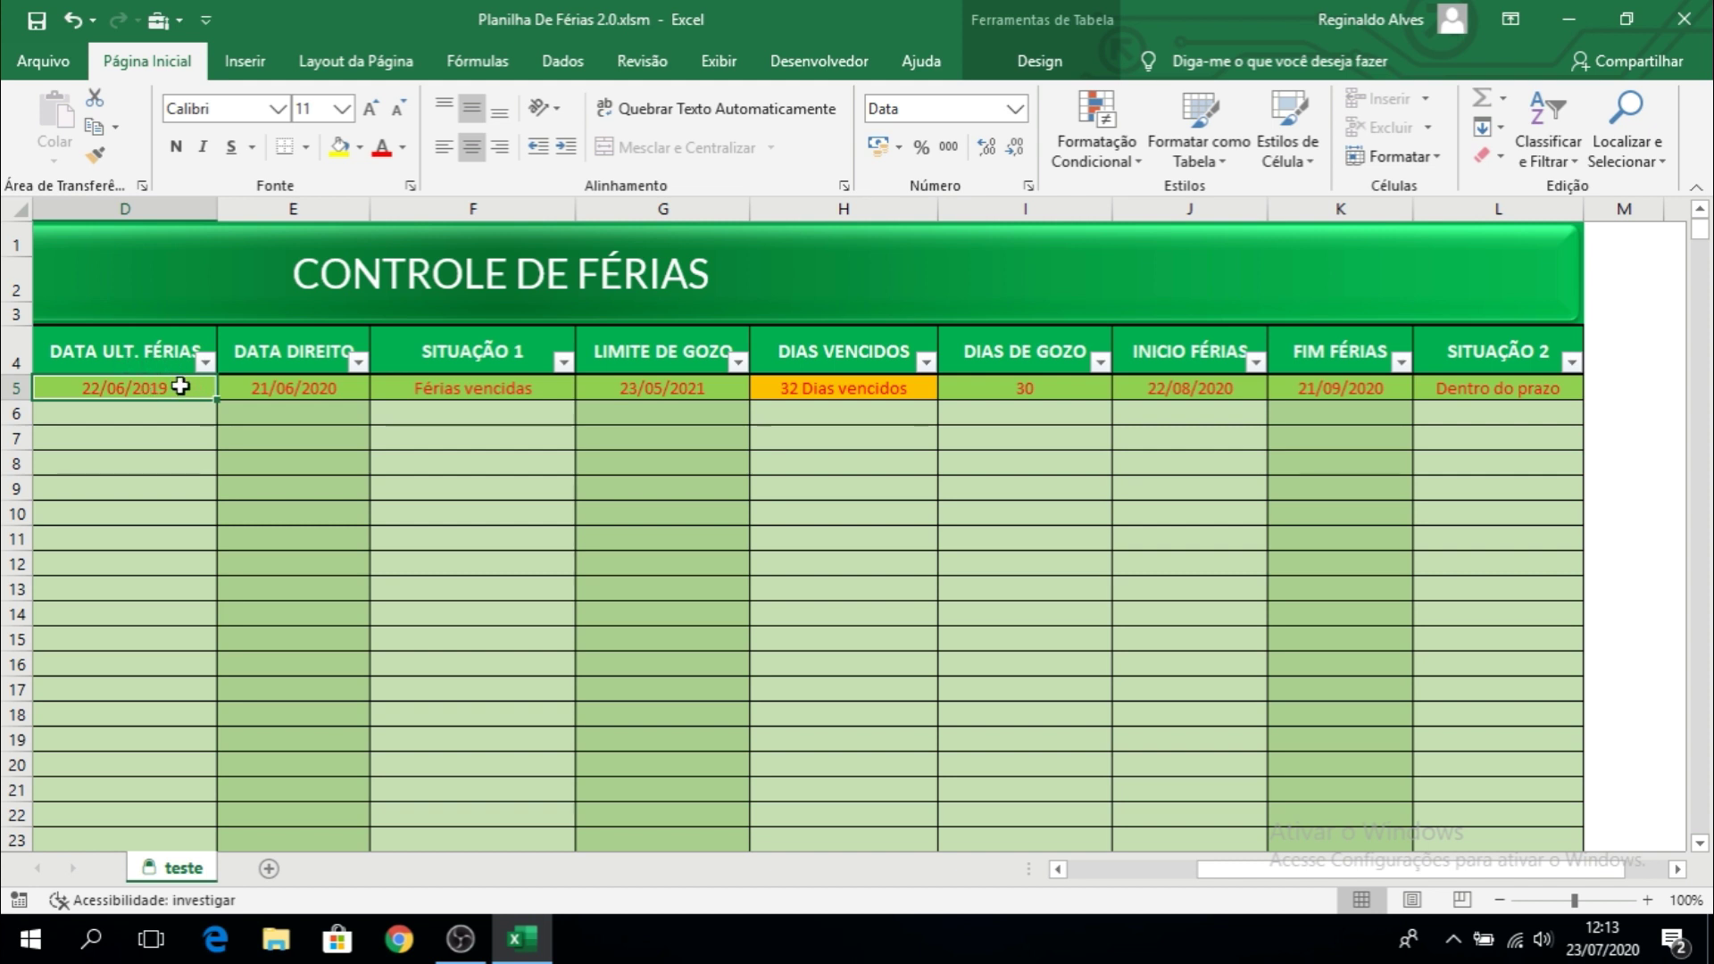
{"action": "double_click", "coordinate": [181, 386]}
{"action": "key", "text": "BackSpace"}
{"action": "type", "text": "8"}
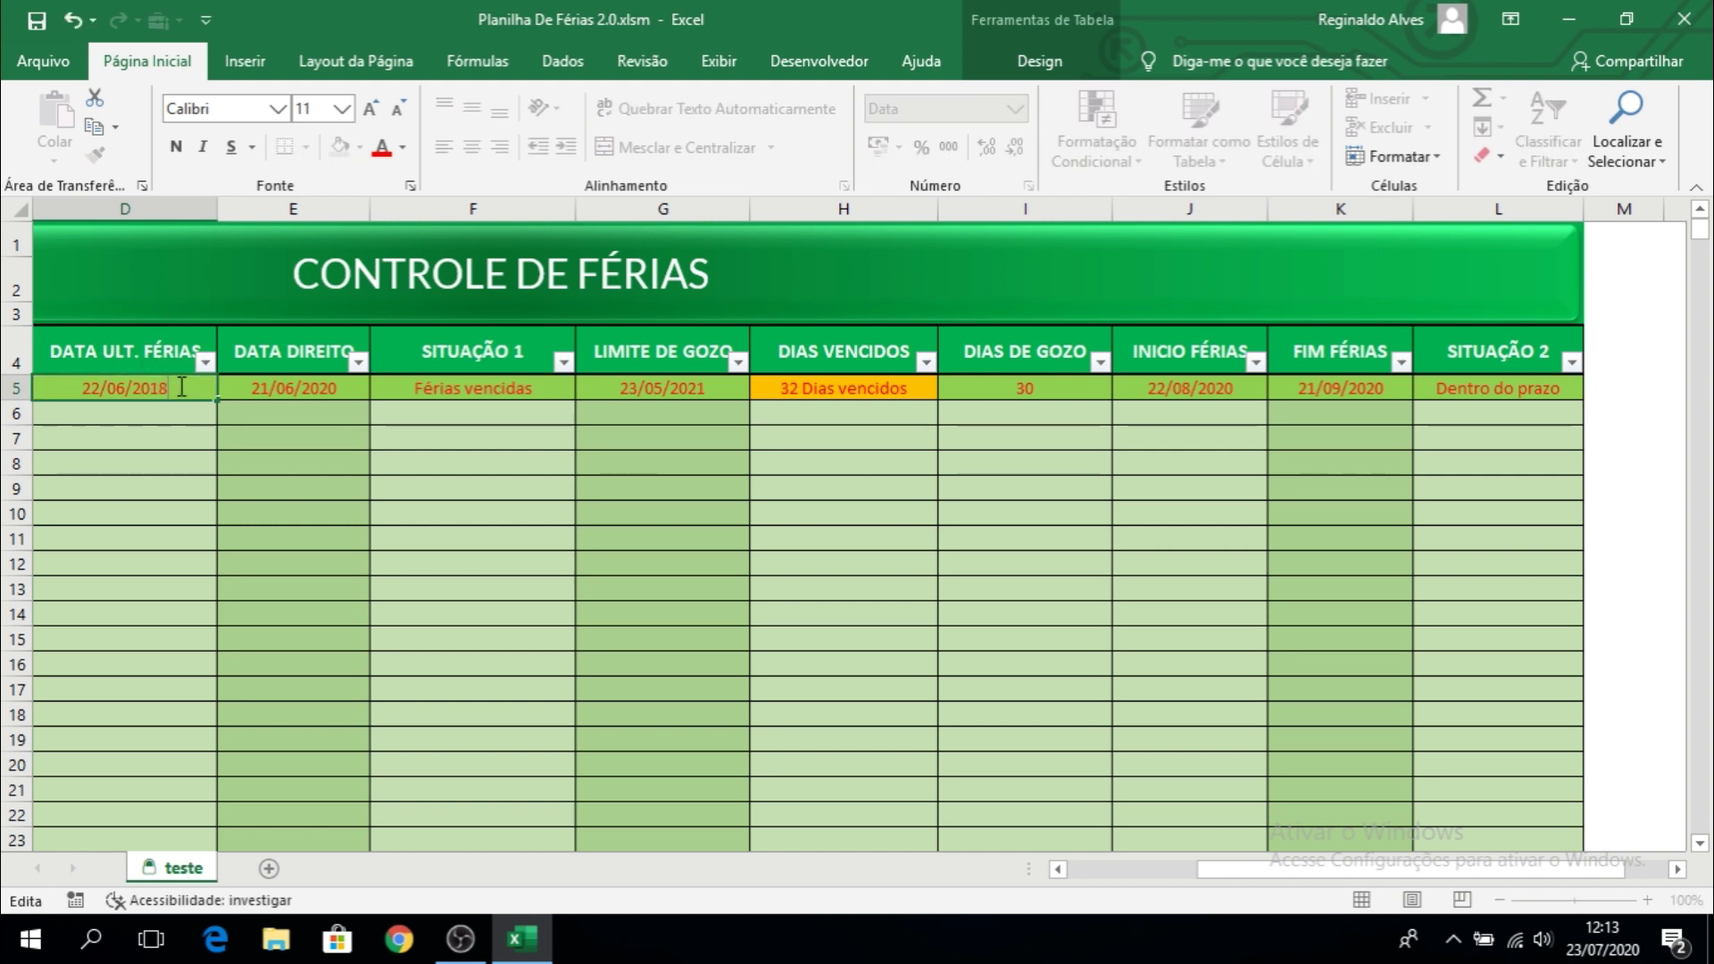
{"action": "key", "text": "Return"}
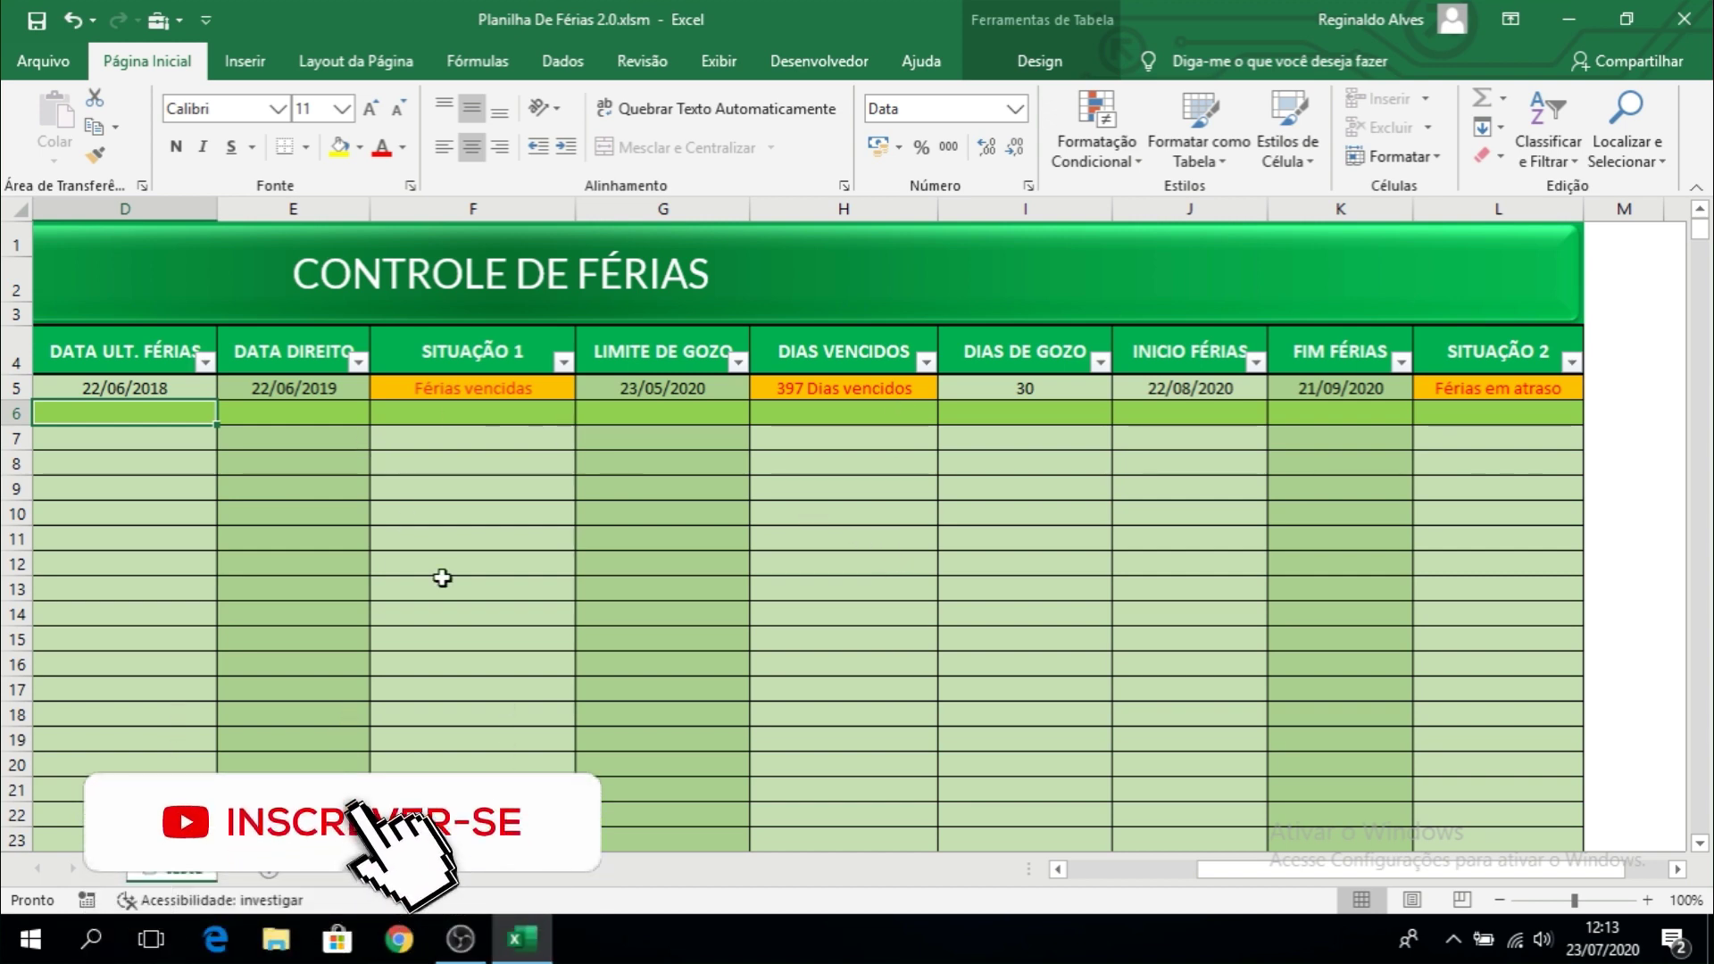
{"action": "left_click_drag", "start_coordinate": [1256, 869], "coordinate": [1128, 869]}
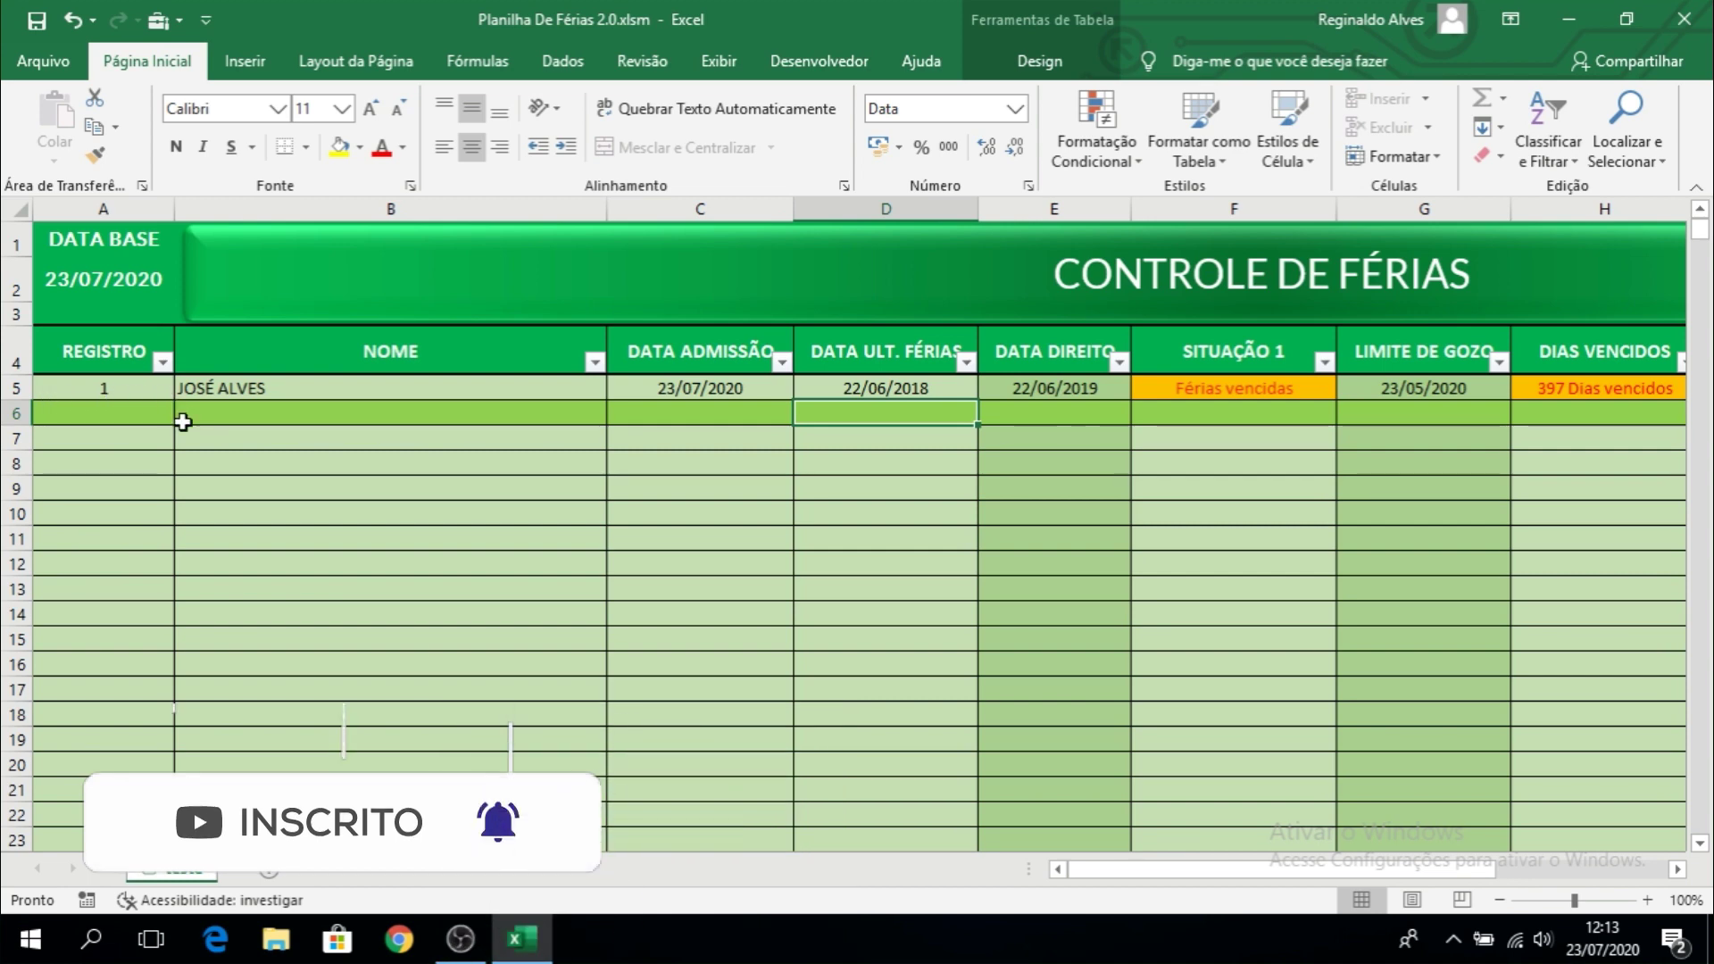
{"action": "scroll", "coordinate": [244, 574], "scroll_direction": "down", "scroll_amount": 6}
{"action": "scroll", "coordinate": [241, 582], "scroll_direction": "down", "scroll_amount": 6}
{"action": "scroll", "coordinate": [243, 589], "scroll_direction": "down", "scroll_amount": 5}
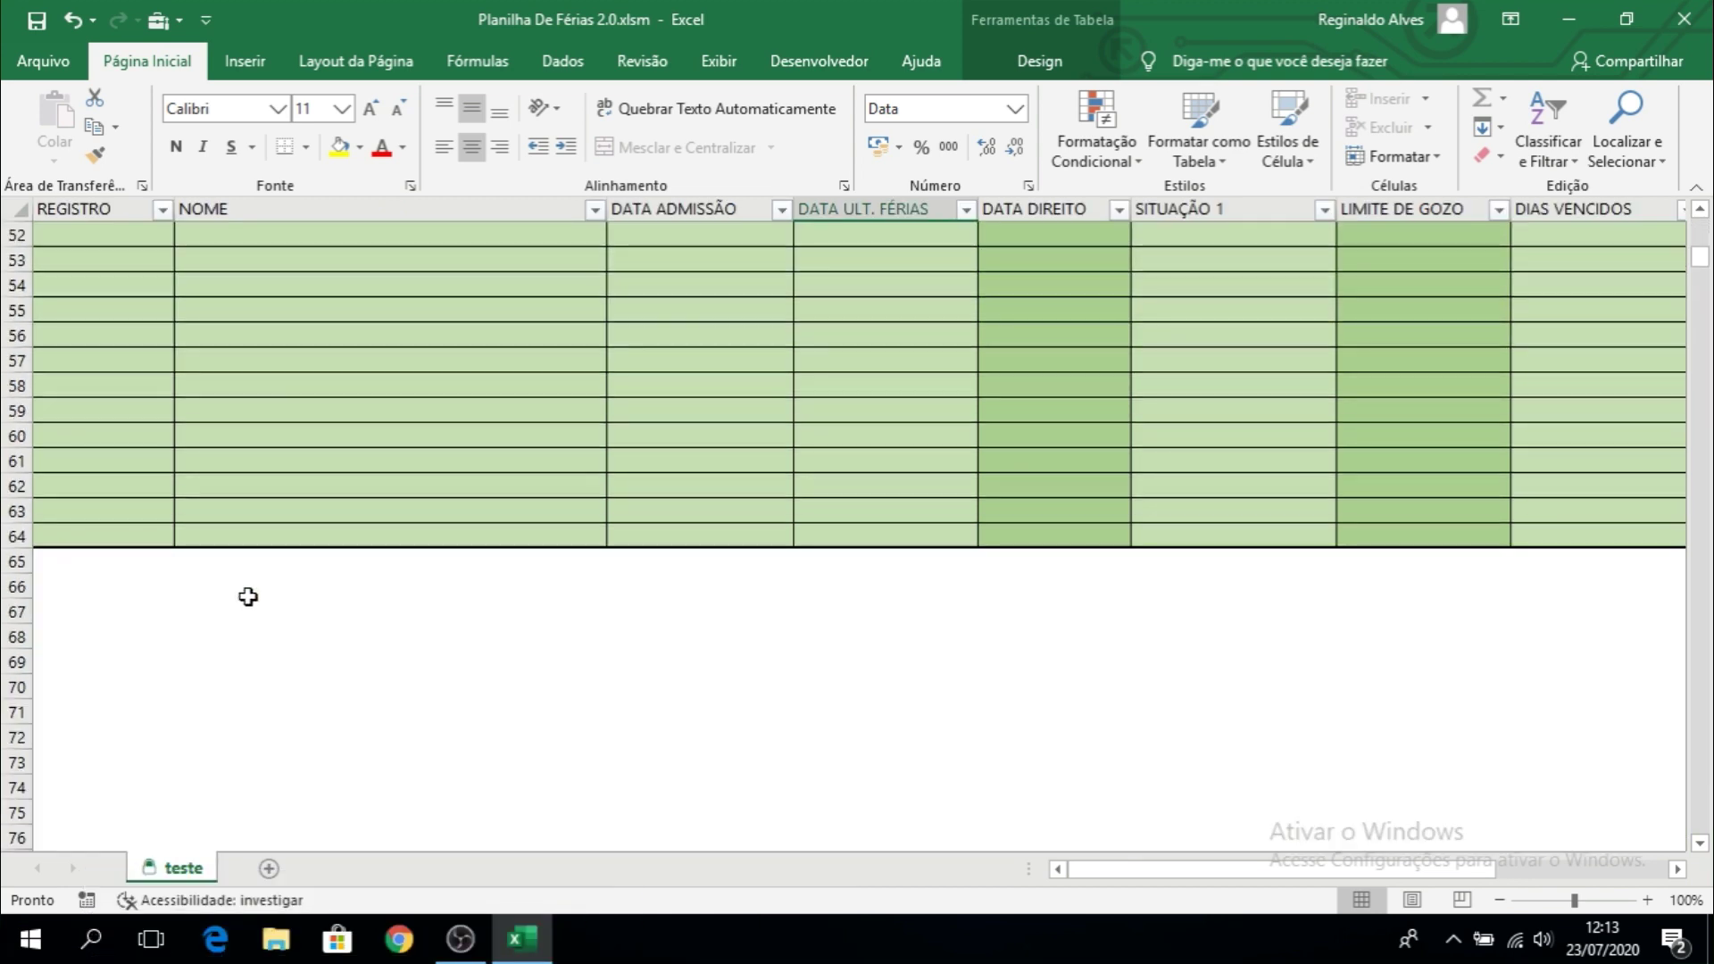
{"action": "scroll", "coordinate": [246, 594], "scroll_direction": "up", "scroll_amount": 5}
{"action": "scroll", "coordinate": [244, 598], "scroll_direction": "up", "scroll_amount": 6}
{"action": "scroll", "coordinate": [241, 591], "scroll_direction": "up", "scroll_amount": 6}
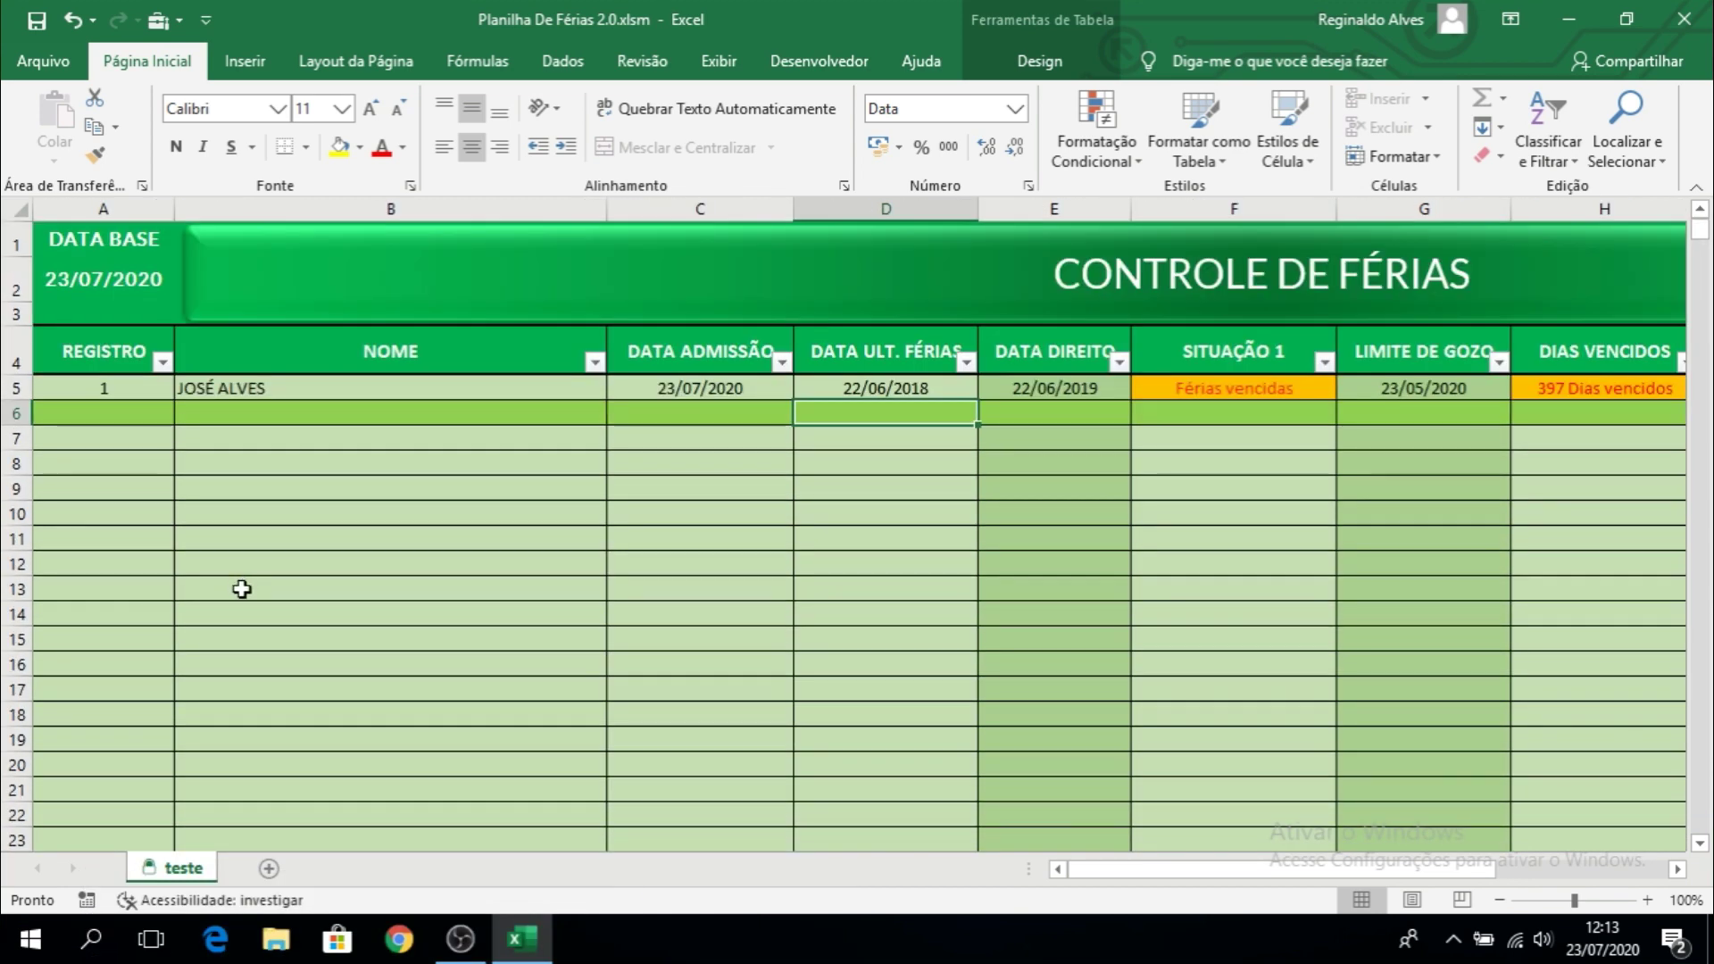
{"action": "scroll", "coordinate": [236, 588], "scroll_direction": "down", "scroll_amount": 8}
{"action": "scroll", "coordinate": [236, 588], "scroll_direction": "down", "scroll_amount": 6}
{"action": "scroll", "coordinate": [234, 586], "scroll_direction": "down", "scroll_amount": 5}
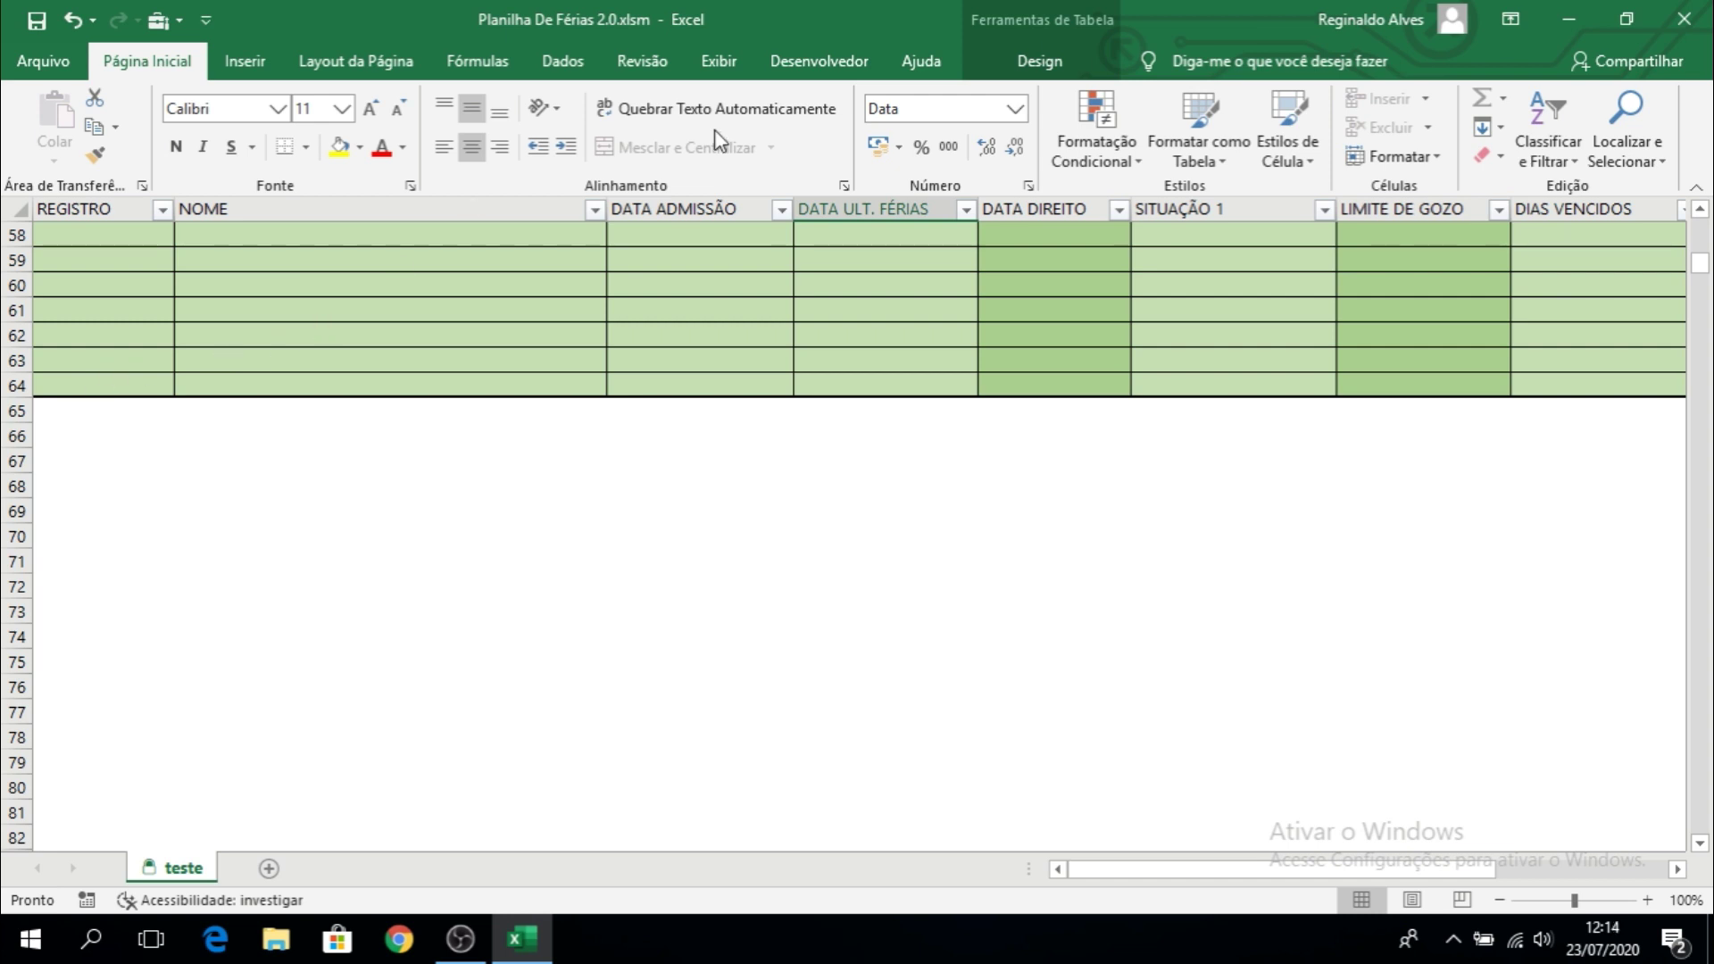
Unprotect the 'teste' sheet from the Revisão tab by entering its password.
{"action": "left_click", "coordinate": [719, 61]}
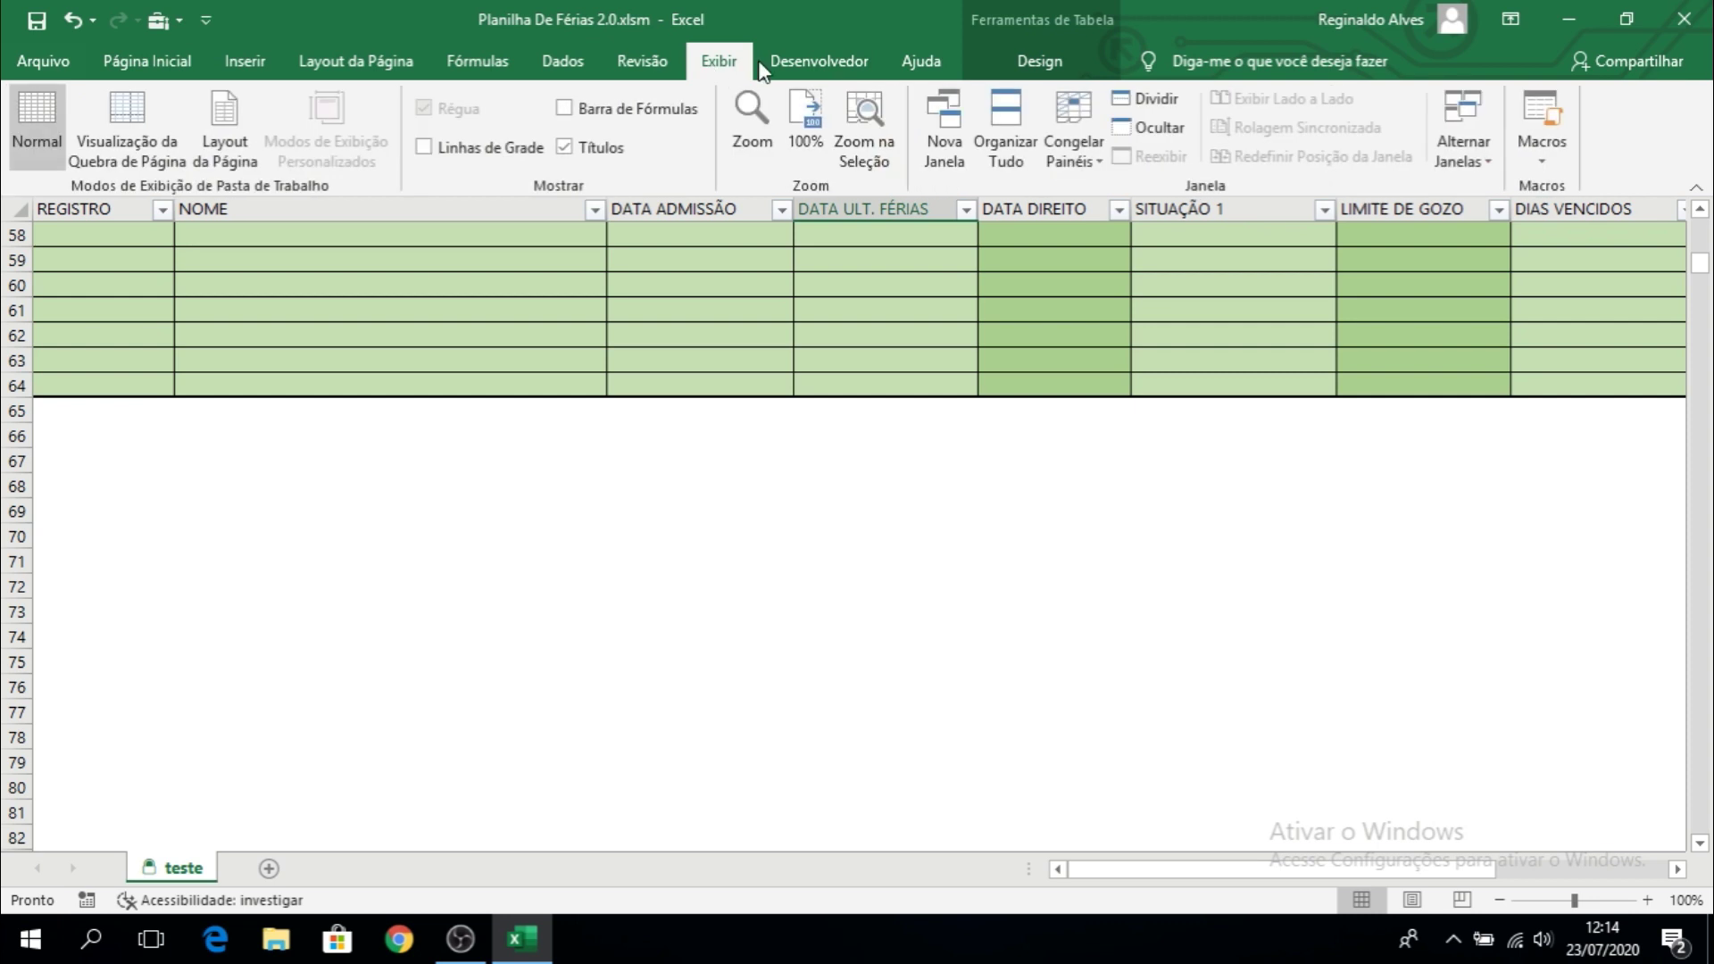
{"action": "left_click", "coordinate": [642, 60]}
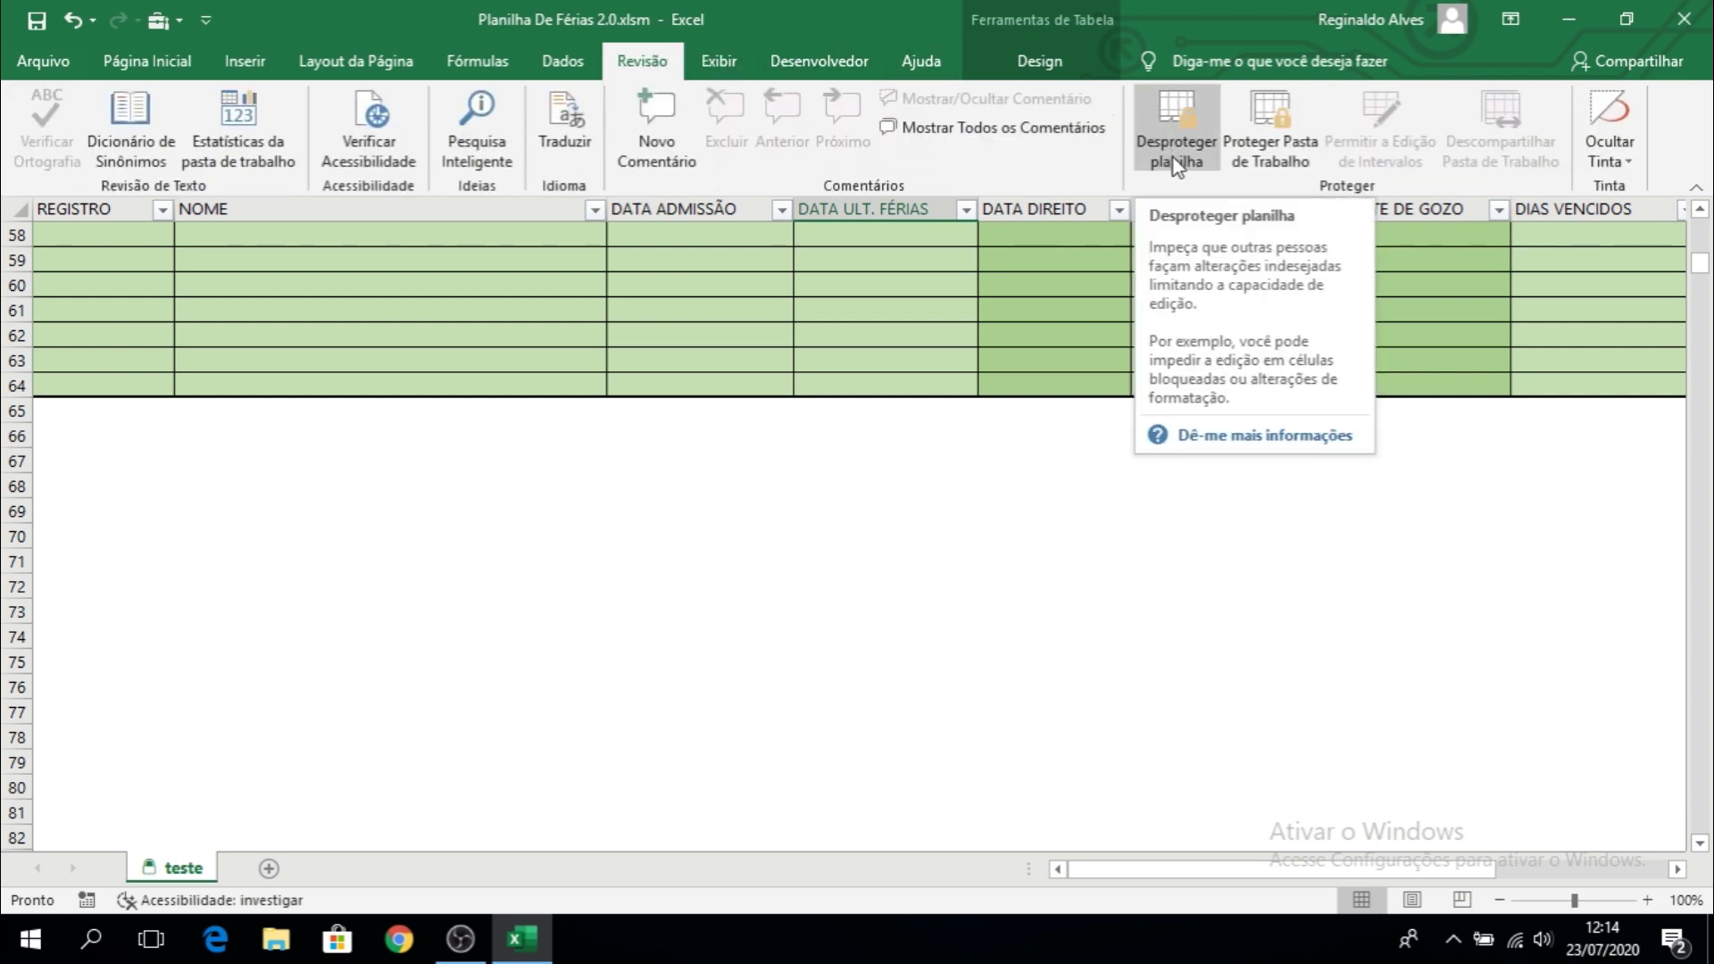
{"action": "left_click", "coordinate": [1212, 161]}
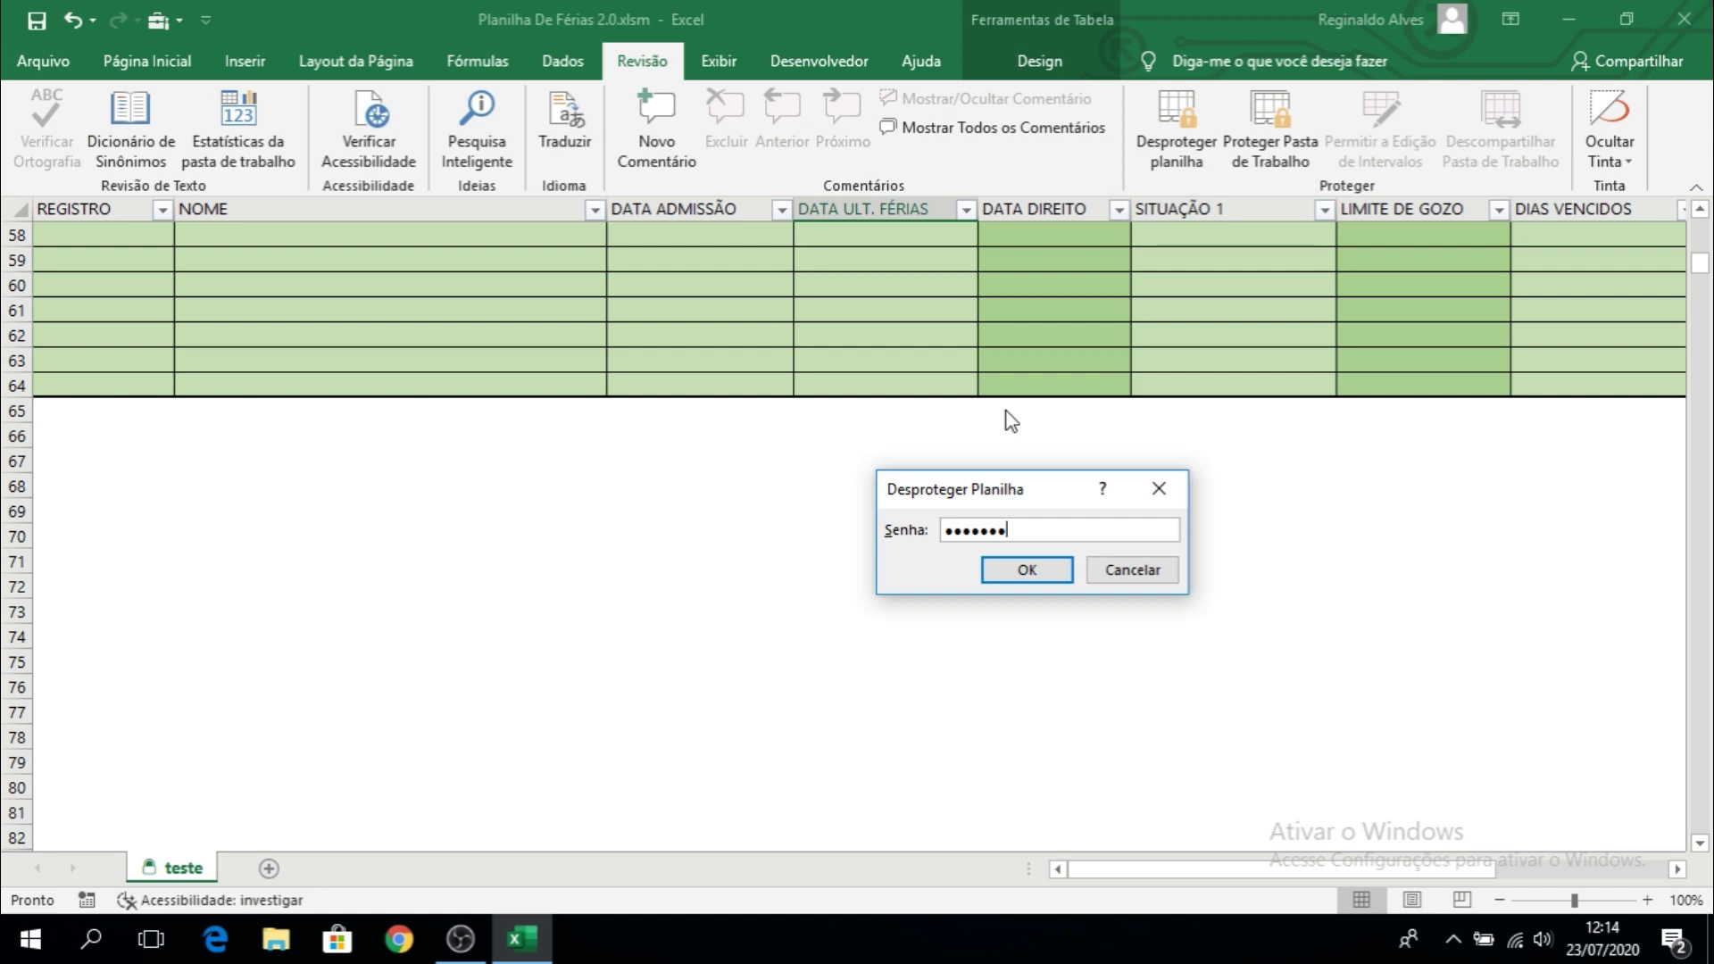
{"action": "key", "text": "Return"}
Select cells A65 and A66 below the table to confirm they are now editable.
{"action": "left_click", "coordinate": [574, 494]}
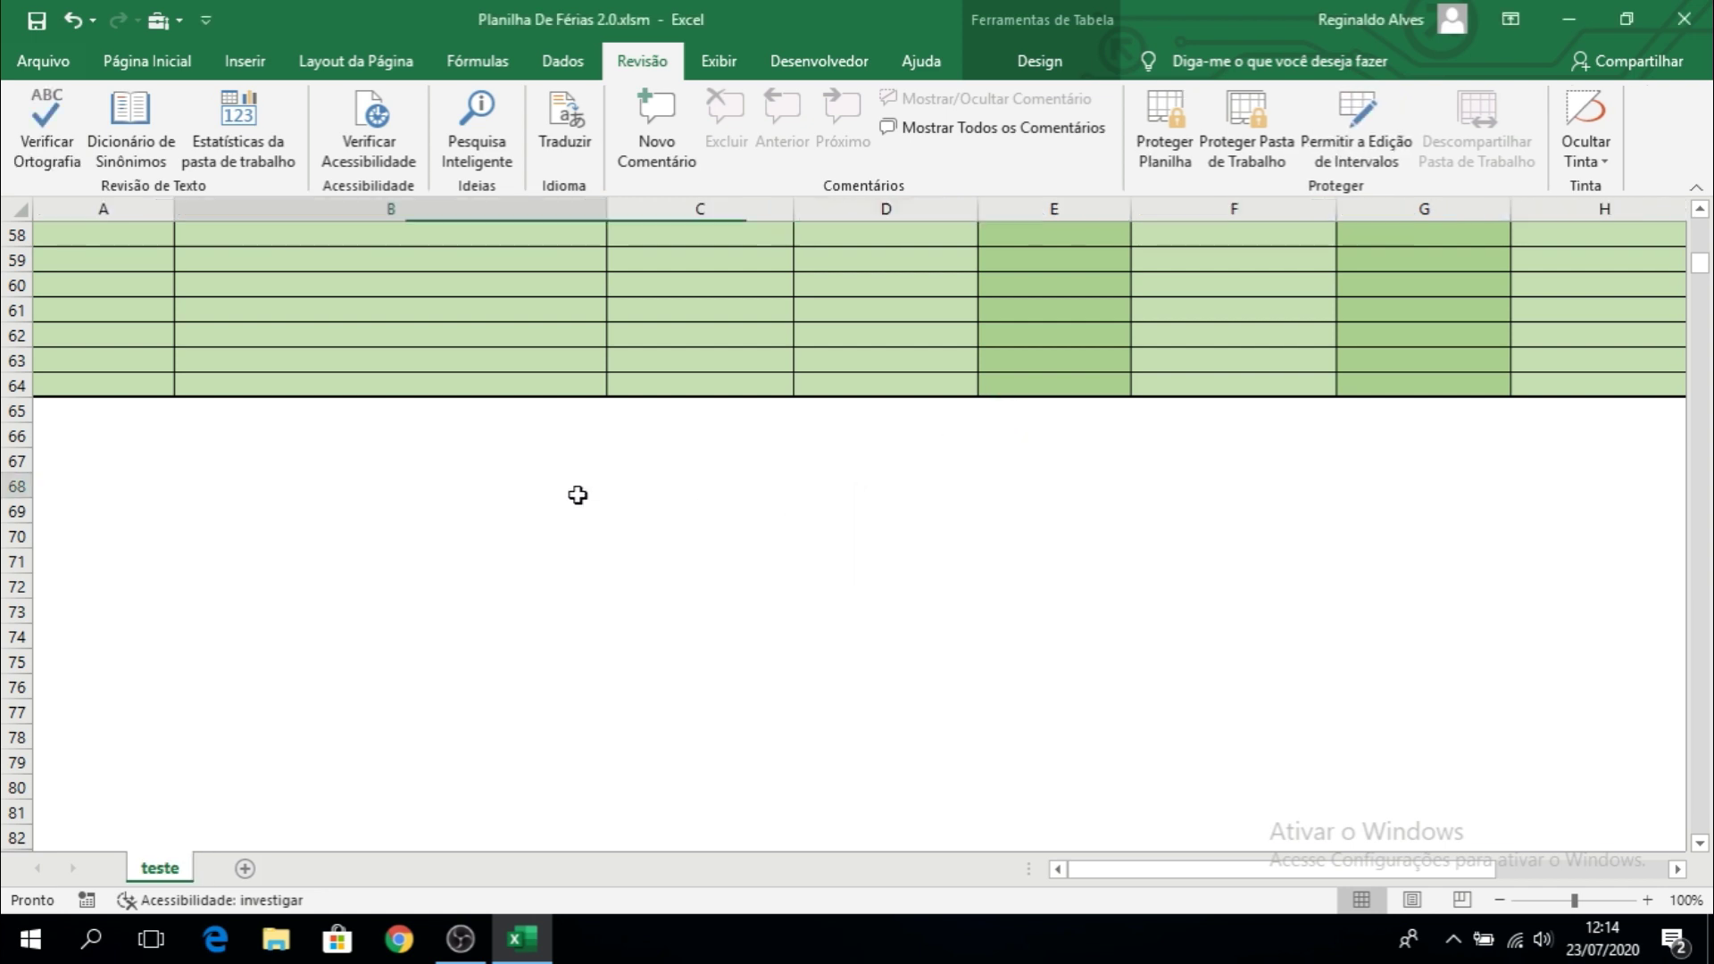
{"action": "left_click", "coordinate": [82, 436]}
{"action": "left_click", "coordinate": [73, 414]}
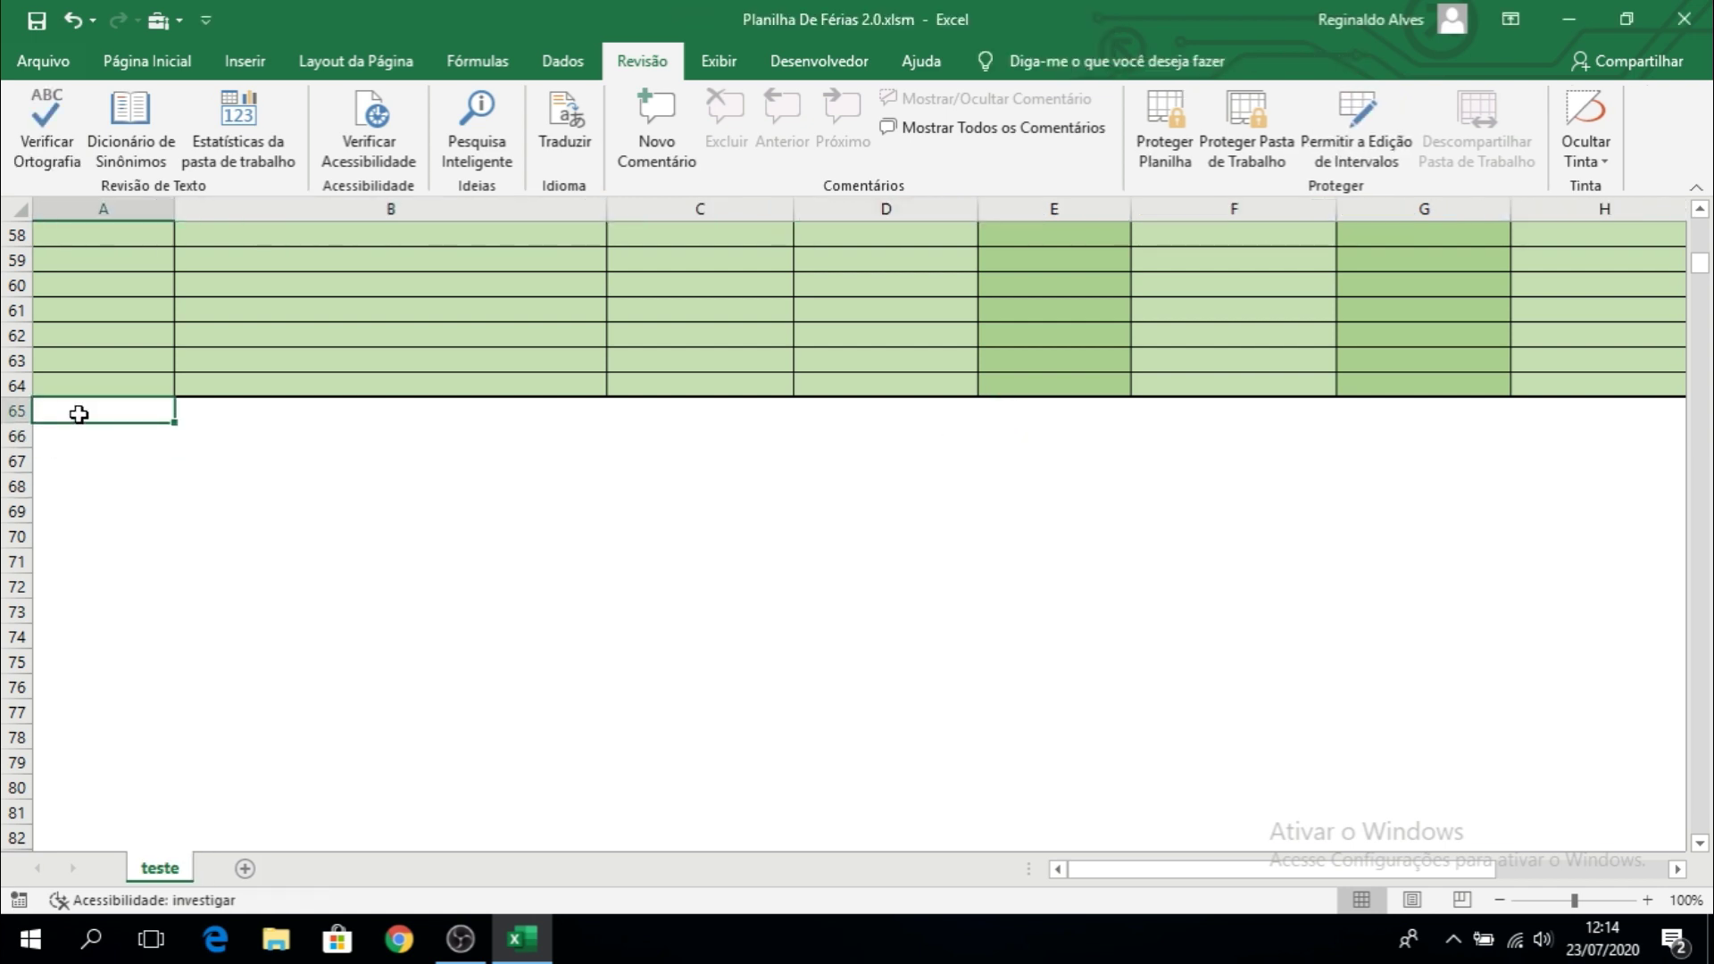
{"action": "left_click", "coordinate": [80, 451]}
{"action": "left_click", "coordinate": [84, 496]}
{"action": "left_click", "coordinate": [80, 412]}
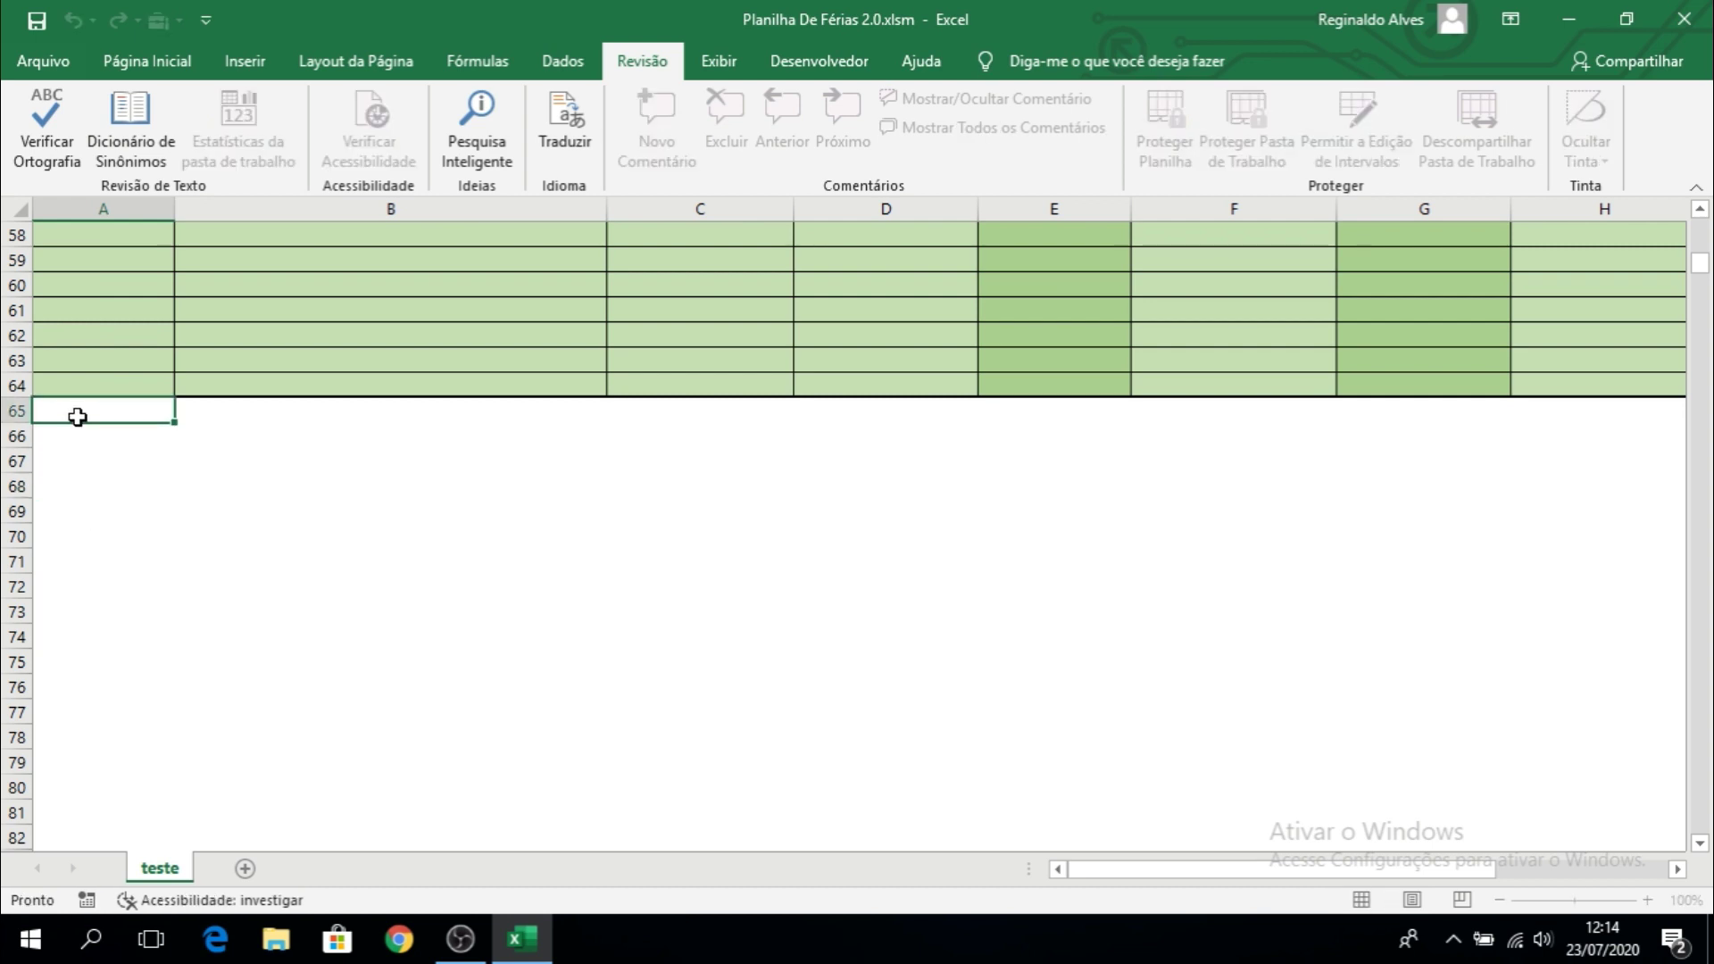
{"action": "scroll", "coordinate": [688, 411], "scroll_direction": "up", "scroll_amount": 4}
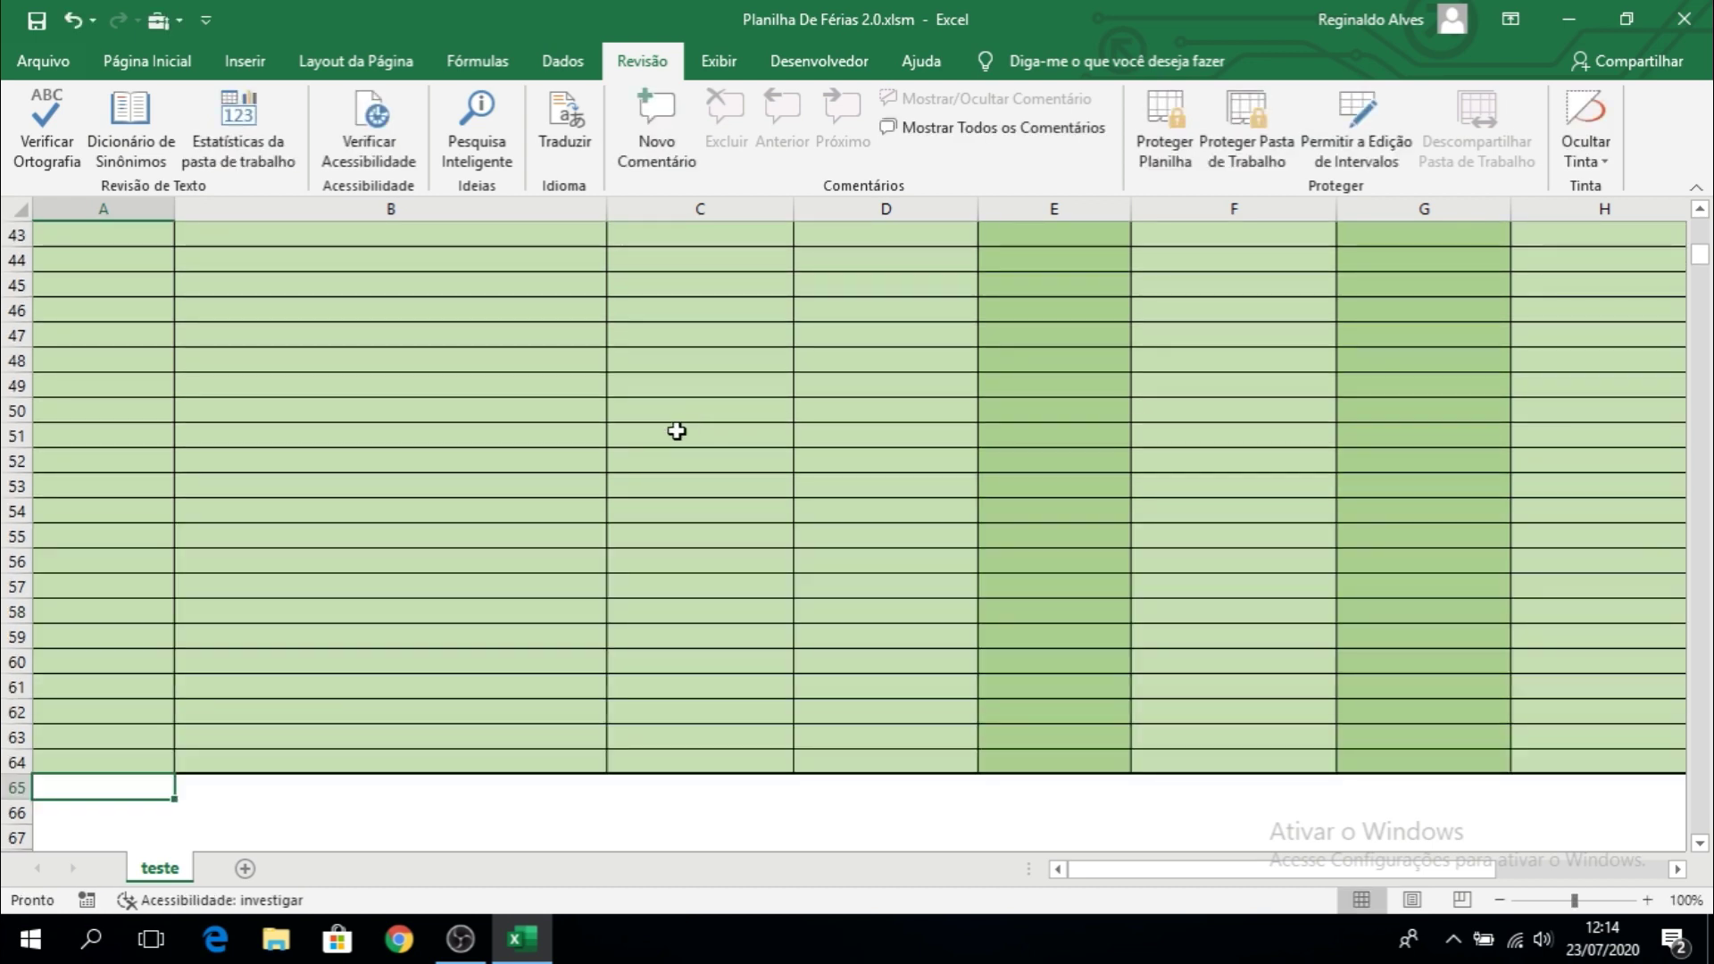
{"action": "scroll", "coordinate": [625, 424], "scroll_direction": "up", "scroll_amount": 5}
{"action": "scroll", "coordinate": [643, 427], "scroll_direction": "up", "scroll_amount": 8}
{"action": "scroll", "coordinate": [705, 431], "scroll_direction": "up", "scroll_amount": 1}
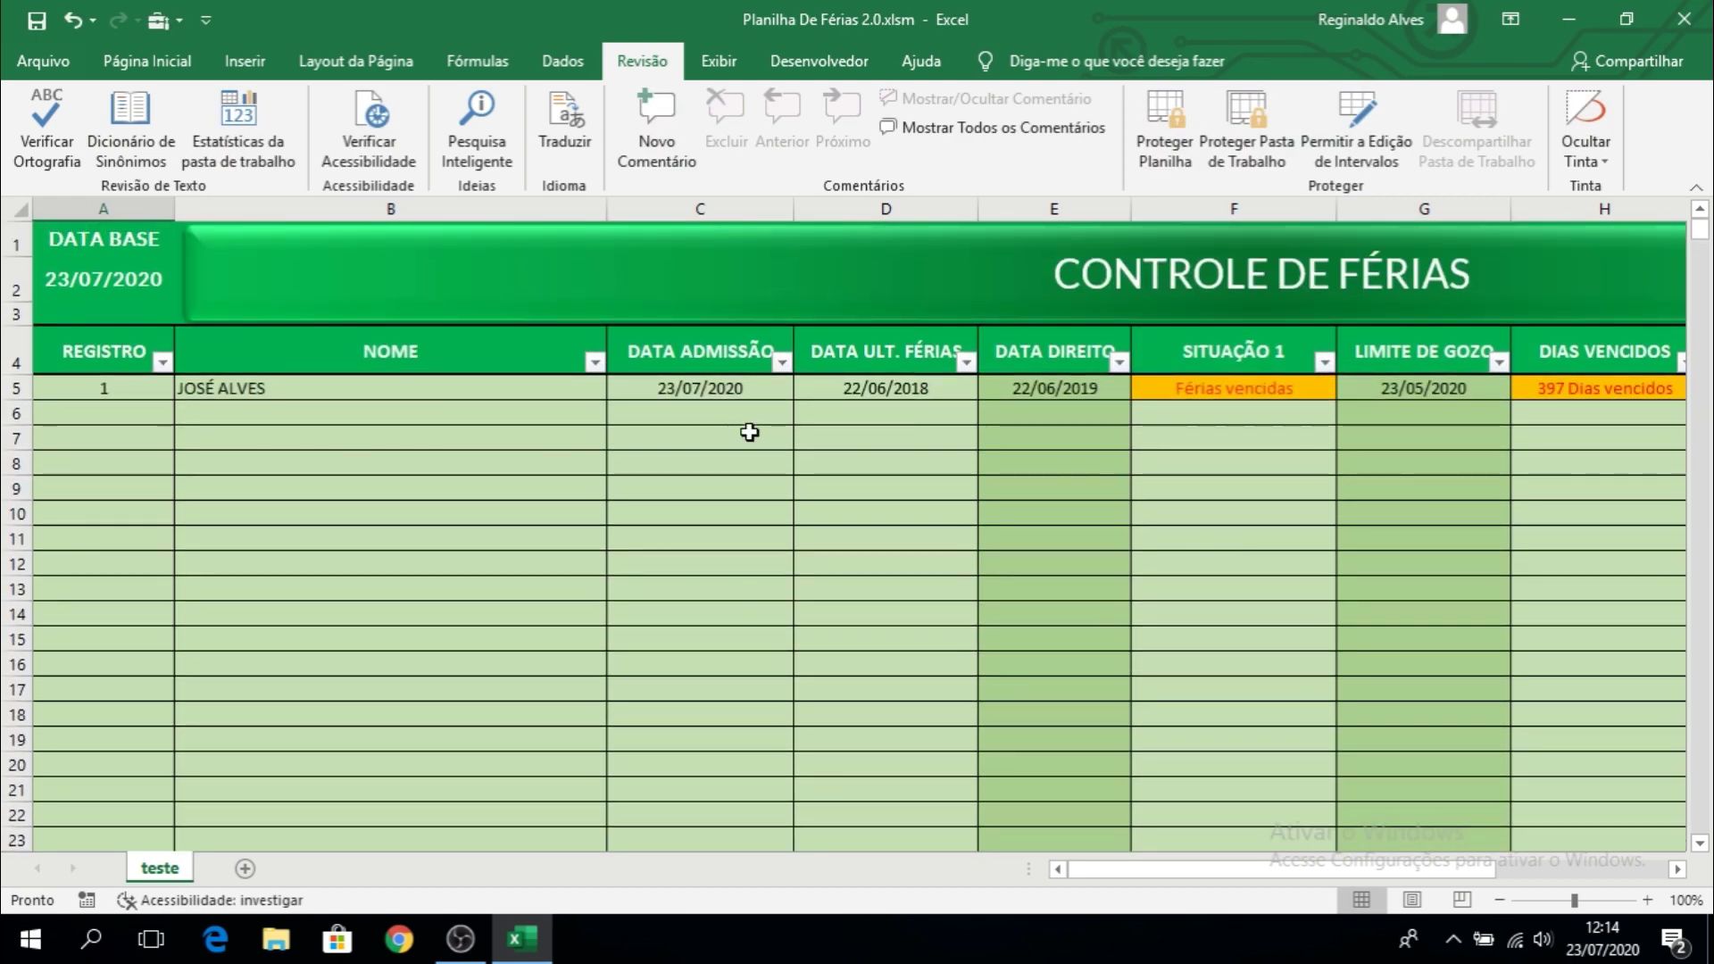
{"action": "scroll", "coordinate": [223, 419], "scroll_direction": "down", "scroll_amount": 4}
{"action": "scroll", "coordinate": [224, 427], "scroll_direction": "down", "scroll_amount": 8}
{"action": "scroll", "coordinate": [226, 421], "scroll_direction": "down", "scroll_amount": 1}
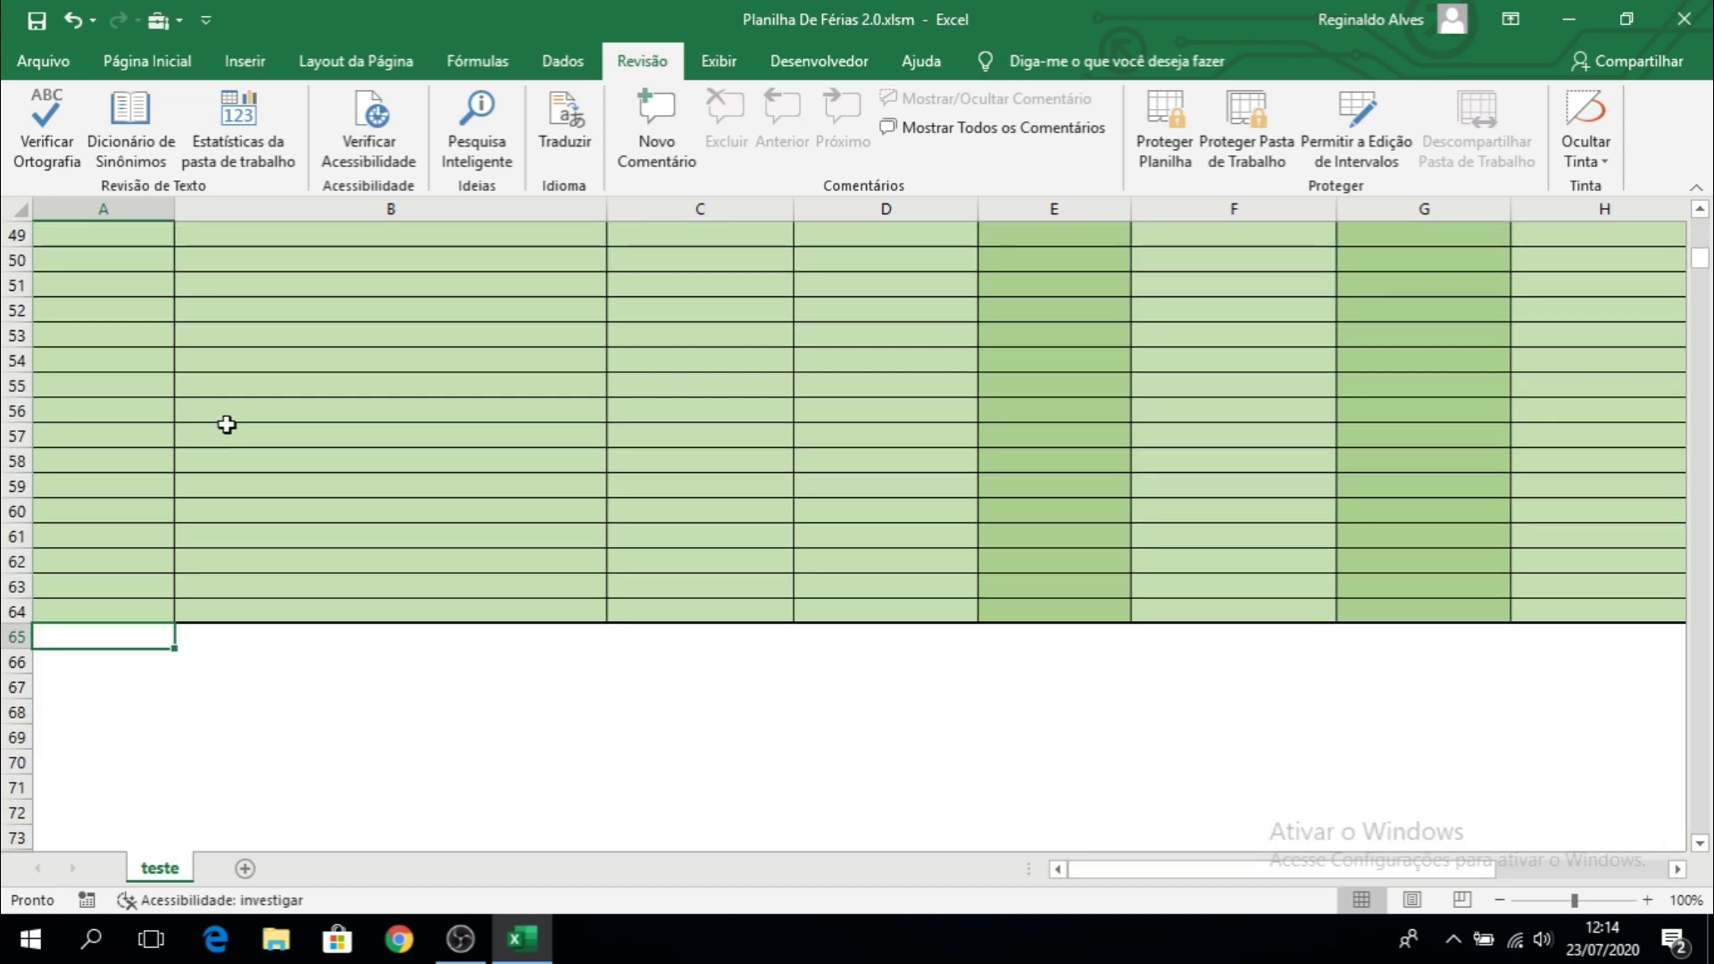
{"action": "scroll", "coordinate": [226, 421], "scroll_direction": "up", "scroll_amount": 1}
{"action": "scroll", "coordinate": [228, 420], "scroll_direction": "up", "scroll_amount": 8}
{"action": "scroll", "coordinate": [227, 419], "scroll_direction": "up", "scroll_amount": 4}
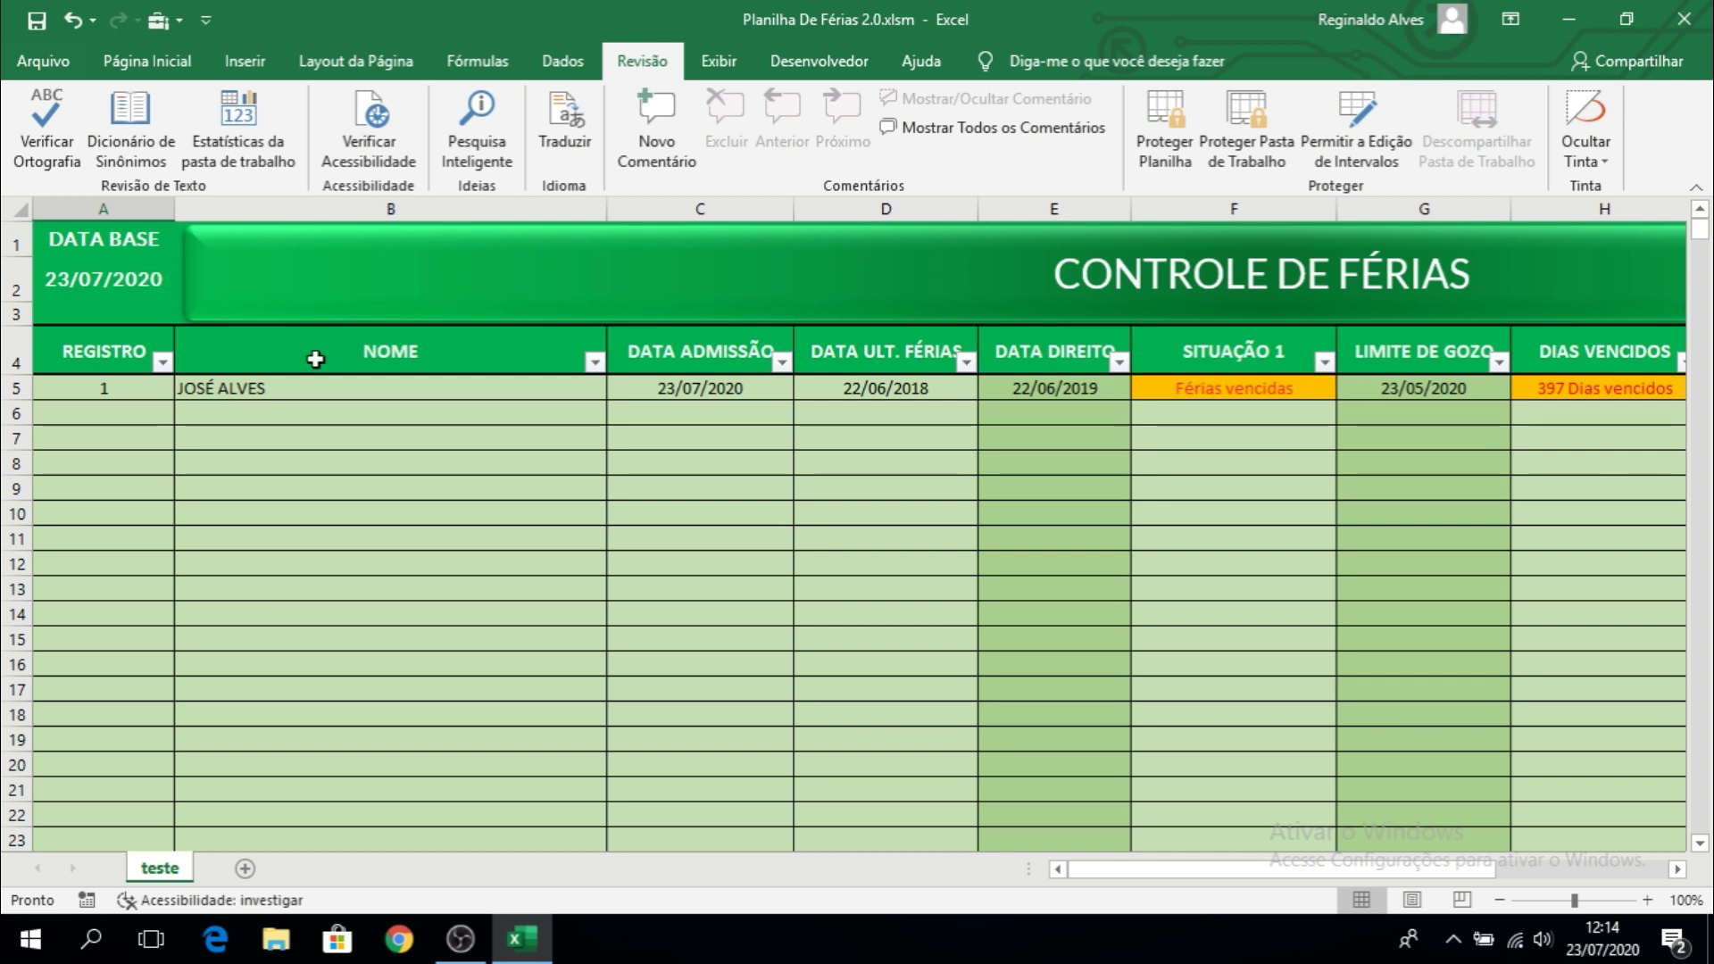
{"action": "scroll", "coordinate": [930, 472], "scroll_direction": "down", "scroll_amount": 5}
{"action": "scroll", "coordinate": [930, 472], "scroll_direction": "down", "scroll_amount": 4}
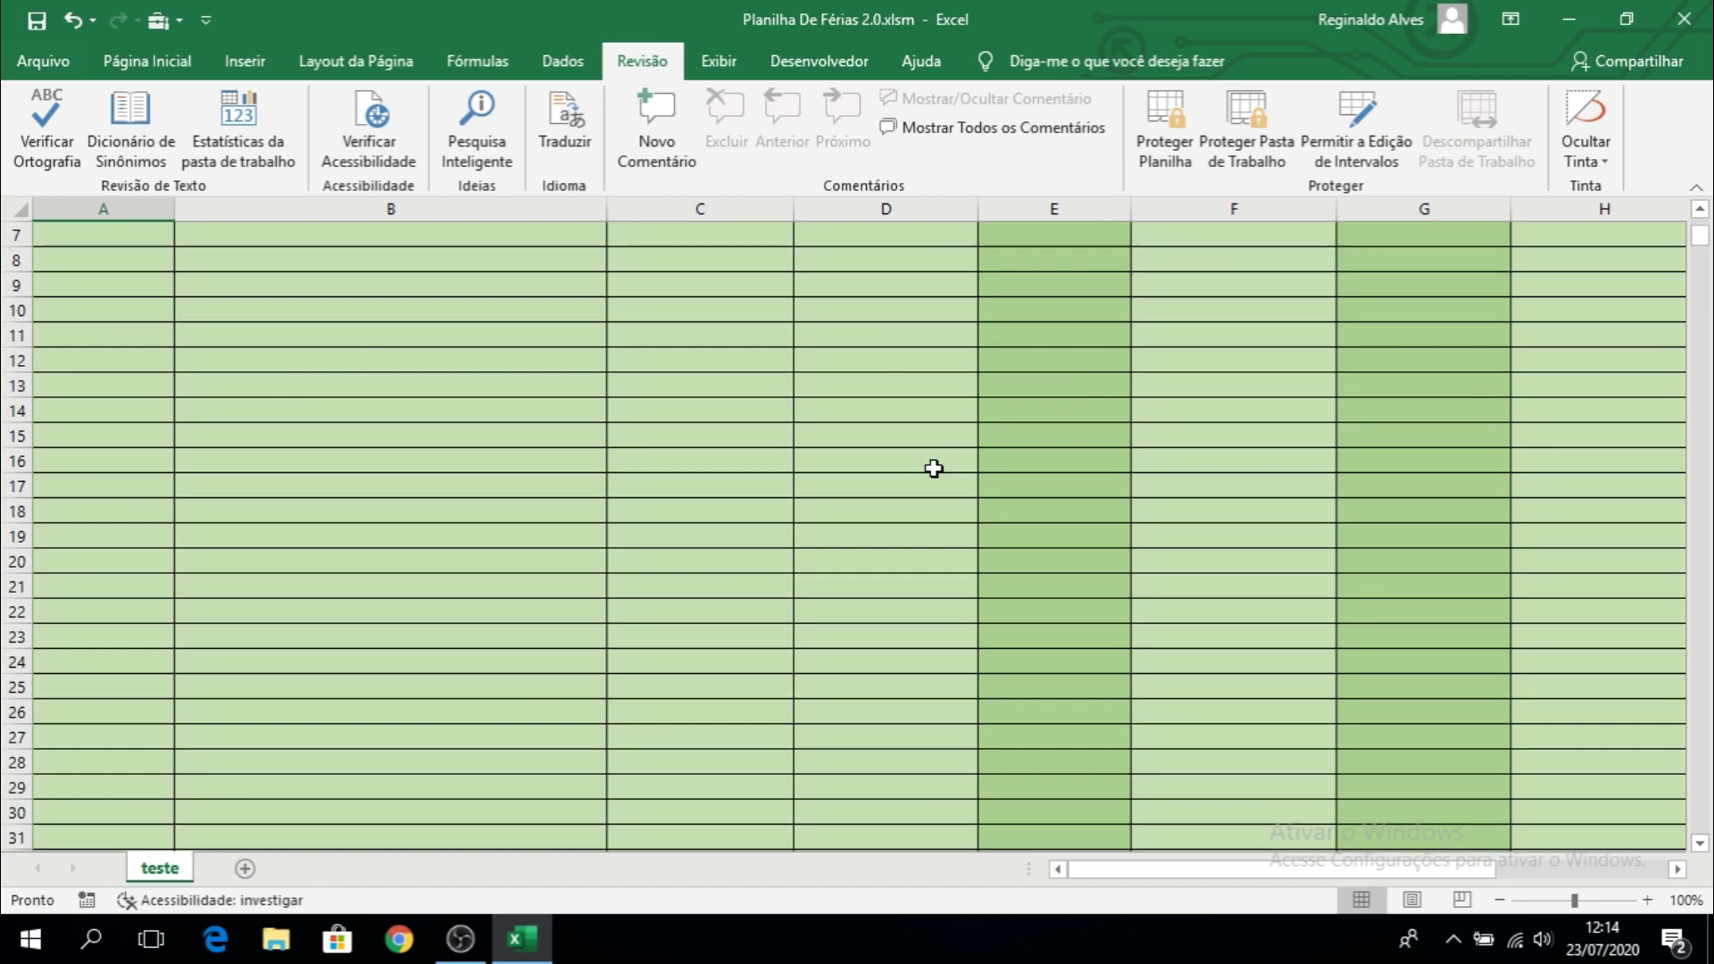
{"action": "scroll", "coordinate": [934, 469], "scroll_direction": "up", "scroll_amount": 9}
{"action": "mouse_move", "coordinate": [1090, 870]}
{"action": "left_mouse_down"}
{"action": "mouse_move", "coordinate": [1277, 862]}
{"action": "mouse_move", "coordinate": [1107, 883]}
{"action": "left_mouse_up"}
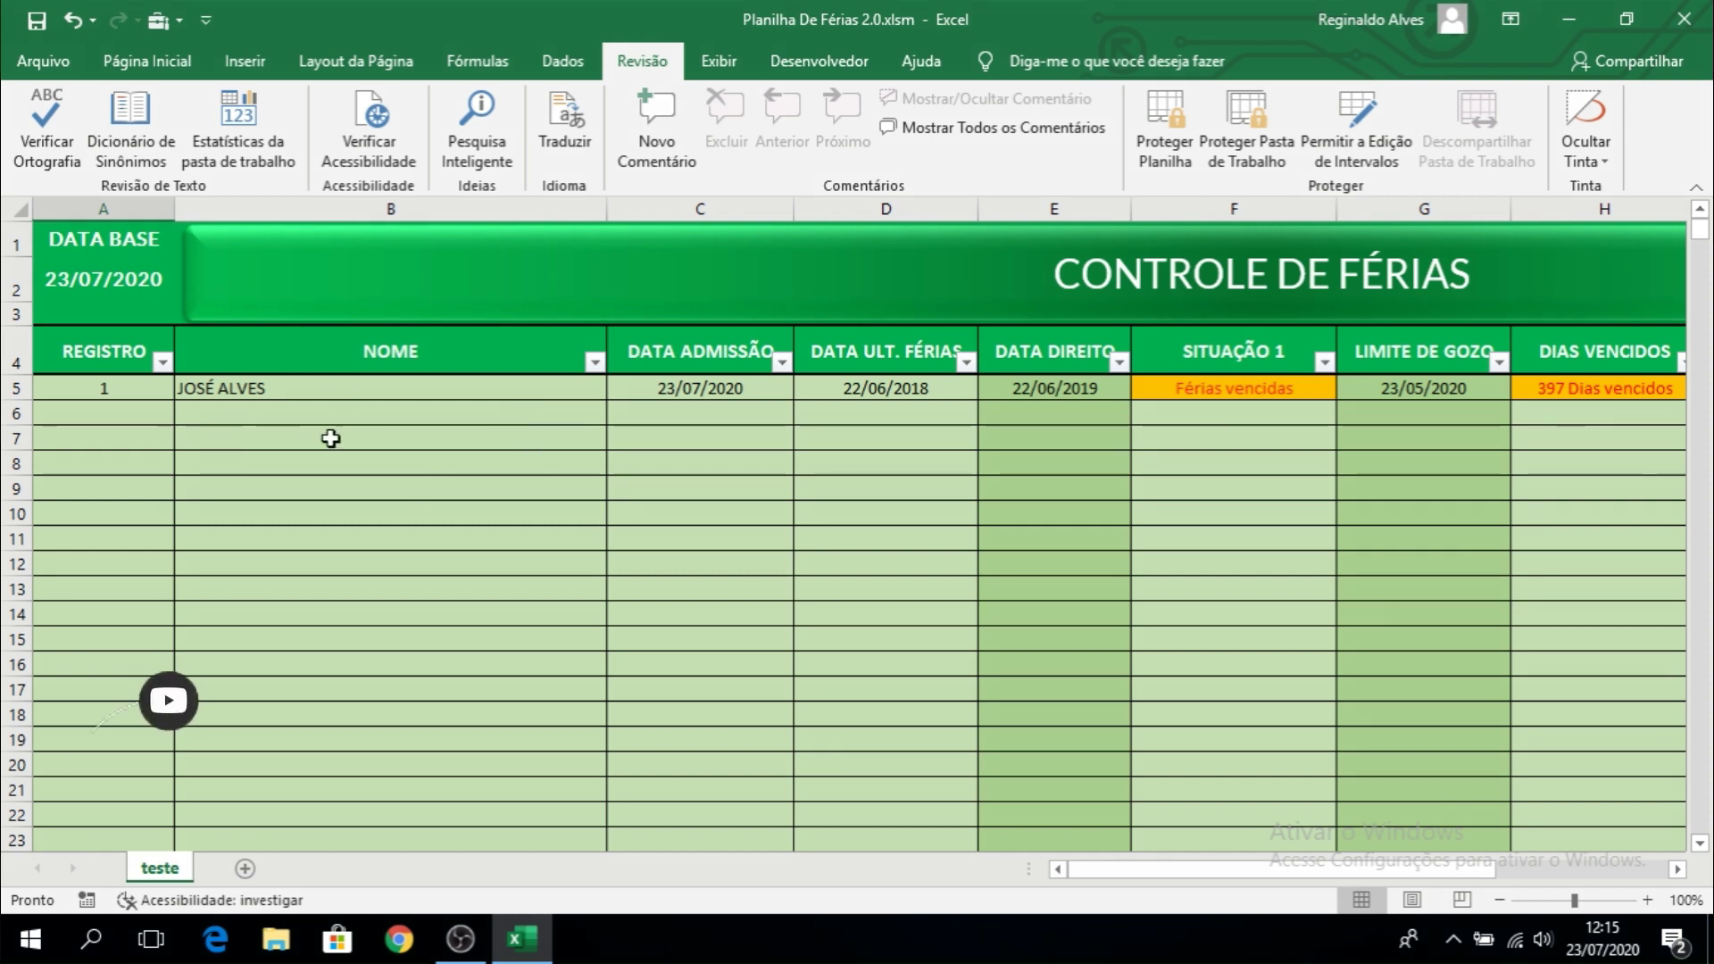
{"action": "mouse_move", "coordinate": [1098, 869]}
{"action": "left_mouse_down"}
{"action": "mouse_move", "coordinate": [1224, 865]}
{"action": "mouse_move", "coordinate": [1103, 867]}
{"action": "left_mouse_up"}
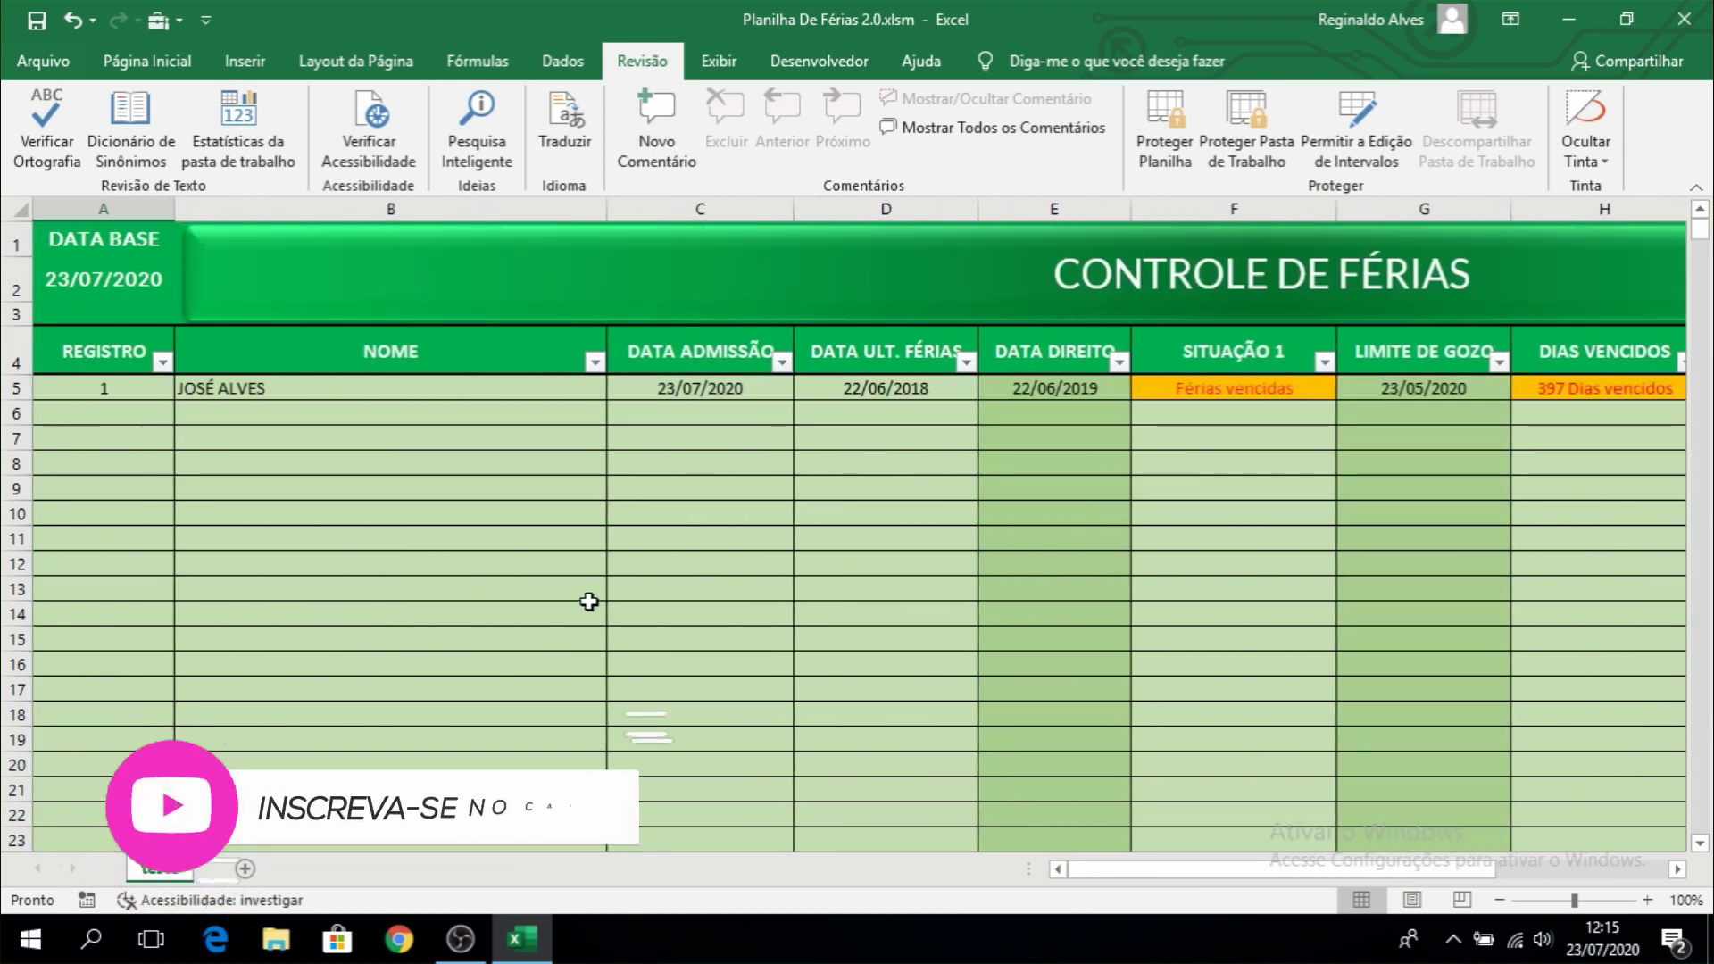